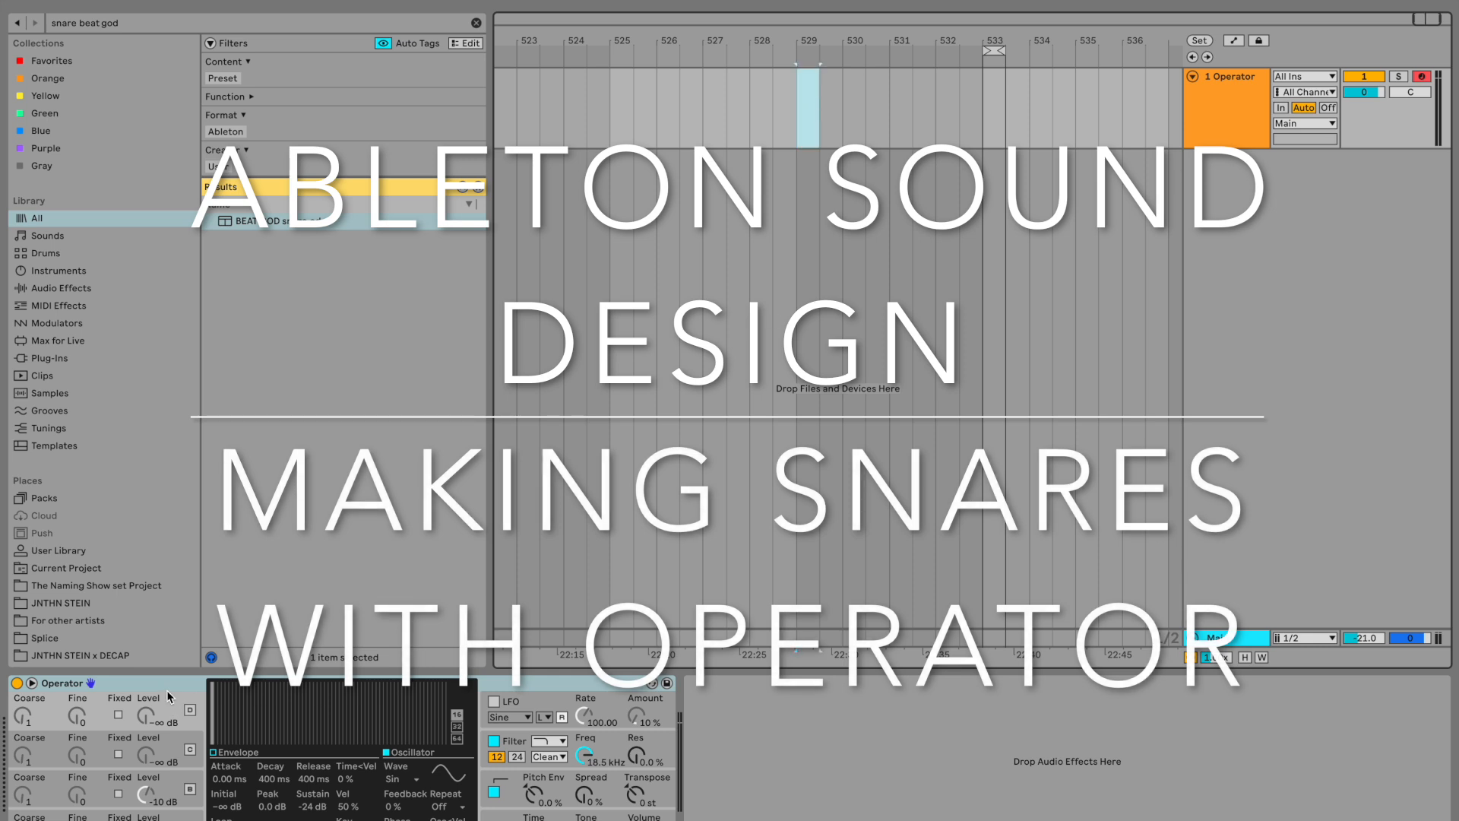
Create a two-beat MIDI clip on the Operator track at bar 529 with a sixteenth-note C3 at its start
{"action": "key", "text": "super+shift+m"}
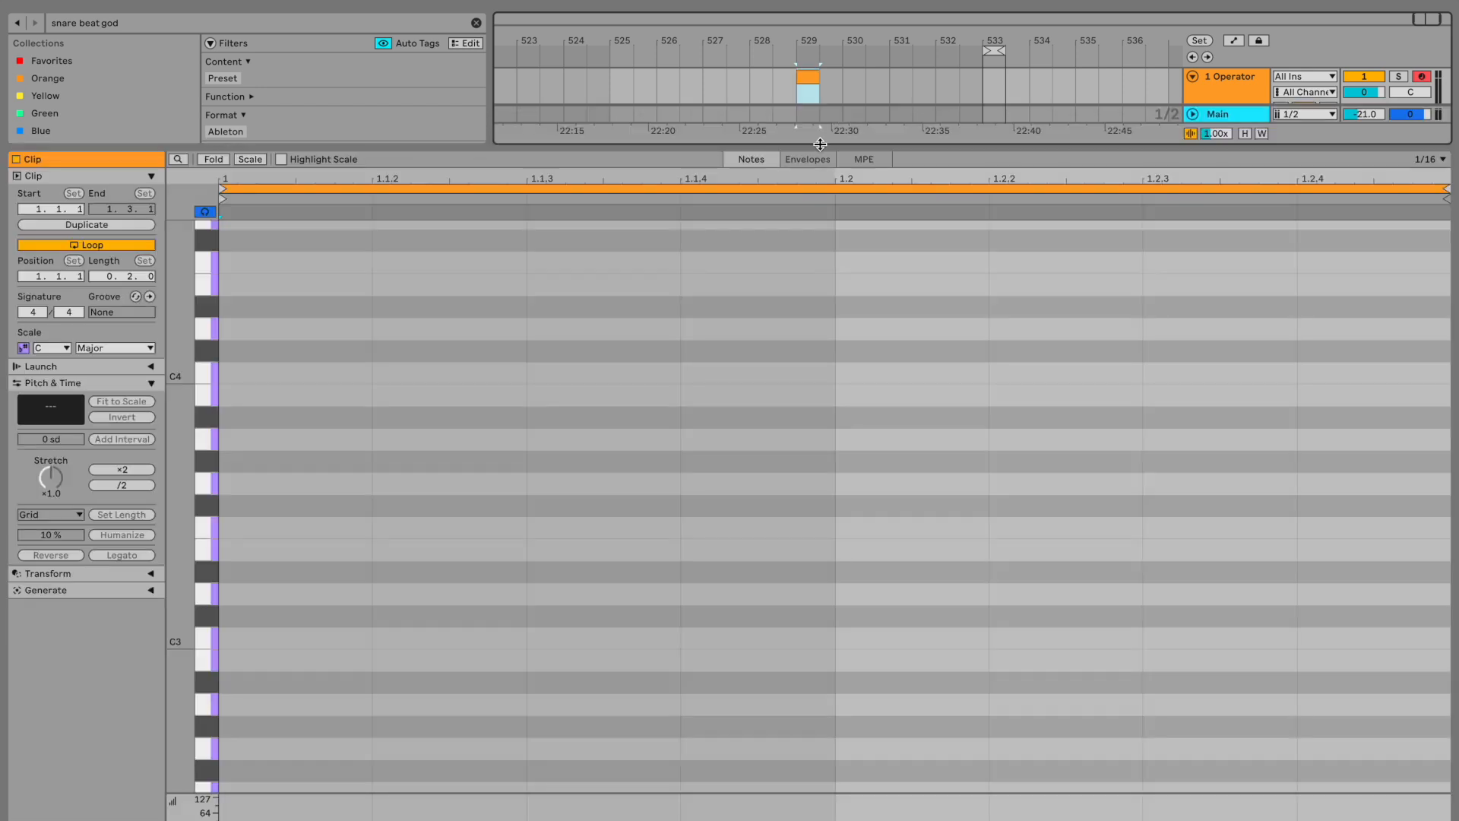
{"action": "double_click", "coordinate": [281, 380]}
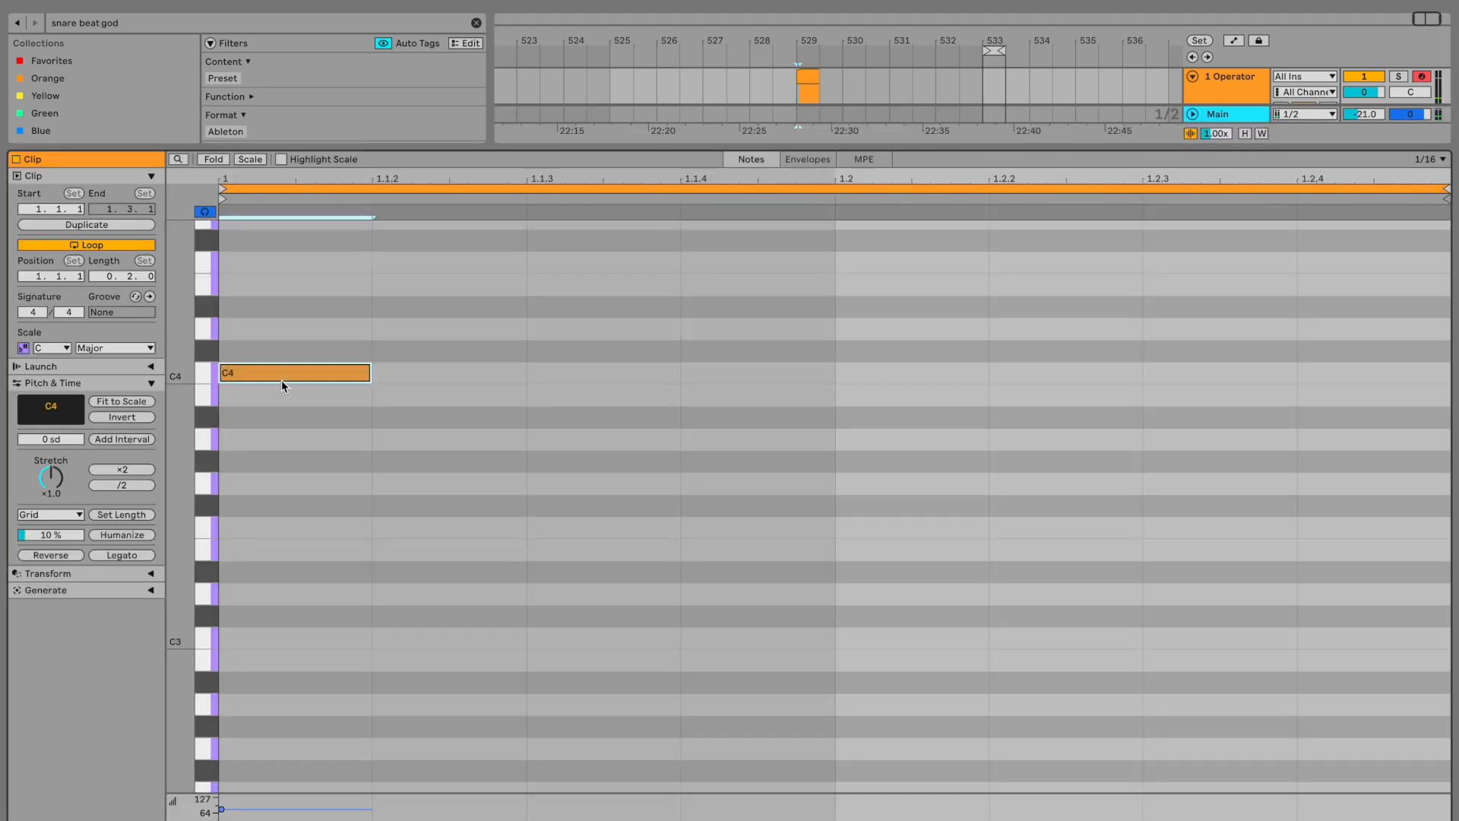
{"action": "key", "text": "shift+Up"}
{"action": "key", "text": "shift+Down"}
{"action": "key", "text": "shift+Down"}
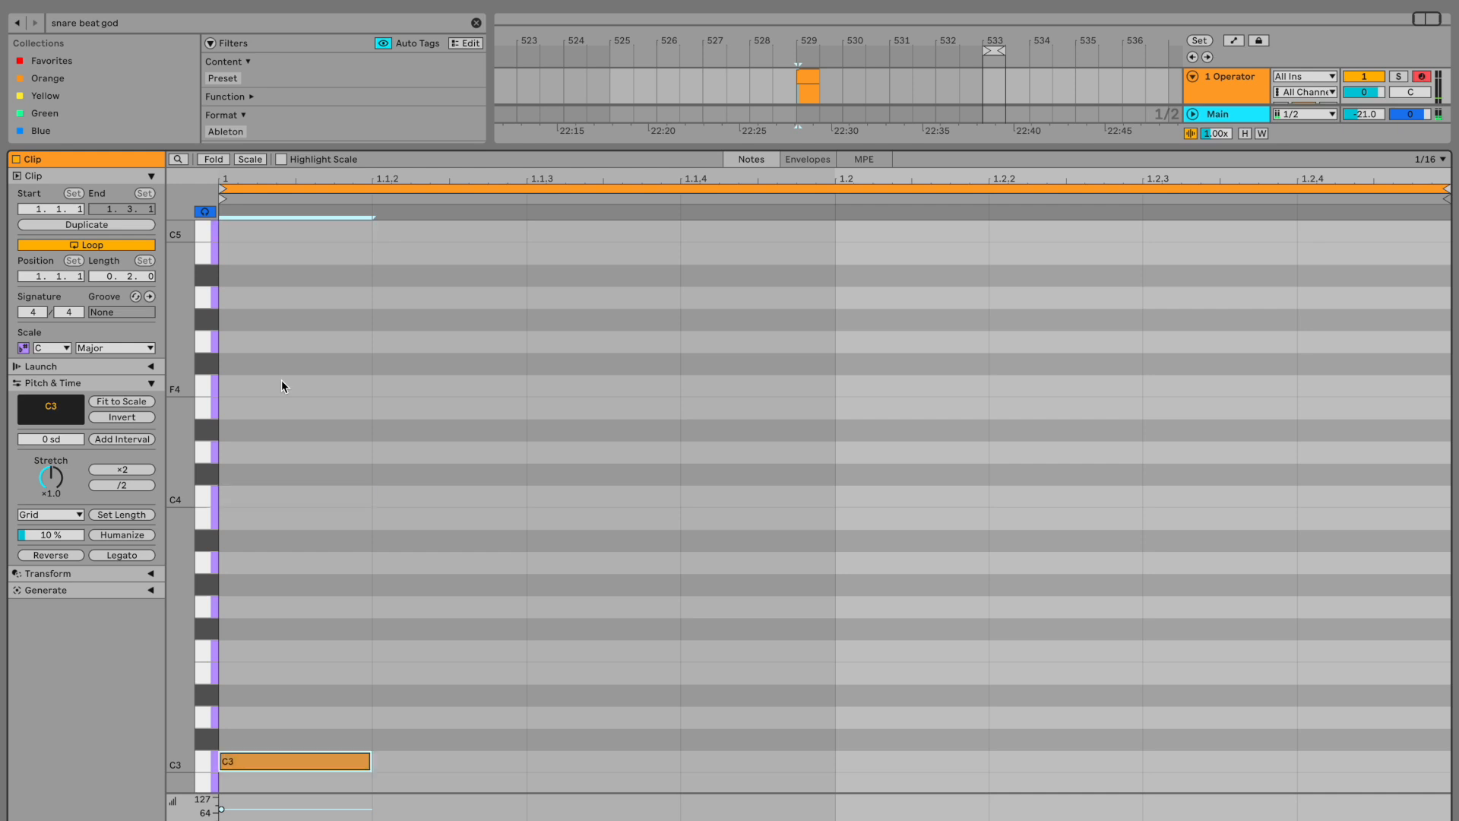
{"action": "scroll", "coordinate": [342, 509], "scroll_direction": "down", "scroll_amount": 4}
Set the arrangement loop around the new clip and start playback with the Operator device shown
{"action": "key", "text": "super+alt+l"}
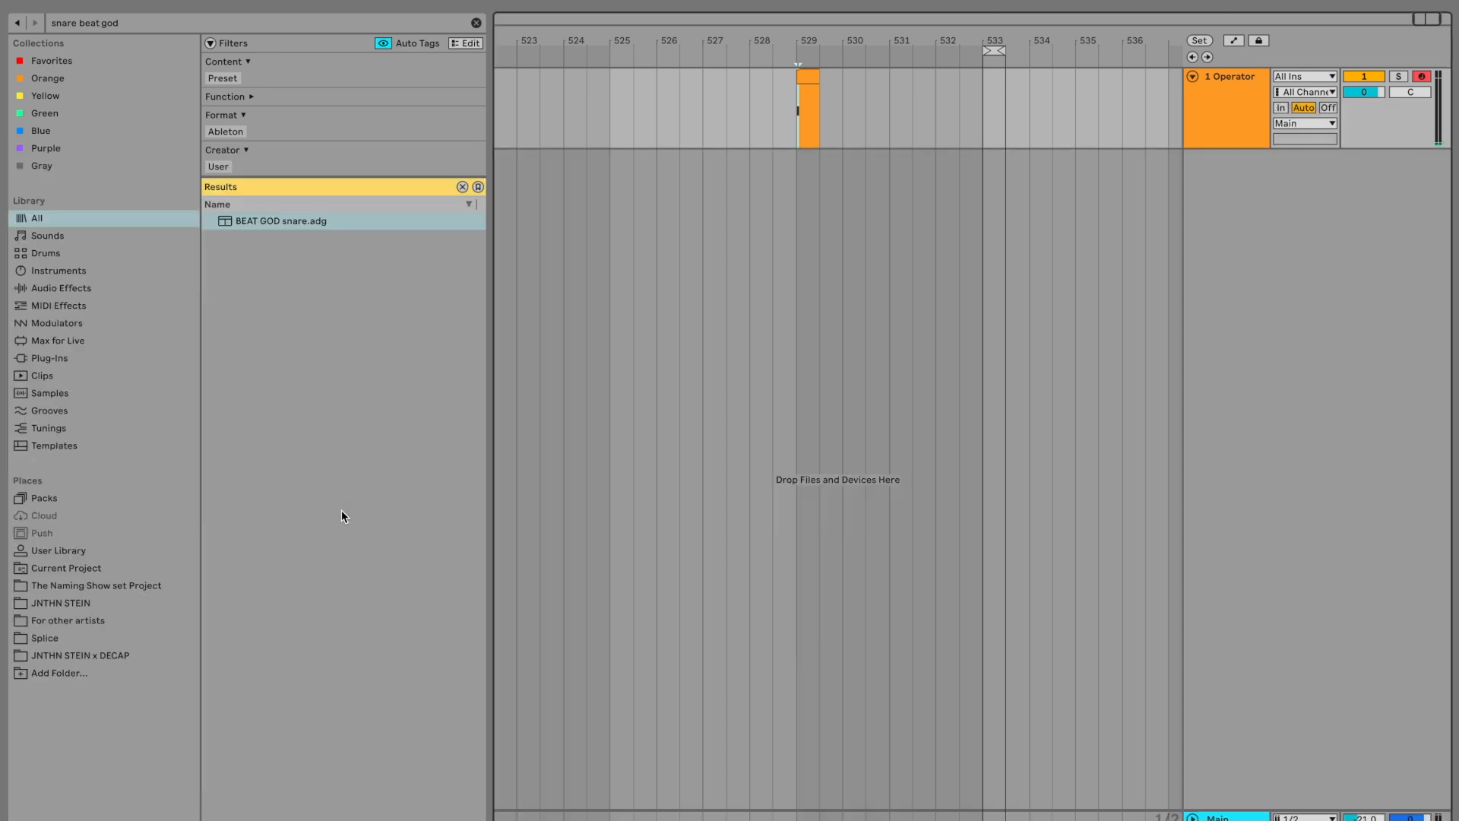
{"action": "left_click", "coordinate": [808, 75]}
{"action": "key", "text": "super+l"}
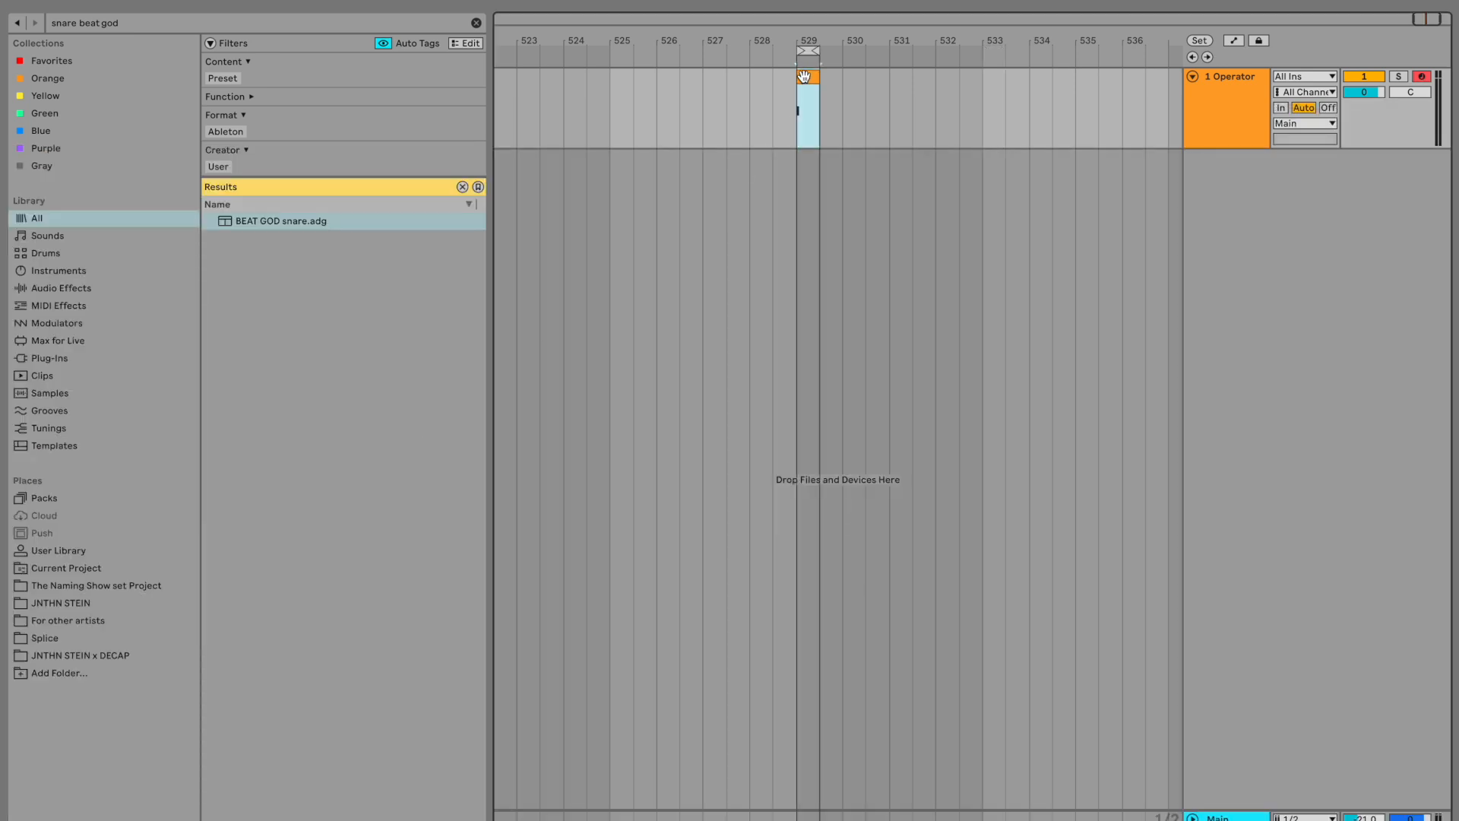
{"action": "key", "text": "super+alt+l"}
{"action": "key", "text": "space"}
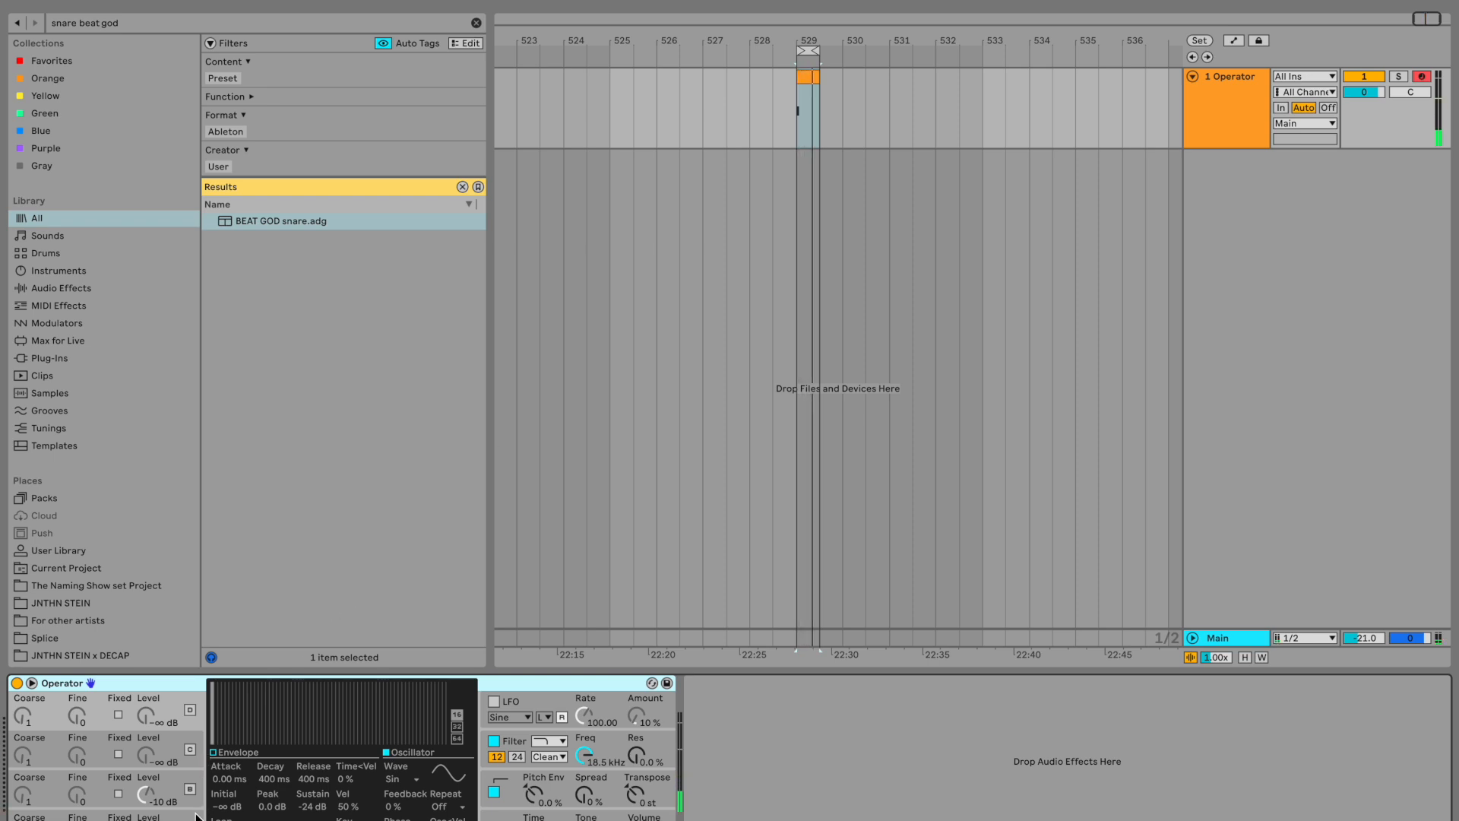
Set oscillator B to the Noise White wave at a level of 0.0 dB, with its envelope decay at 206 ms
{"action": "left_click", "coordinate": [171, 818]}
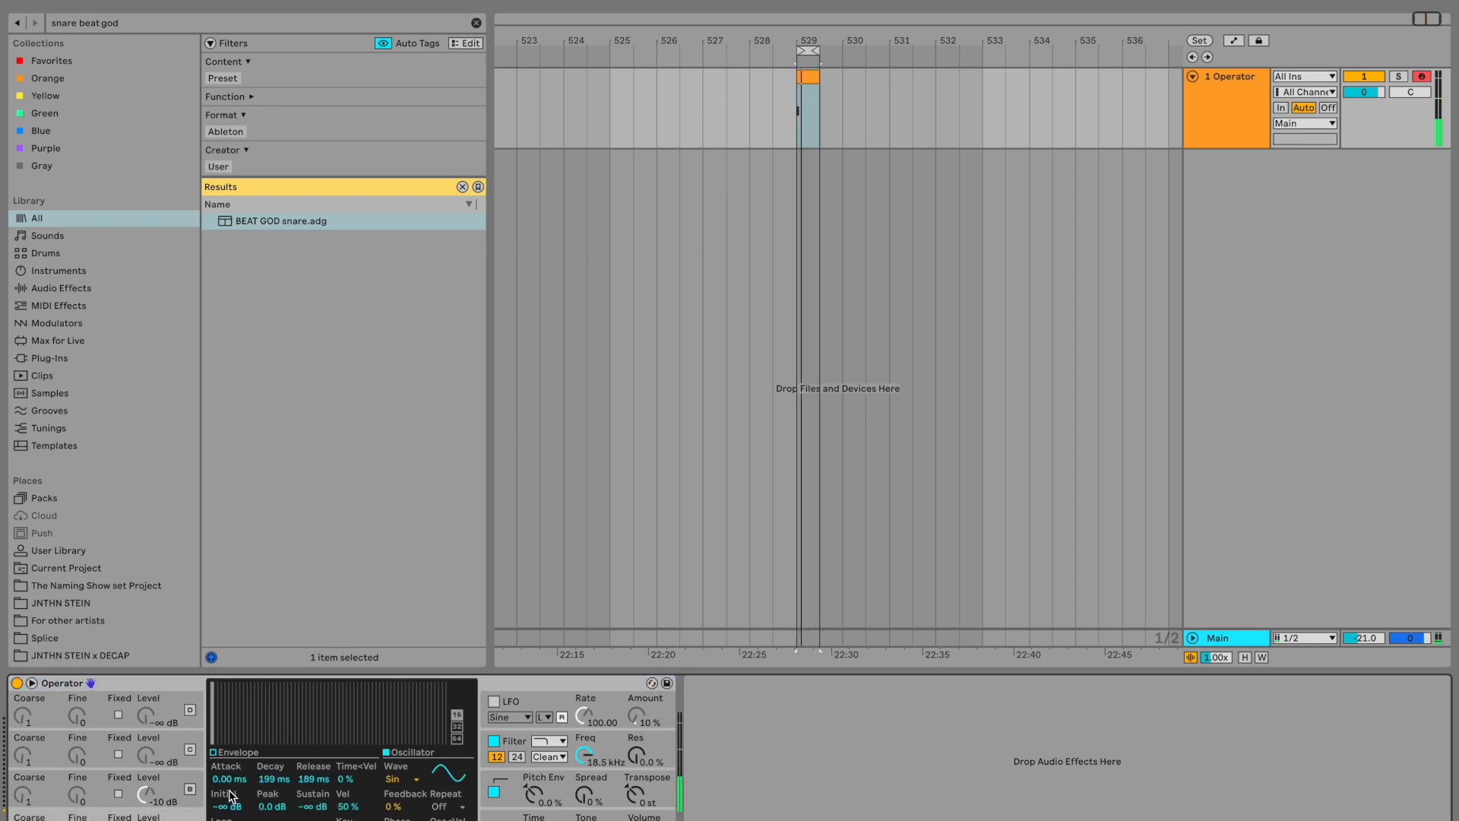
{"action": "left_click", "coordinate": [194, 798]}
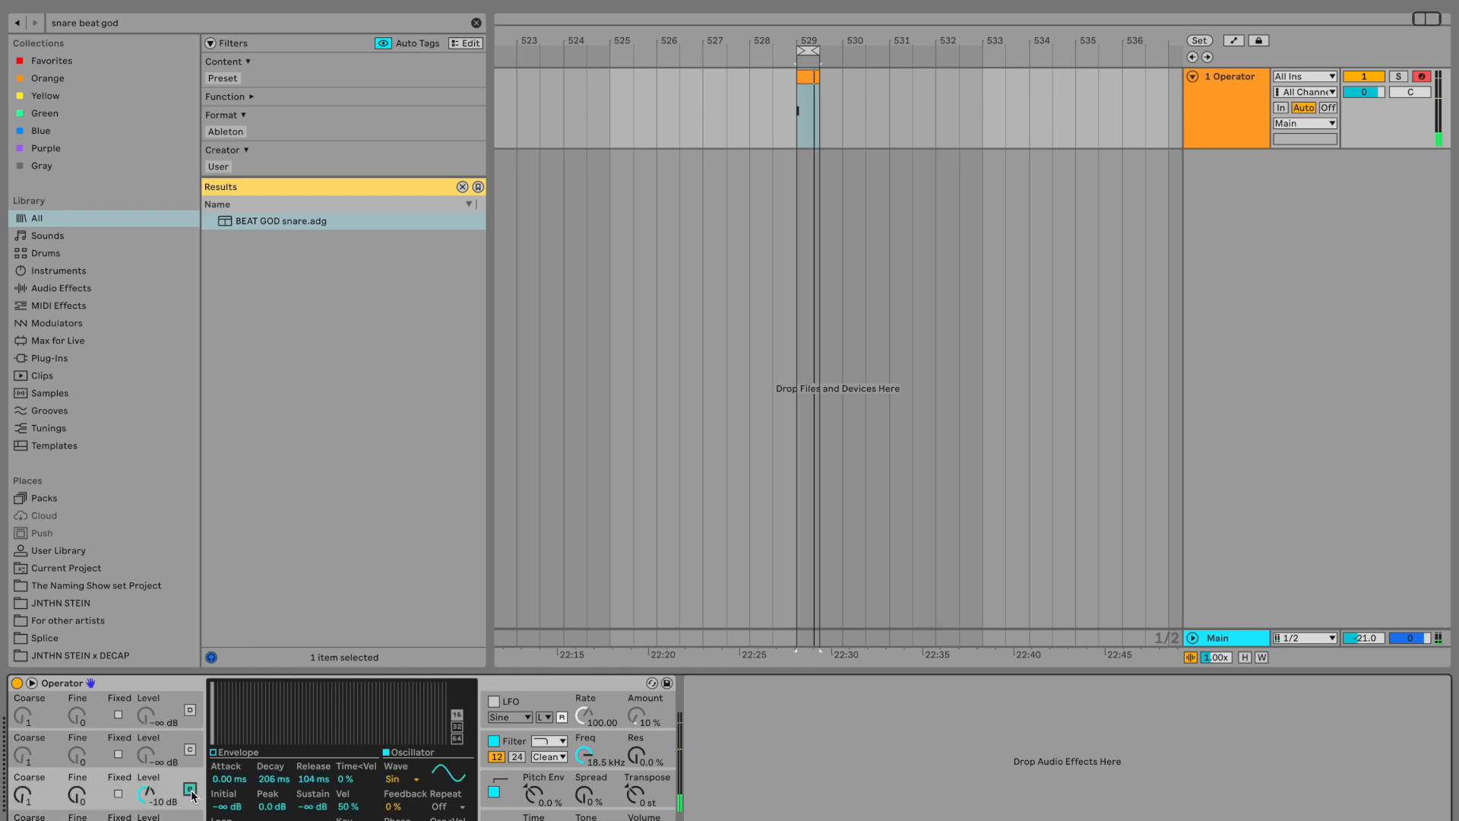
{"action": "left_click", "coordinate": [394, 780]}
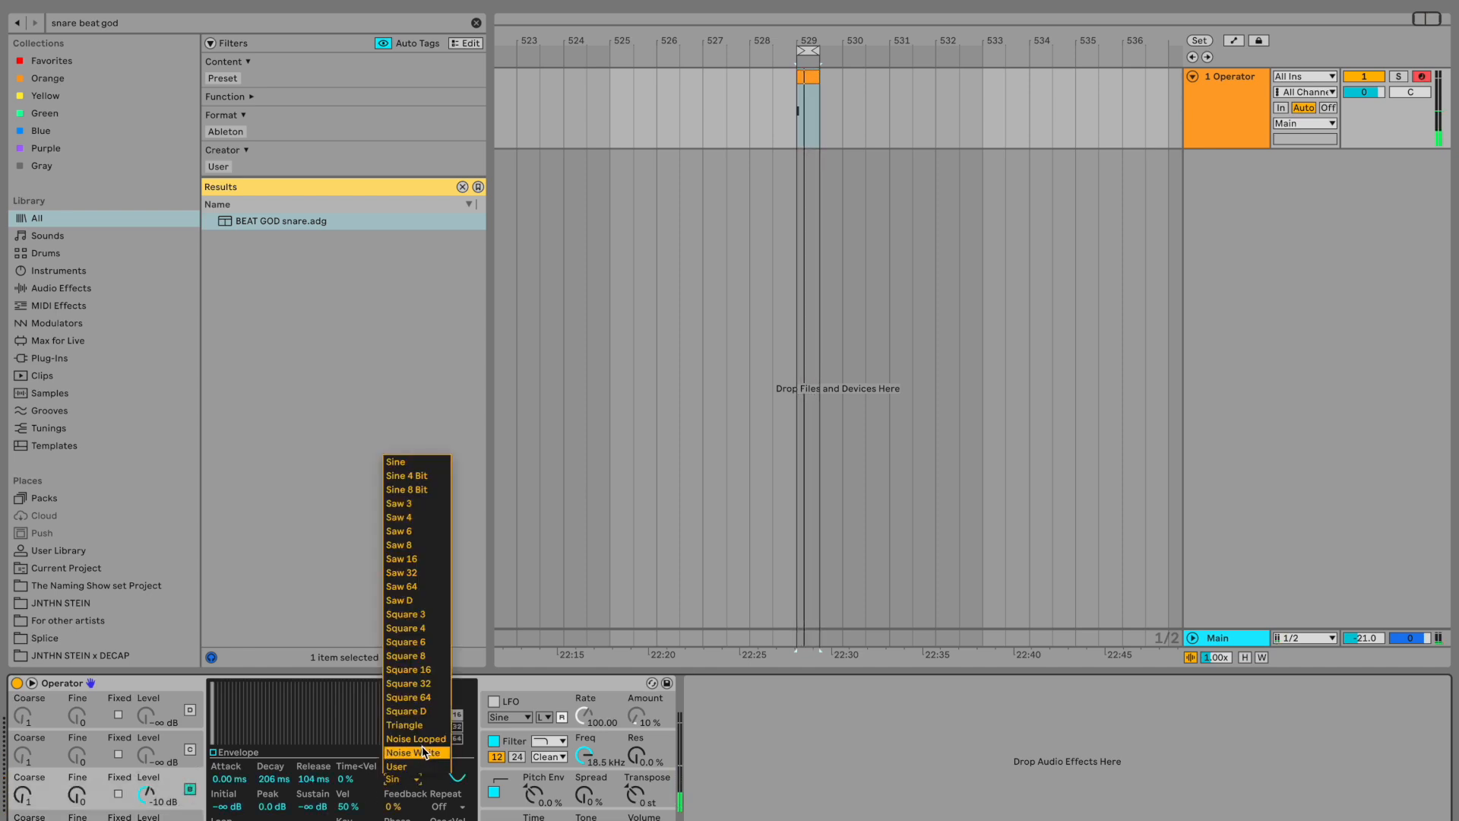
{"action": "left_click", "coordinate": [413, 753]}
{"action": "left_click_drag", "start_coordinate": [146, 795], "coordinate": [147, 748]}
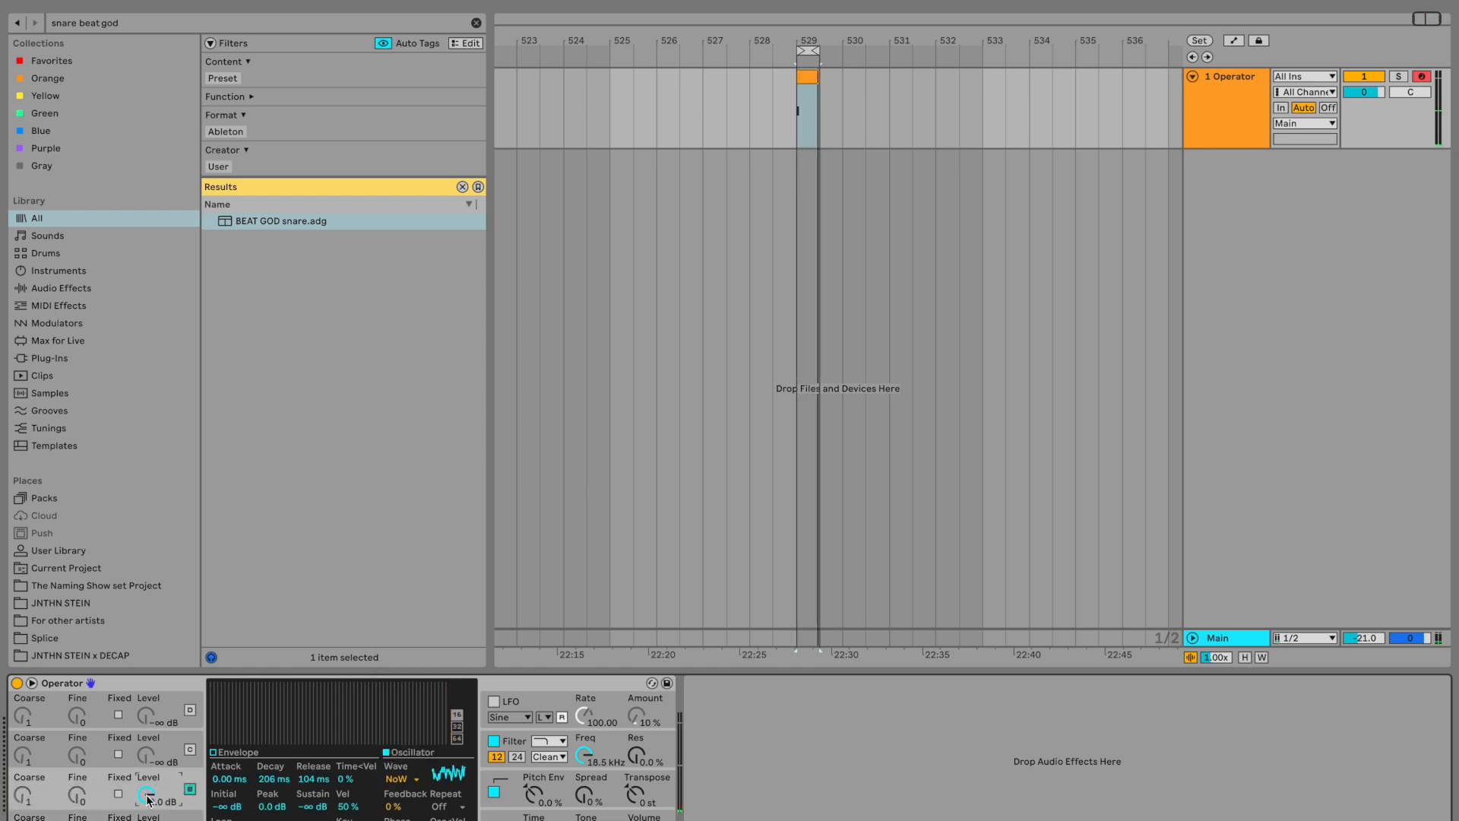
{"action": "left_click_drag", "start_coordinate": [278, 780], "coordinate": [278, 784]}
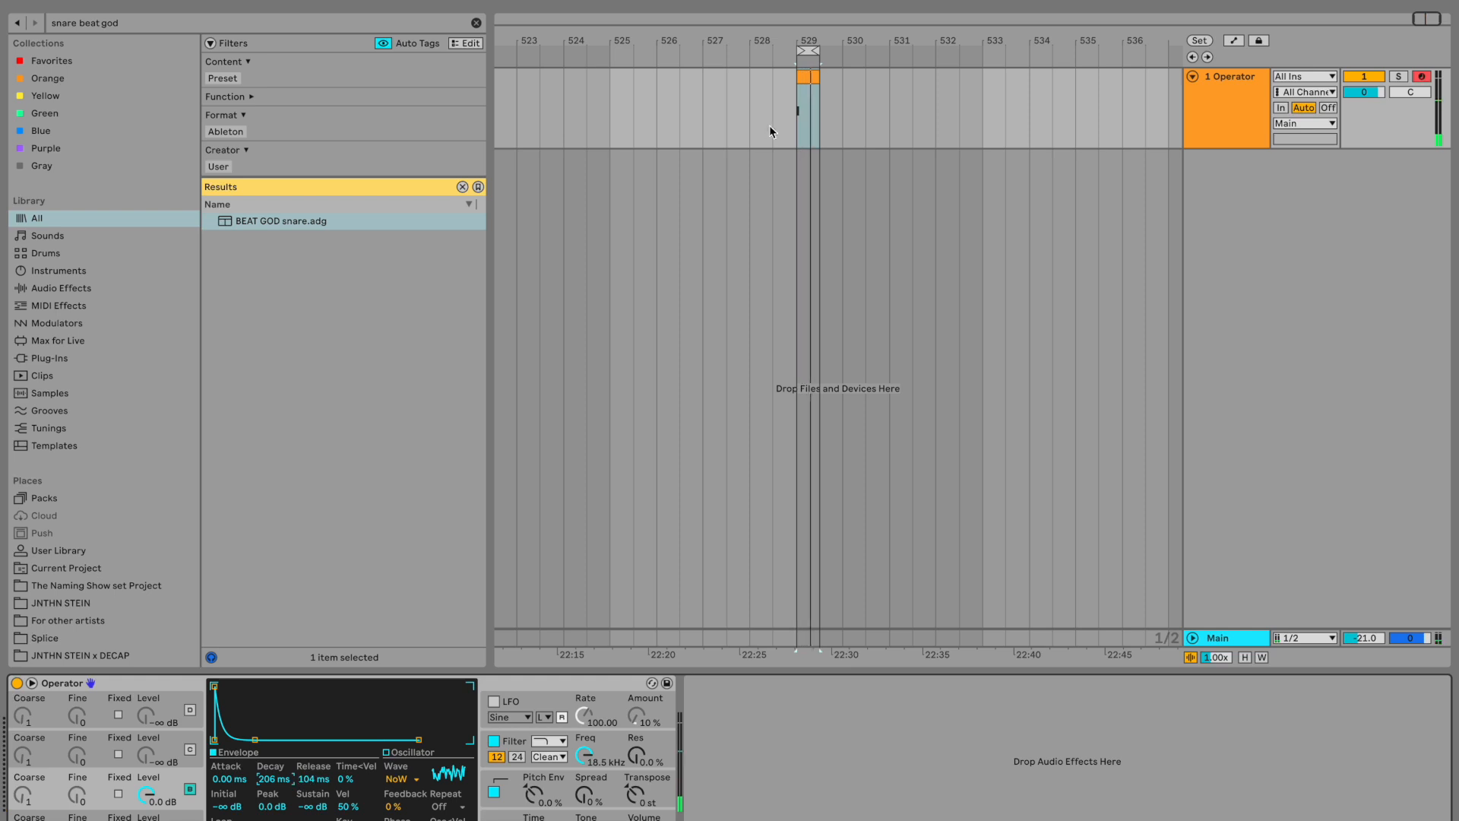
Lengthen the C3 note to fill the whole two-beat clip and return to the Operator device
{"action": "double_click", "coordinate": [810, 77]}
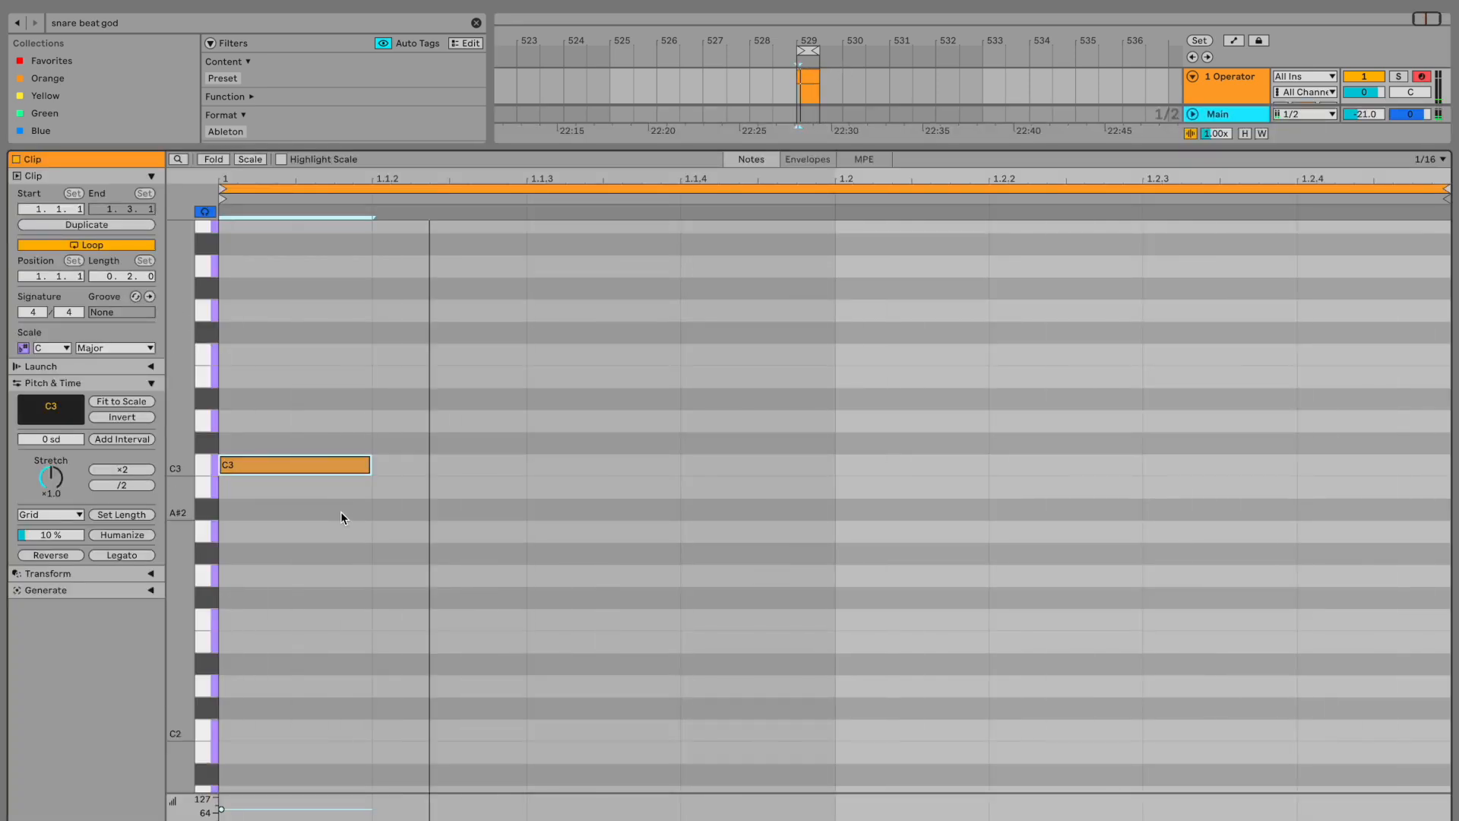
{"action": "key", "text": "shift+Right"}
{"action": "key", "text": "shift+Right"}
{"action": "key", "text": "shift+Right"}
{"action": "key", "text": "shift+Right"}
{"action": "key", "text": "shift+Right"}
{"action": "key", "text": "shift+Right"}
{"action": "key", "text": "shift+Right"}
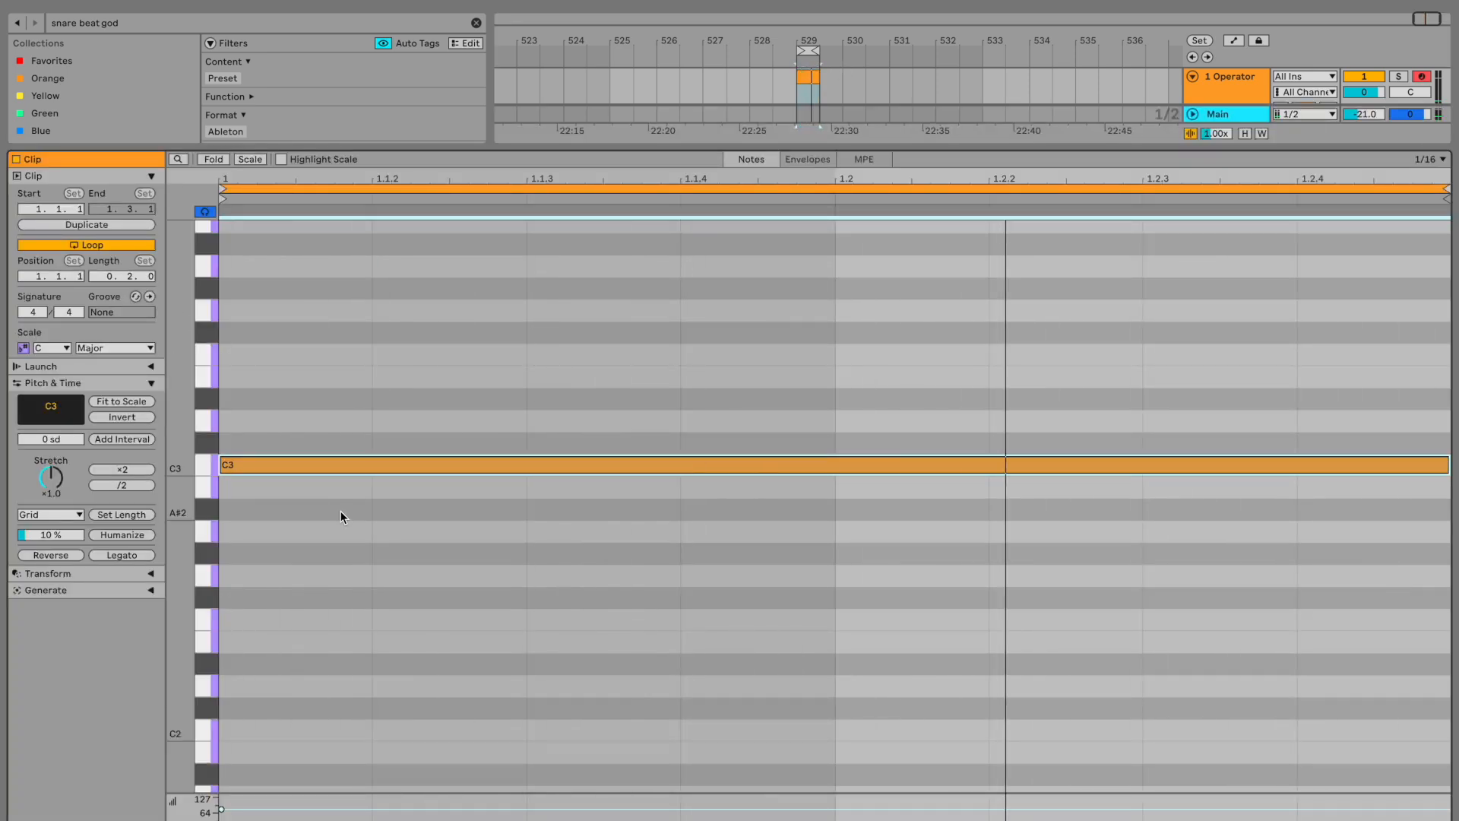
{"action": "key", "text": "alt+super+l"}
{"action": "key", "text": "alt+super+l"}
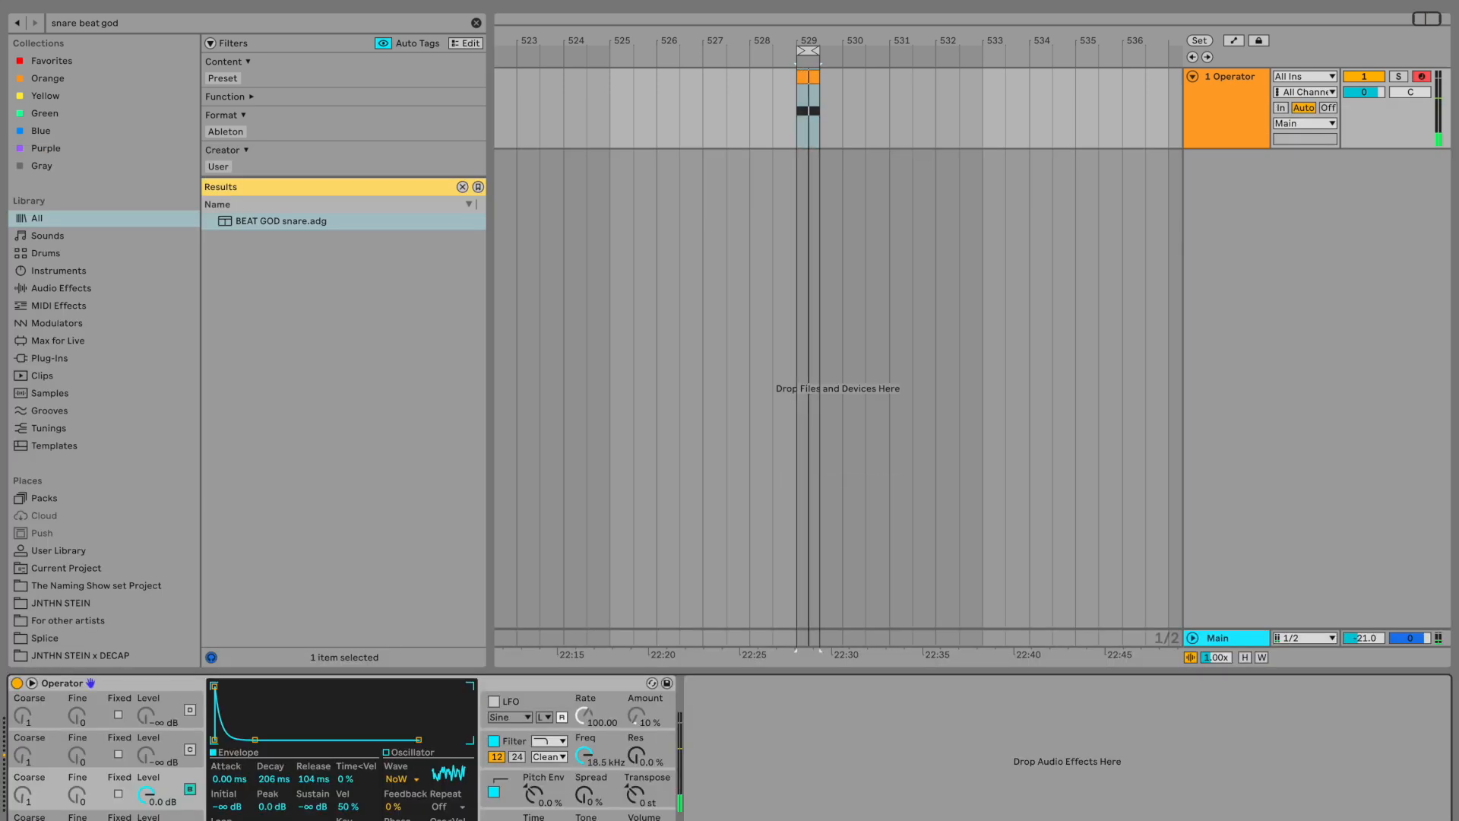
Try the decay times of the noise oscillator and oscillator A, and switch oscillator A to fixed frequency
{"action": "left_click", "coordinate": [284, 781]}
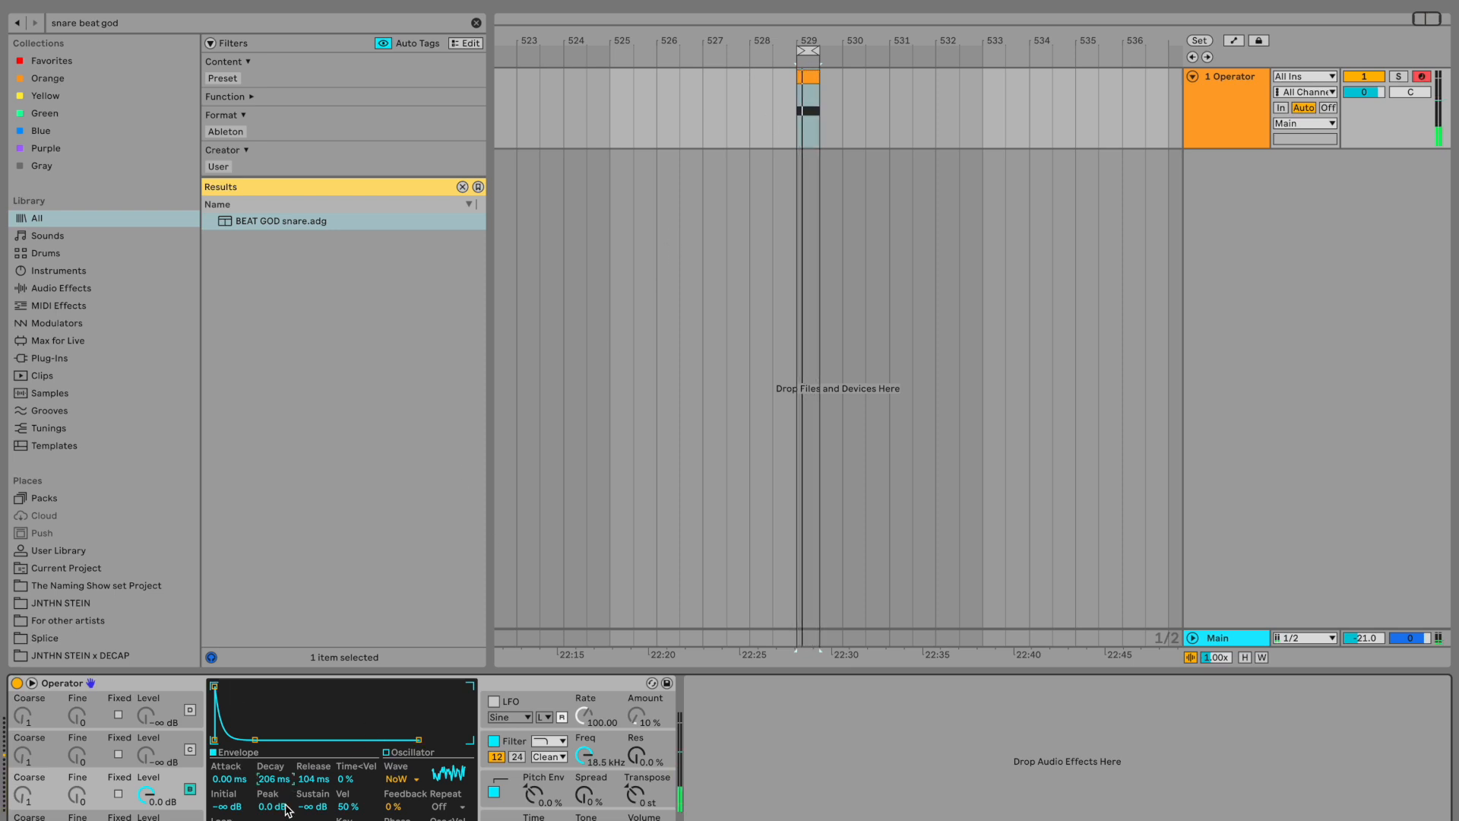
{"action": "left_click_drag", "start_coordinate": [285, 781], "coordinate": [285, 775]}
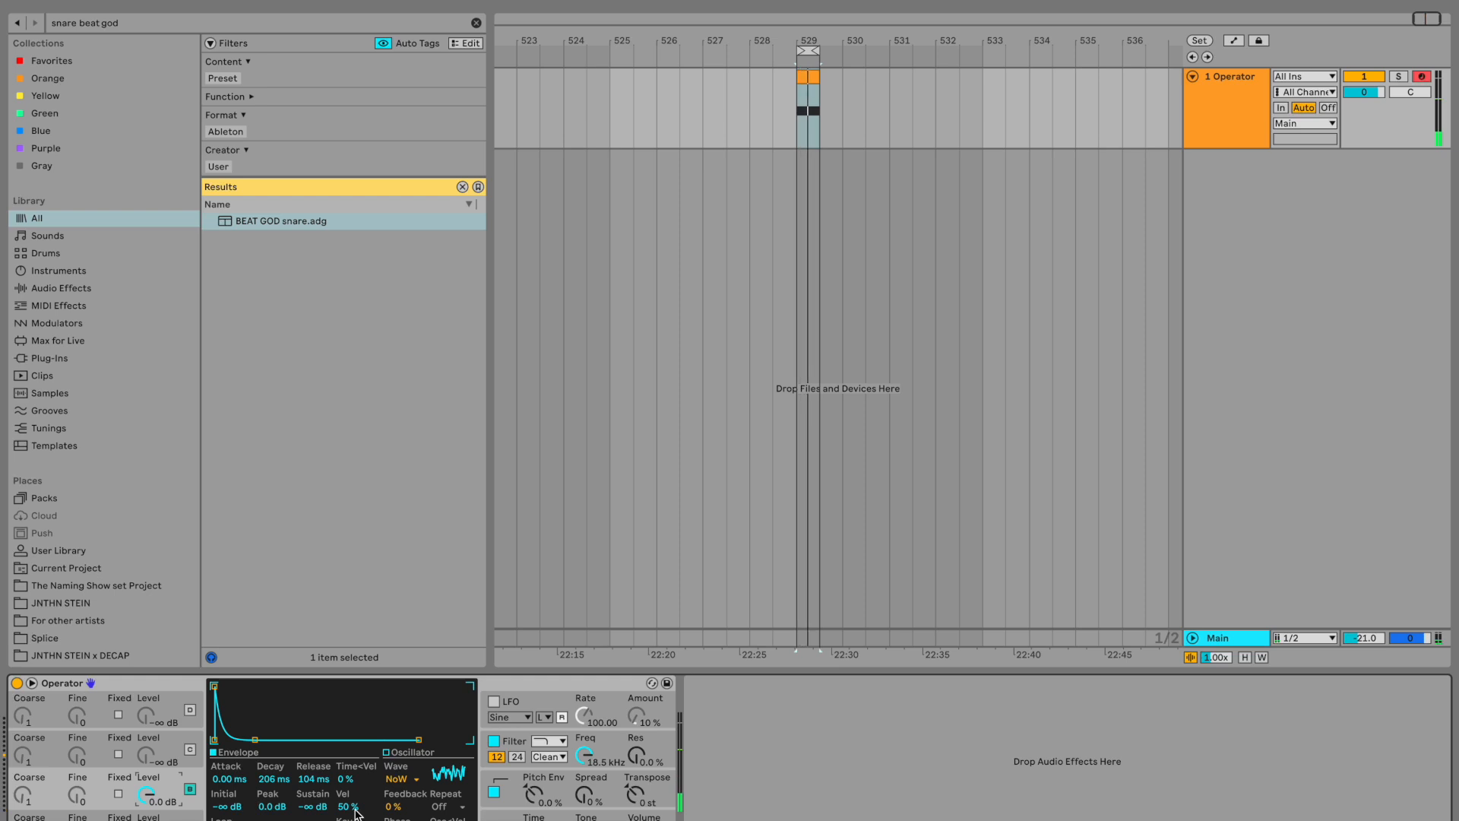
{"action": "left_click", "coordinate": [161, 817]}
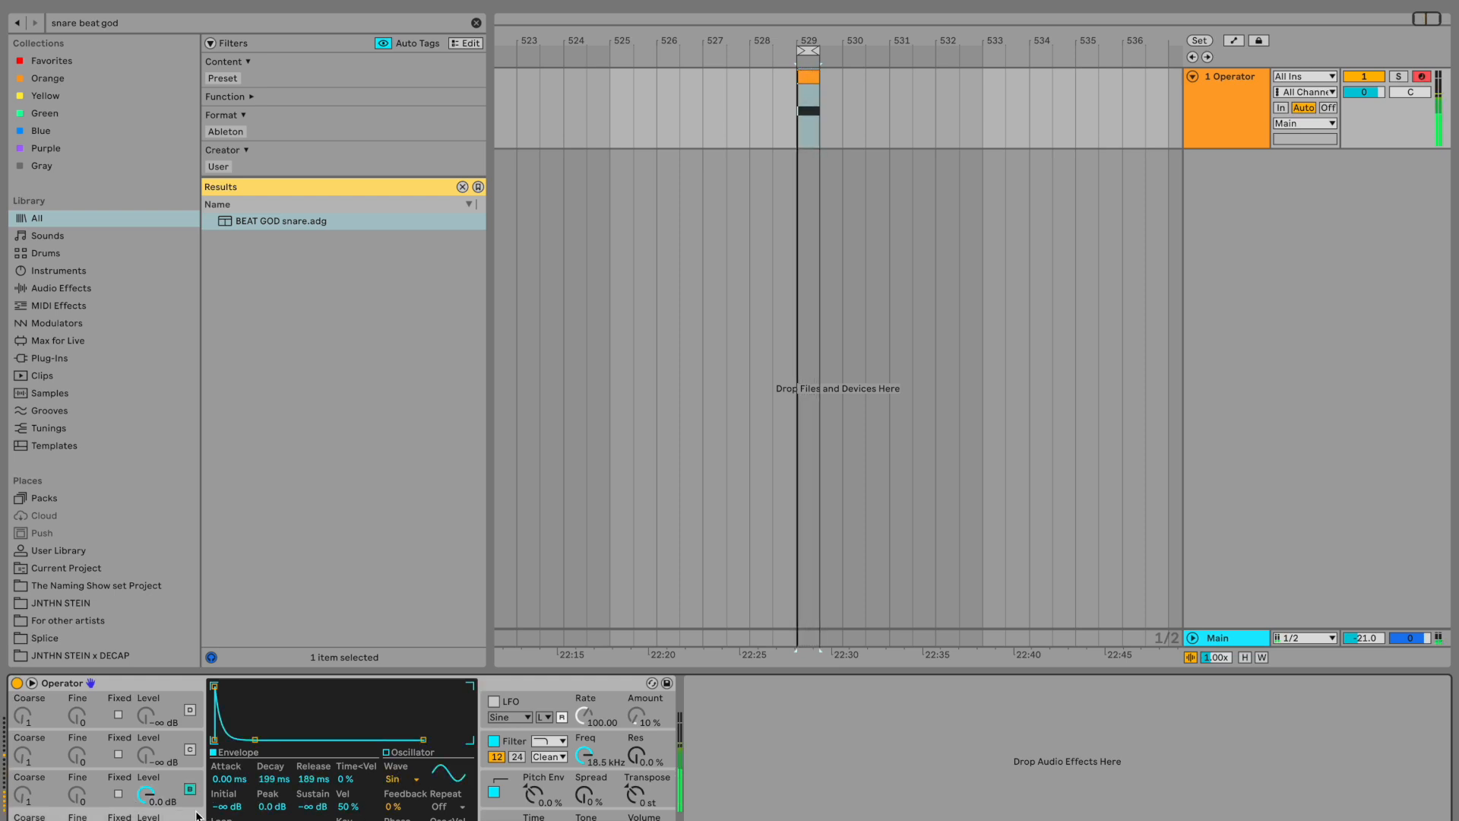
{"action": "left_click", "coordinate": [273, 779]}
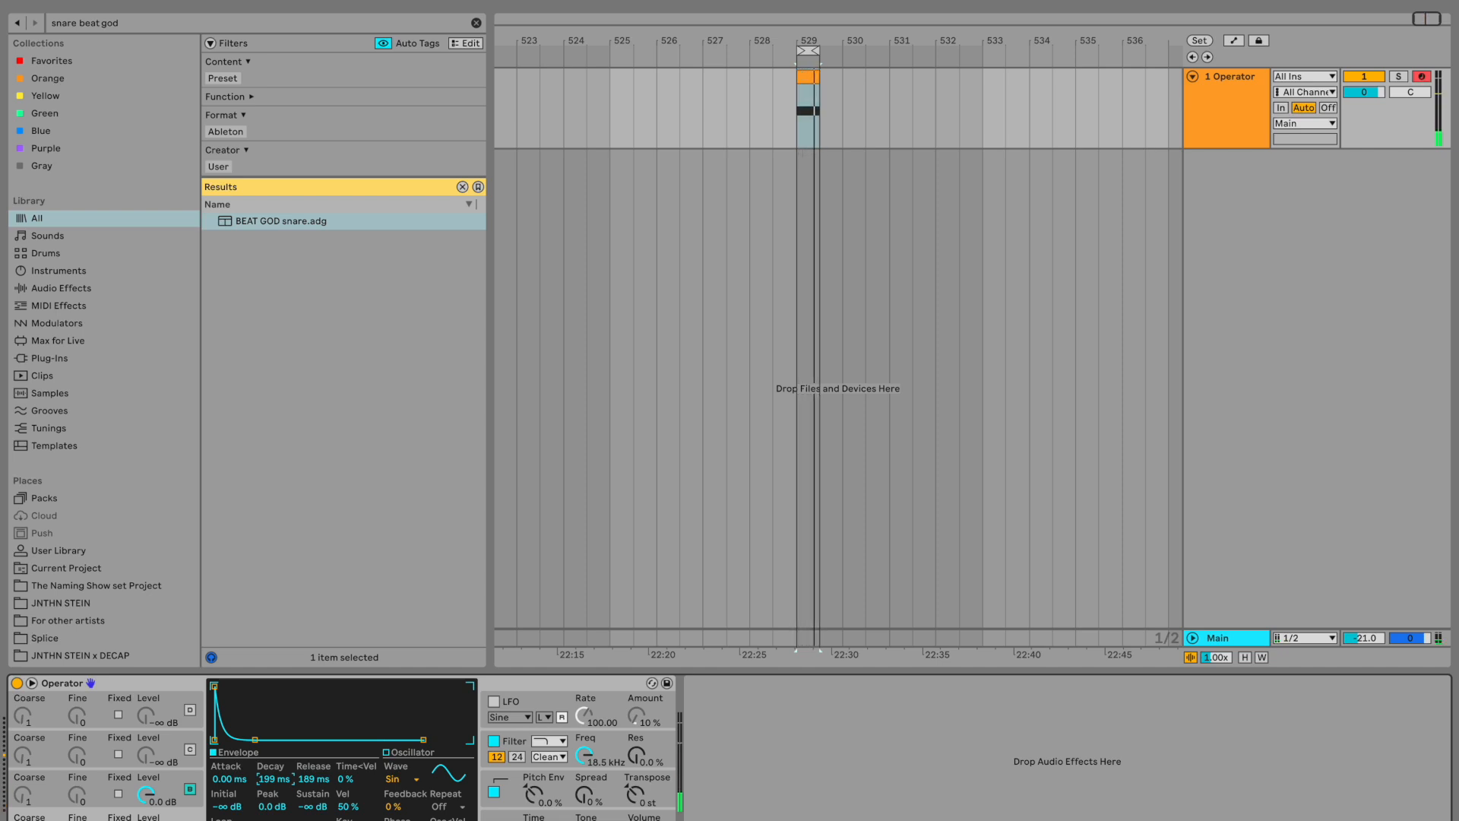
{"action": "left_click", "coordinate": [118, 820]}
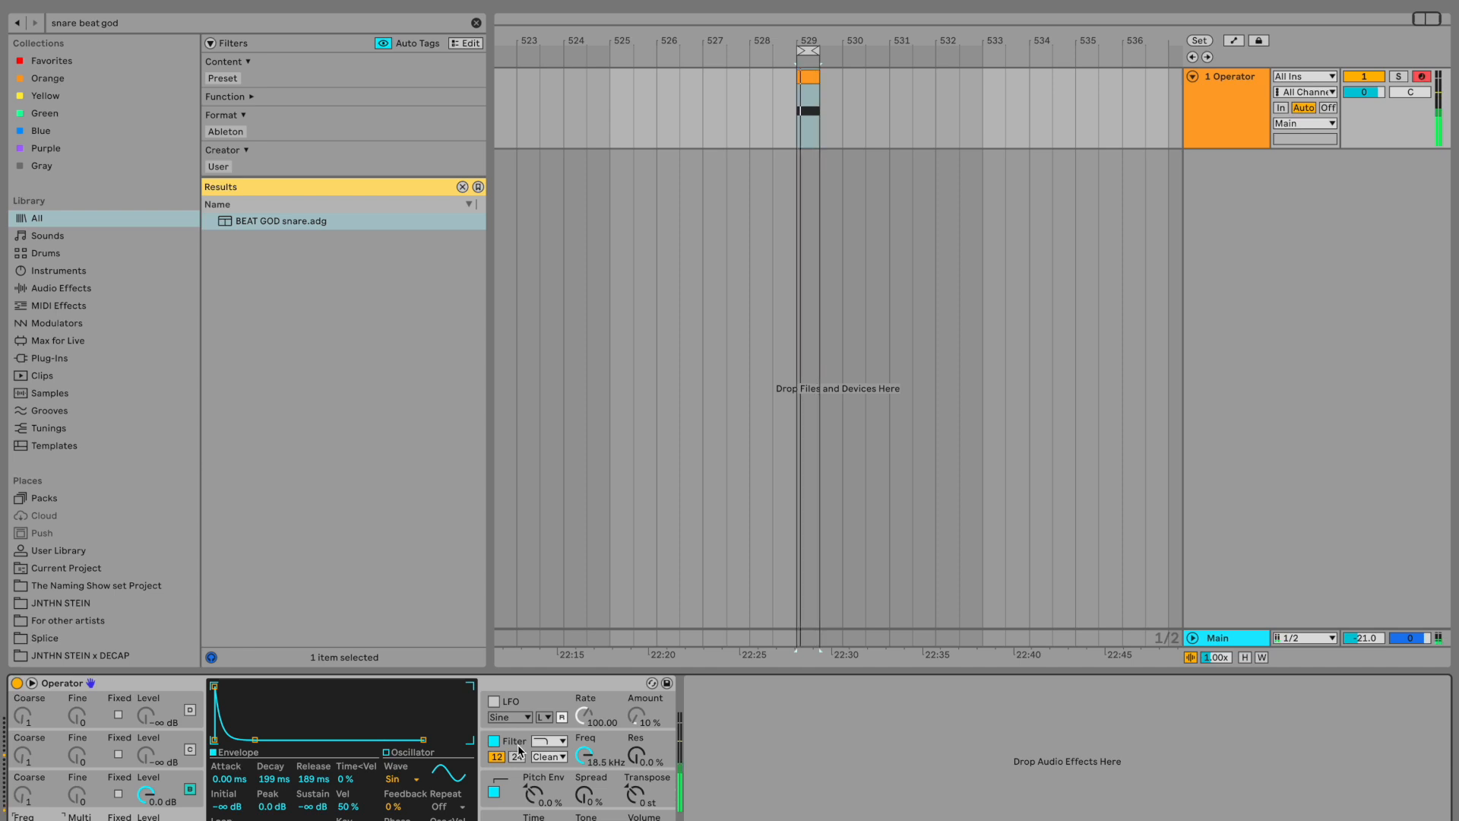
Set Operator's pitch envelope amount to 48% and its decay to 40.3 ms
{"action": "left_click", "coordinate": [514, 795]}
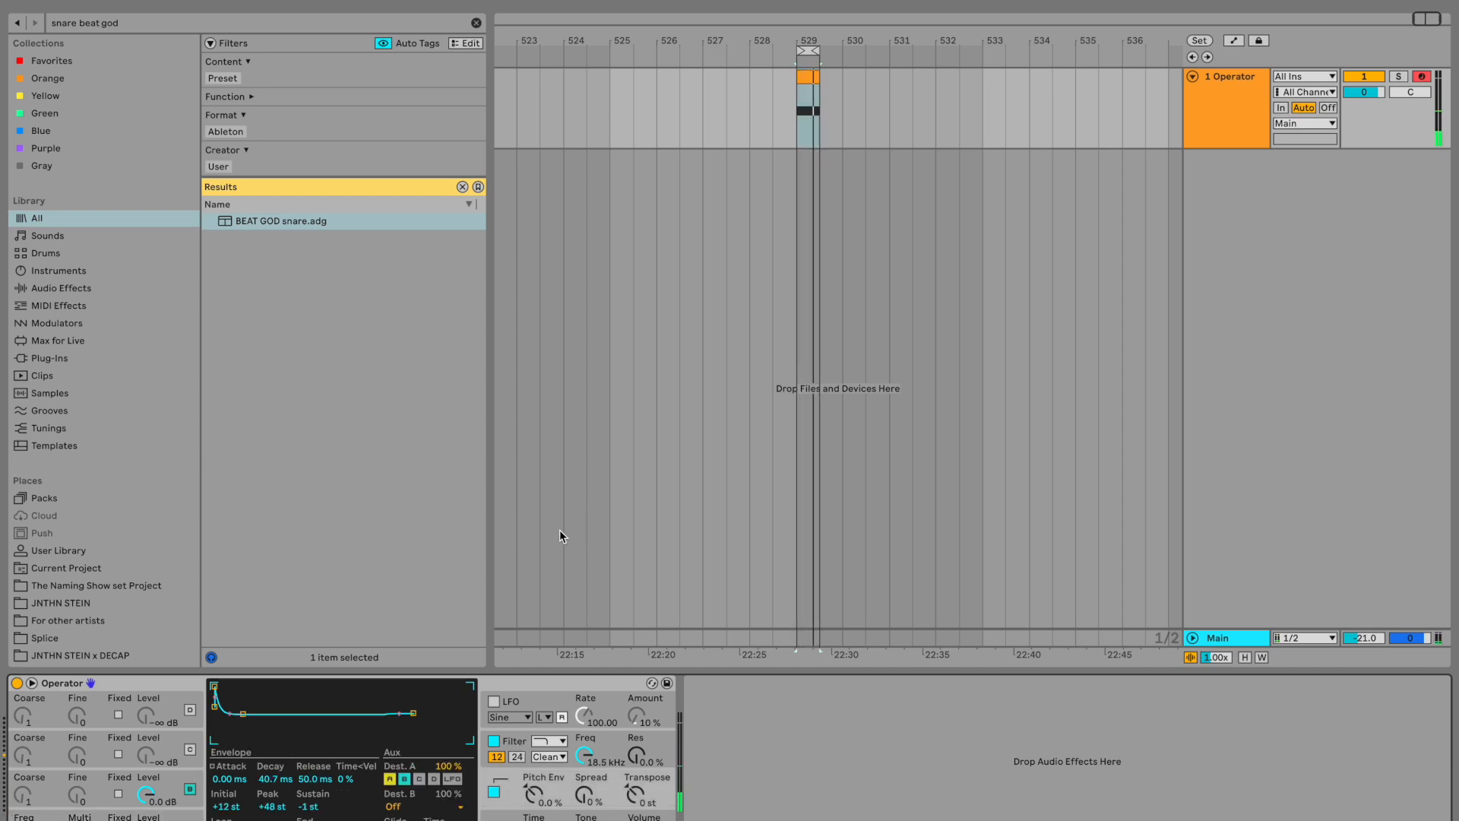
{"action": "left_click", "coordinate": [264, 806]}
{"action": "type", "text": "12"}
{"action": "key", "text": "Return"}
{"action": "left_click_drag", "start_coordinate": [279, 810], "coordinate": [273, 769]}
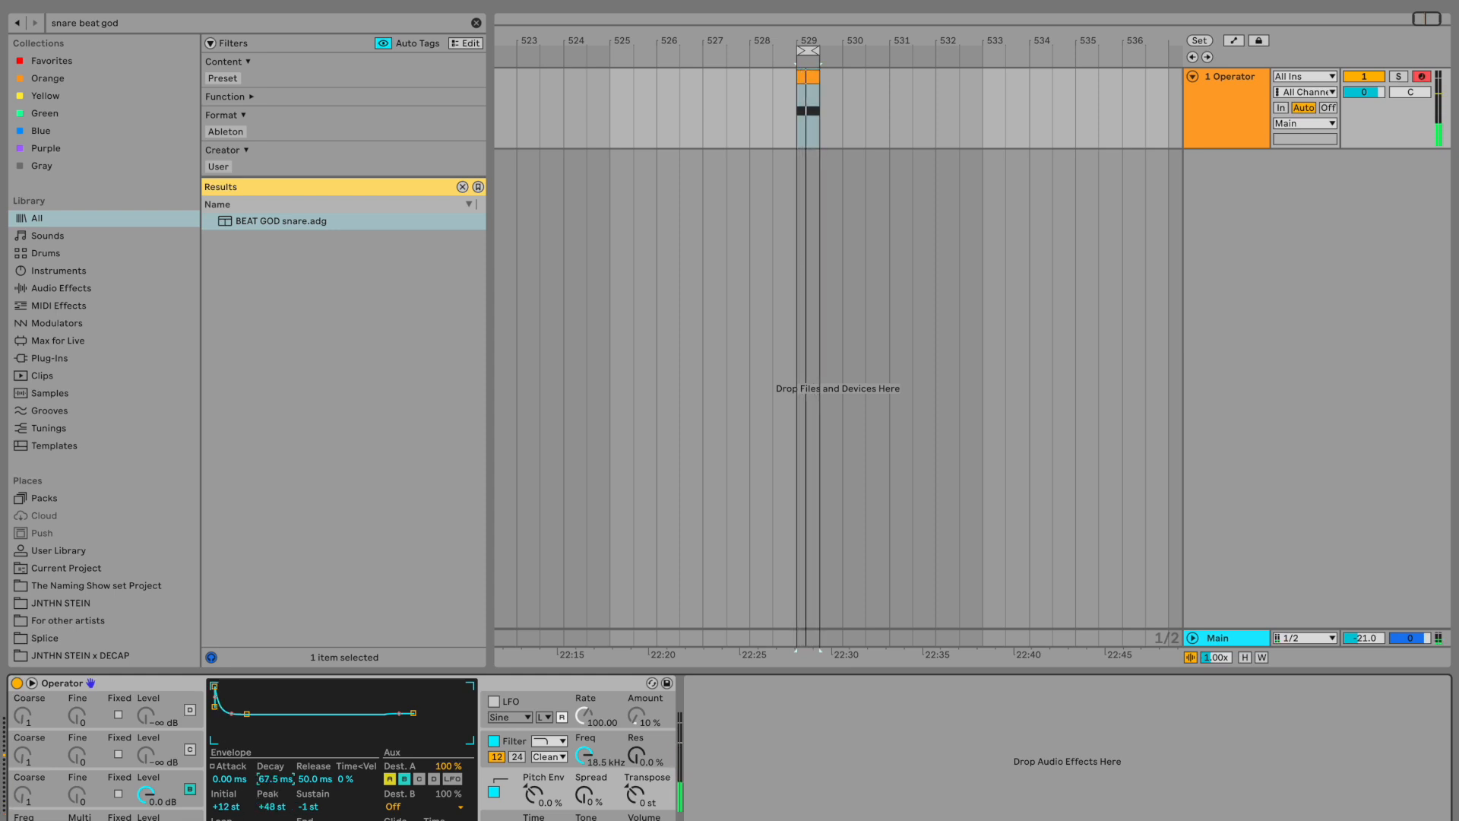
{"action": "left_click_drag", "start_coordinate": [553, 808], "coordinate": [553, 771]}
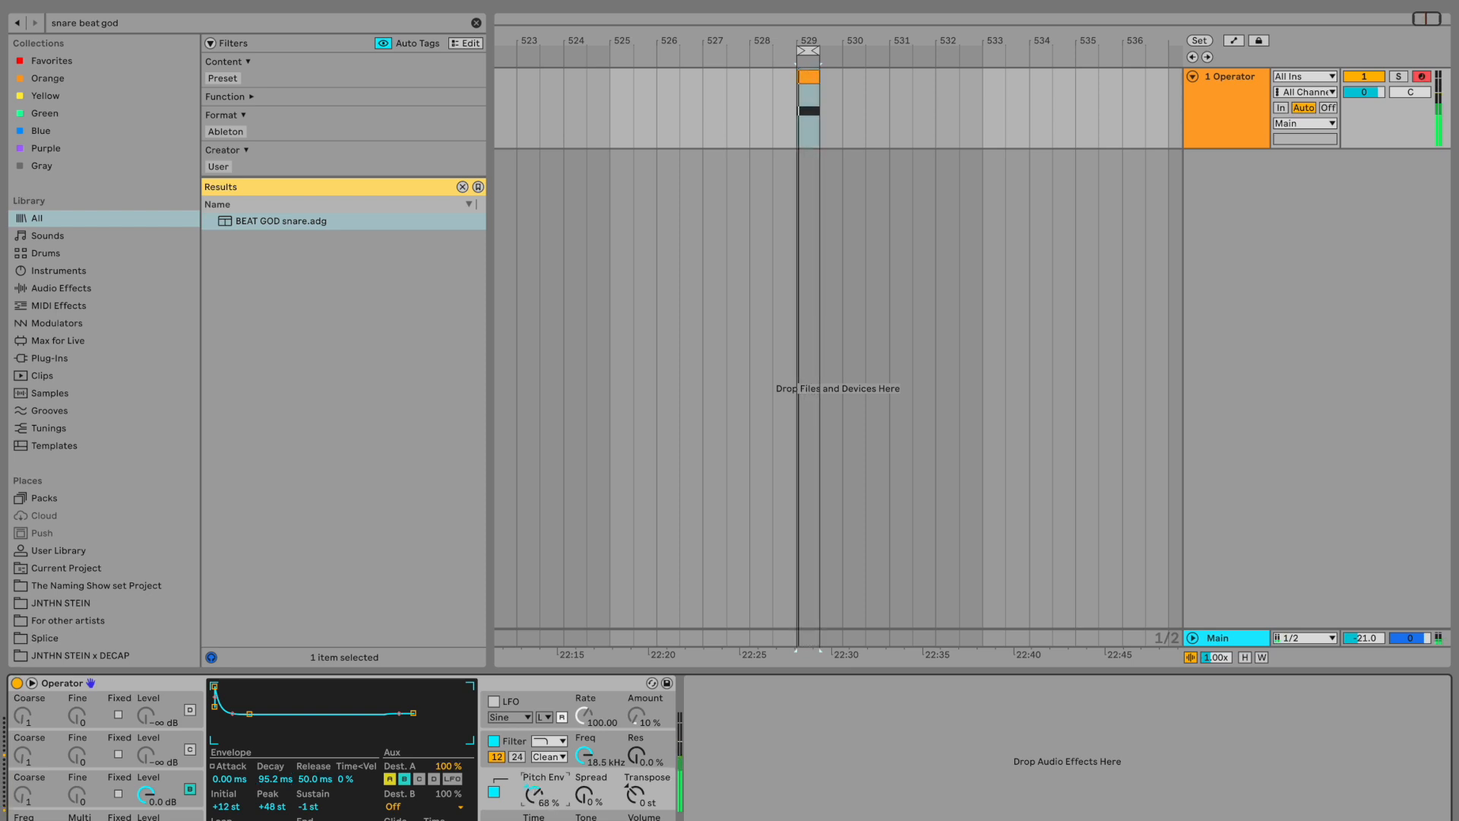
{"action": "left_click", "coordinate": [275, 779]}
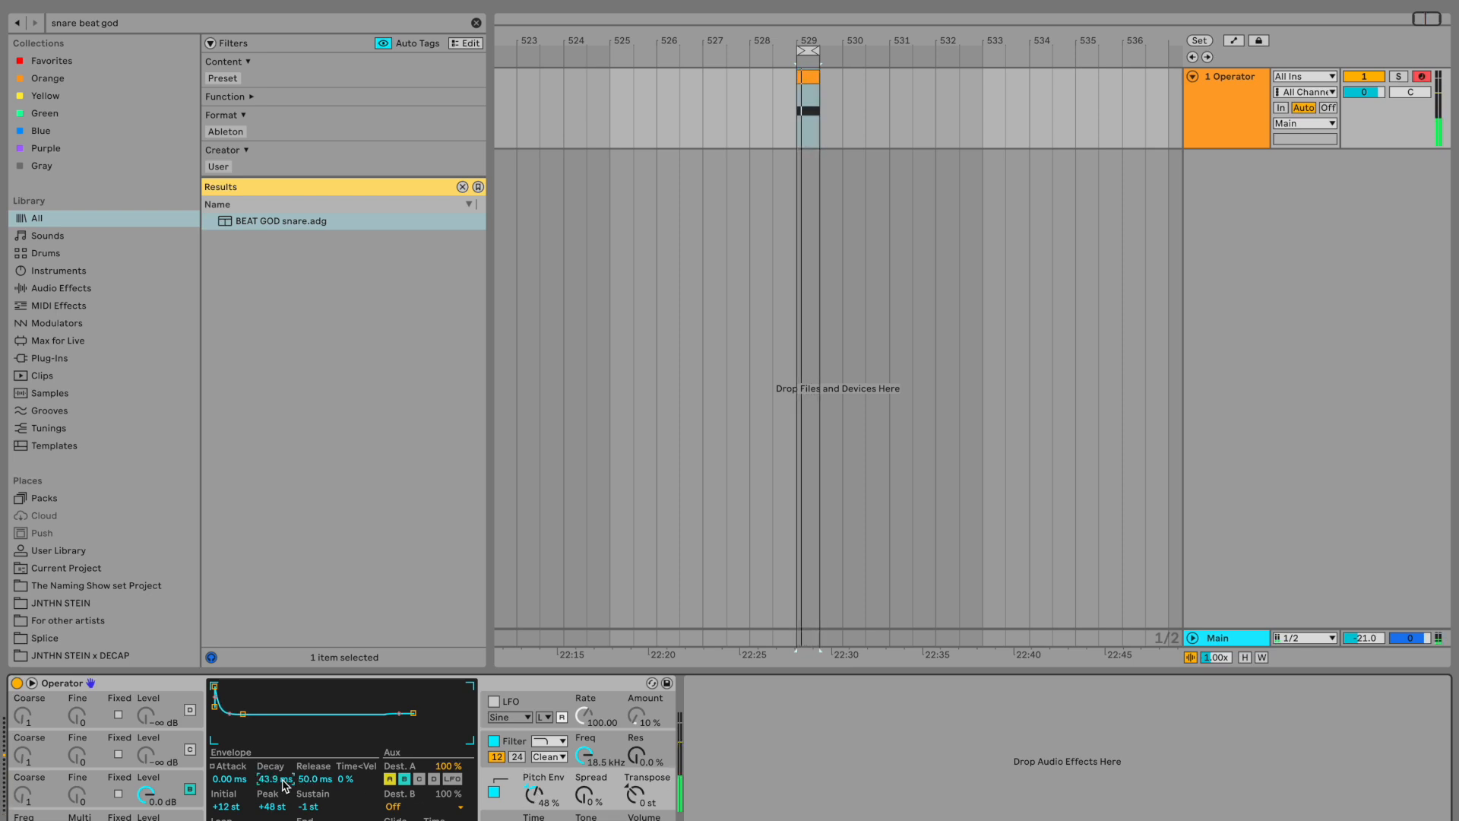
{"action": "scroll", "coordinate": [285, 785], "scroll_direction": "up", "scroll_amount": 2}
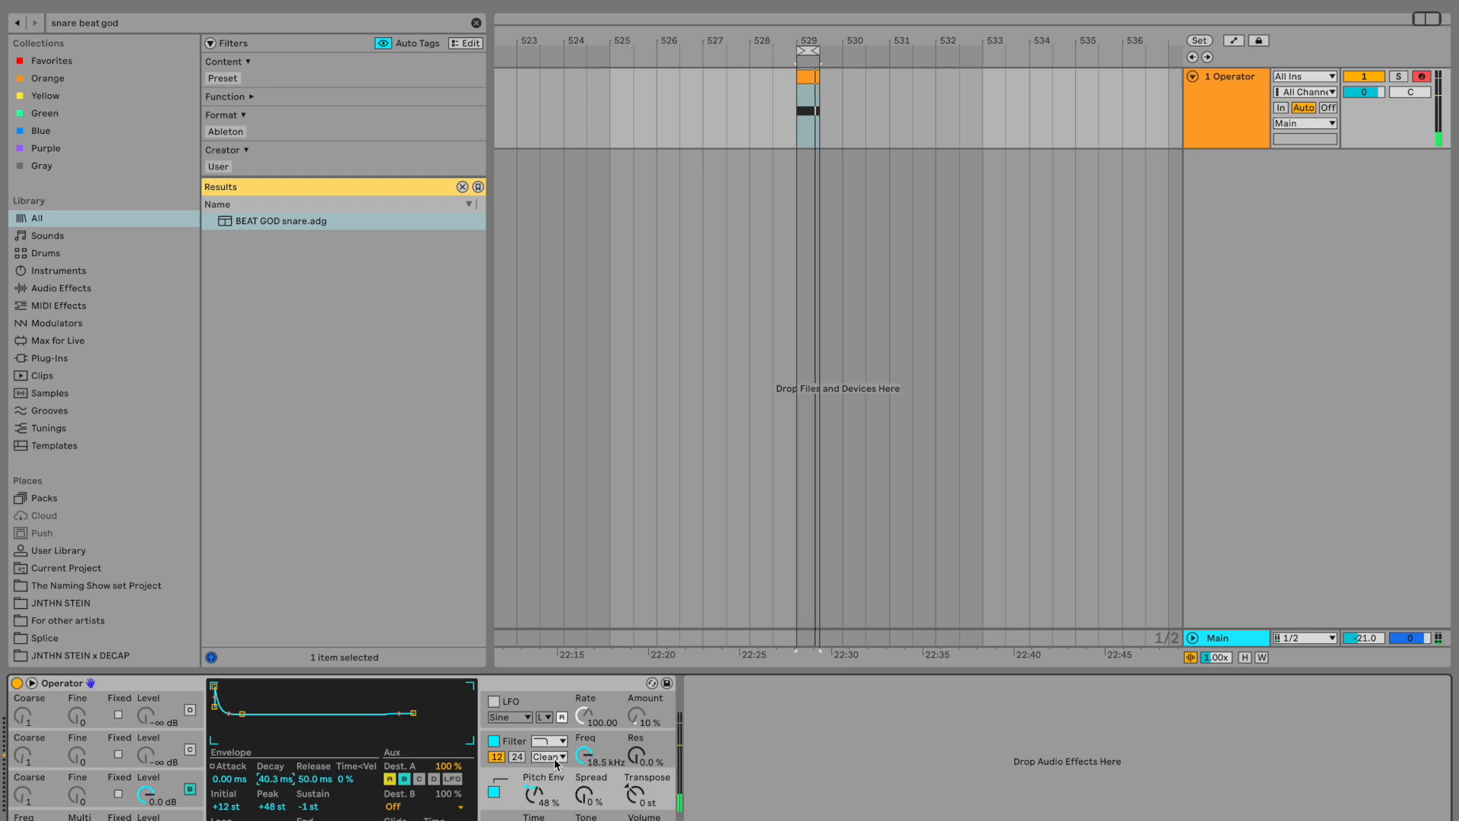
Try a different level balance between the noise oscillator and oscillator A
{"action": "left_click", "coordinate": [644, 818]}
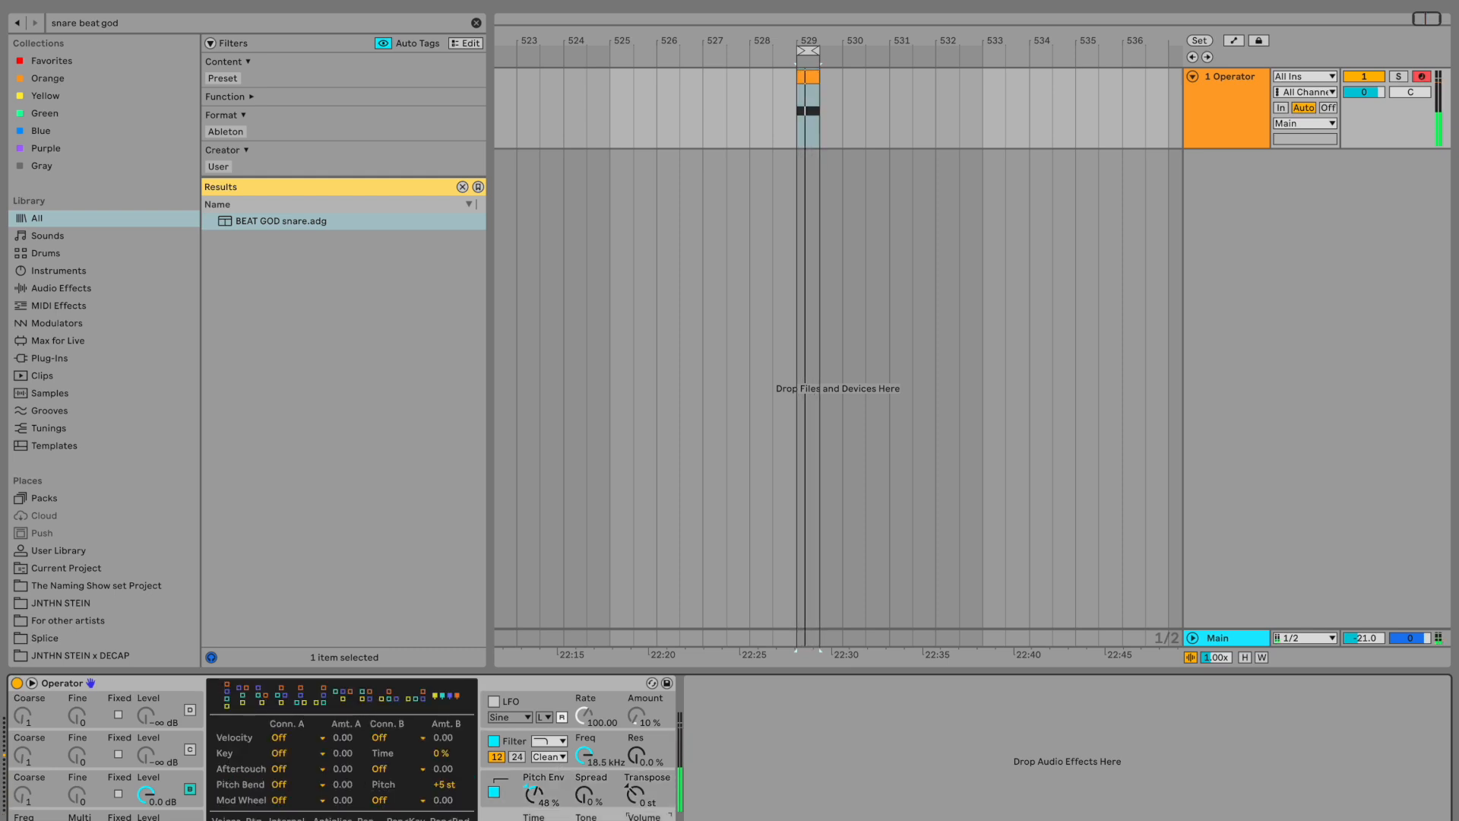
{"action": "left_click", "coordinate": [193, 814]}
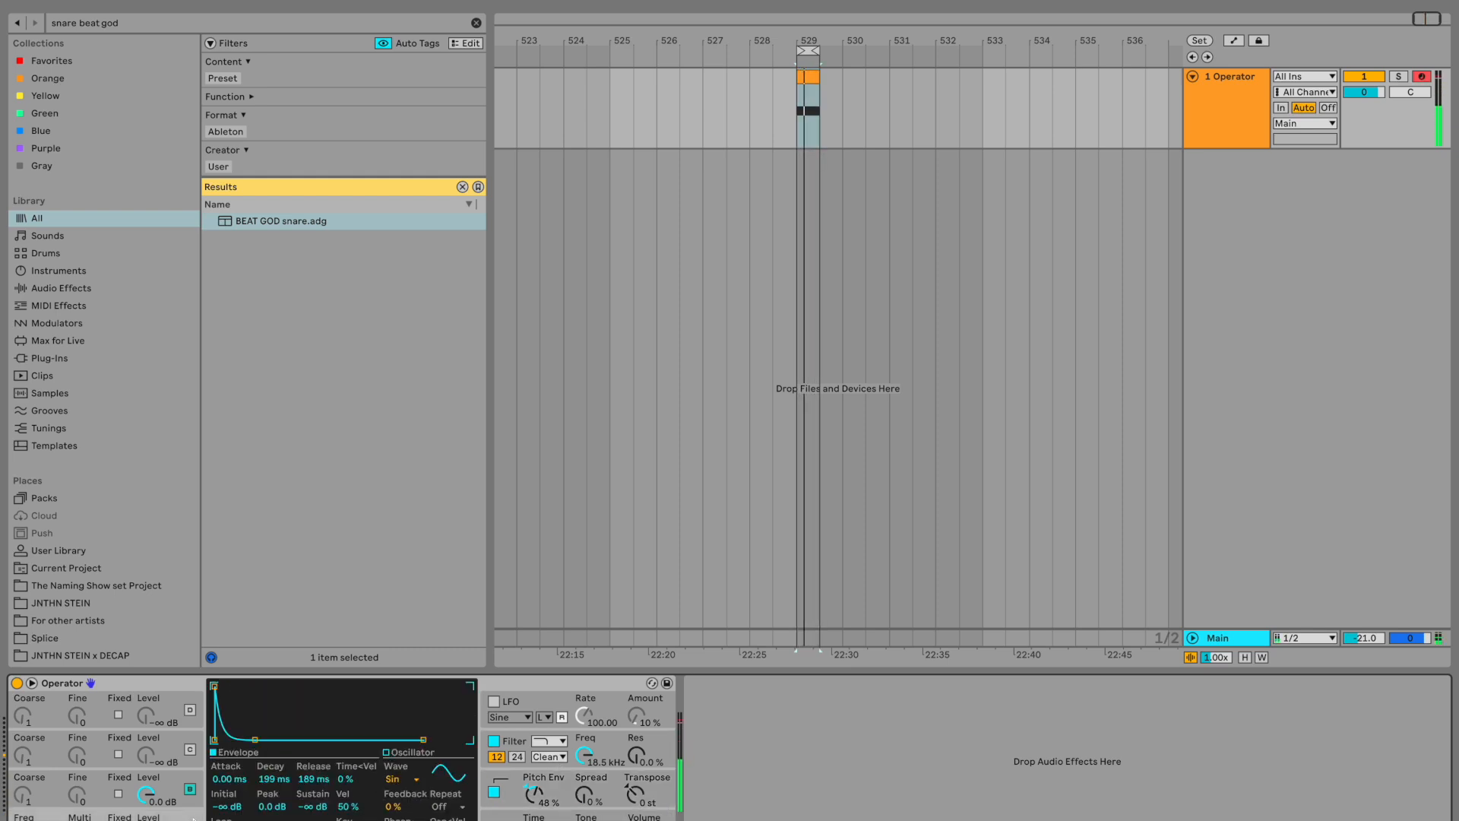
{"action": "left_click", "coordinate": [147, 794]}
{"action": "left_click_drag", "start_coordinate": [147, 795], "coordinate": [149, 798]}
{"action": "left_click", "coordinate": [146, 819]}
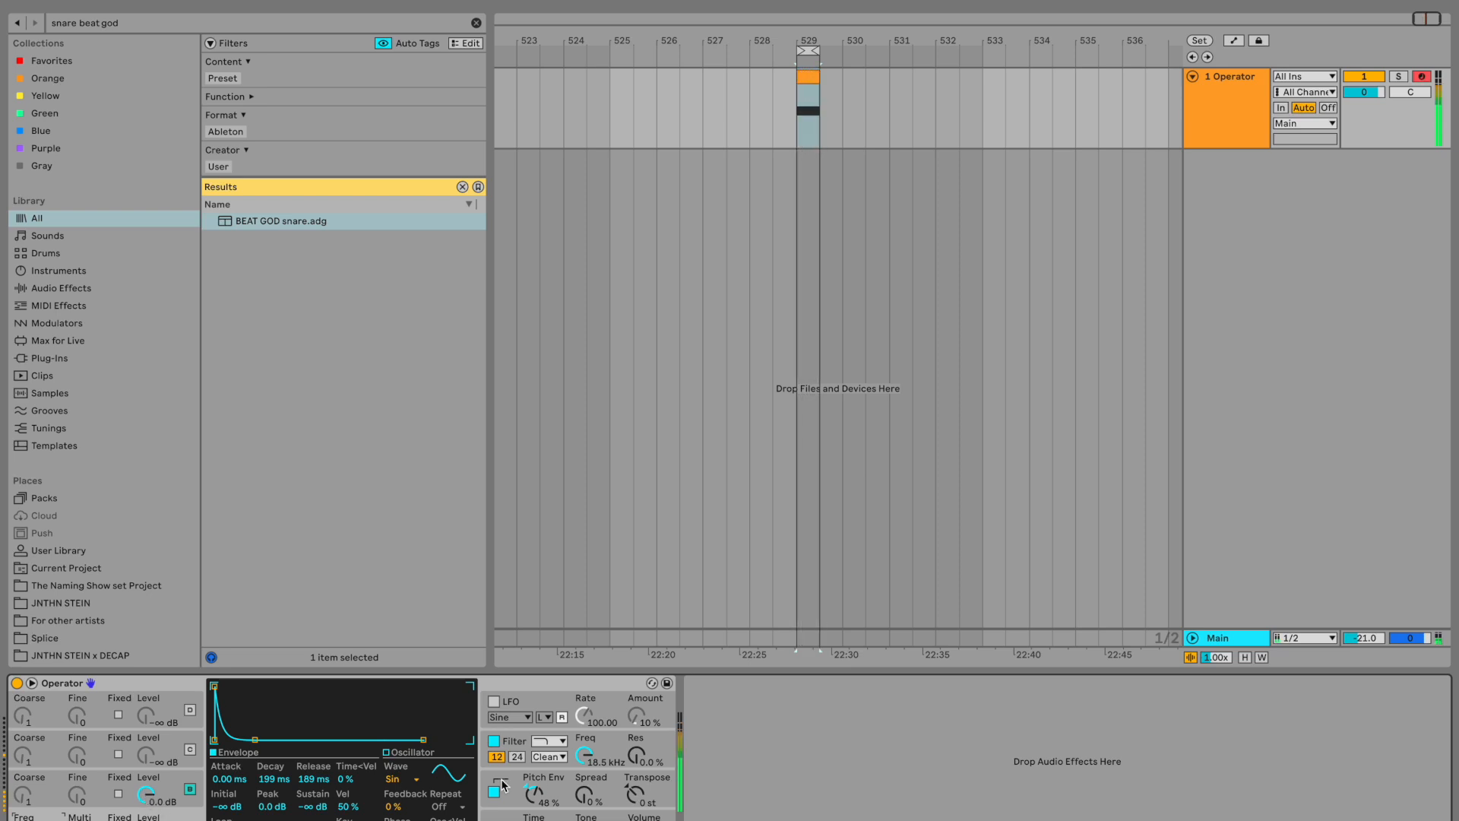
Set Operator's low-pass filter to a 24 dB slope with 4.54 kHz frequency and 25% resonance
{"action": "left_click", "coordinate": [518, 744]}
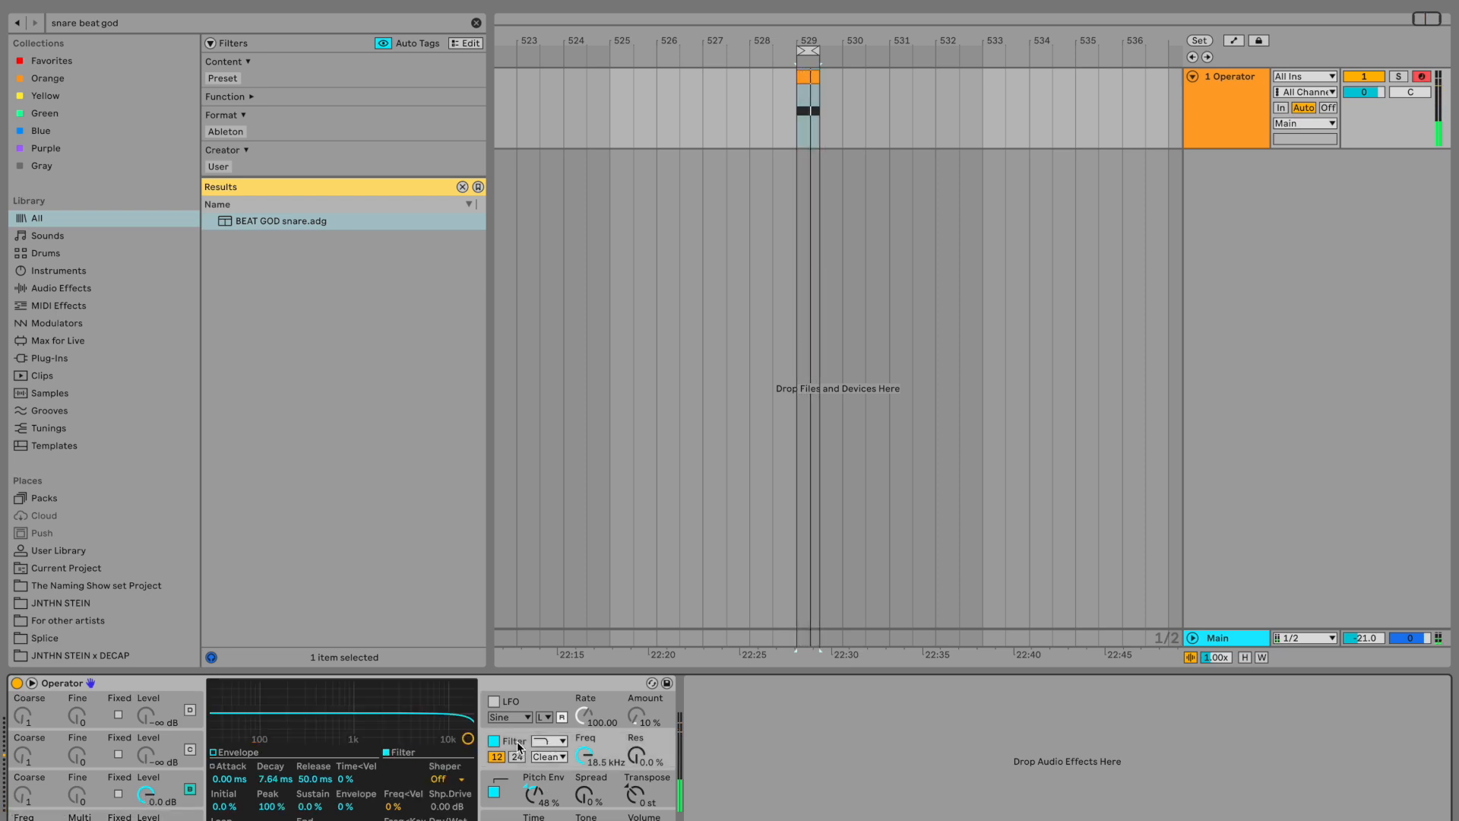
{"action": "mouse_move", "coordinate": [576, 758]}
{"action": "left_mouse_down"}
{"action": "mouse_move", "coordinate": [637, 730]}
{"action": "mouse_move", "coordinate": [585, 767]}
{"action": "left_mouse_up"}
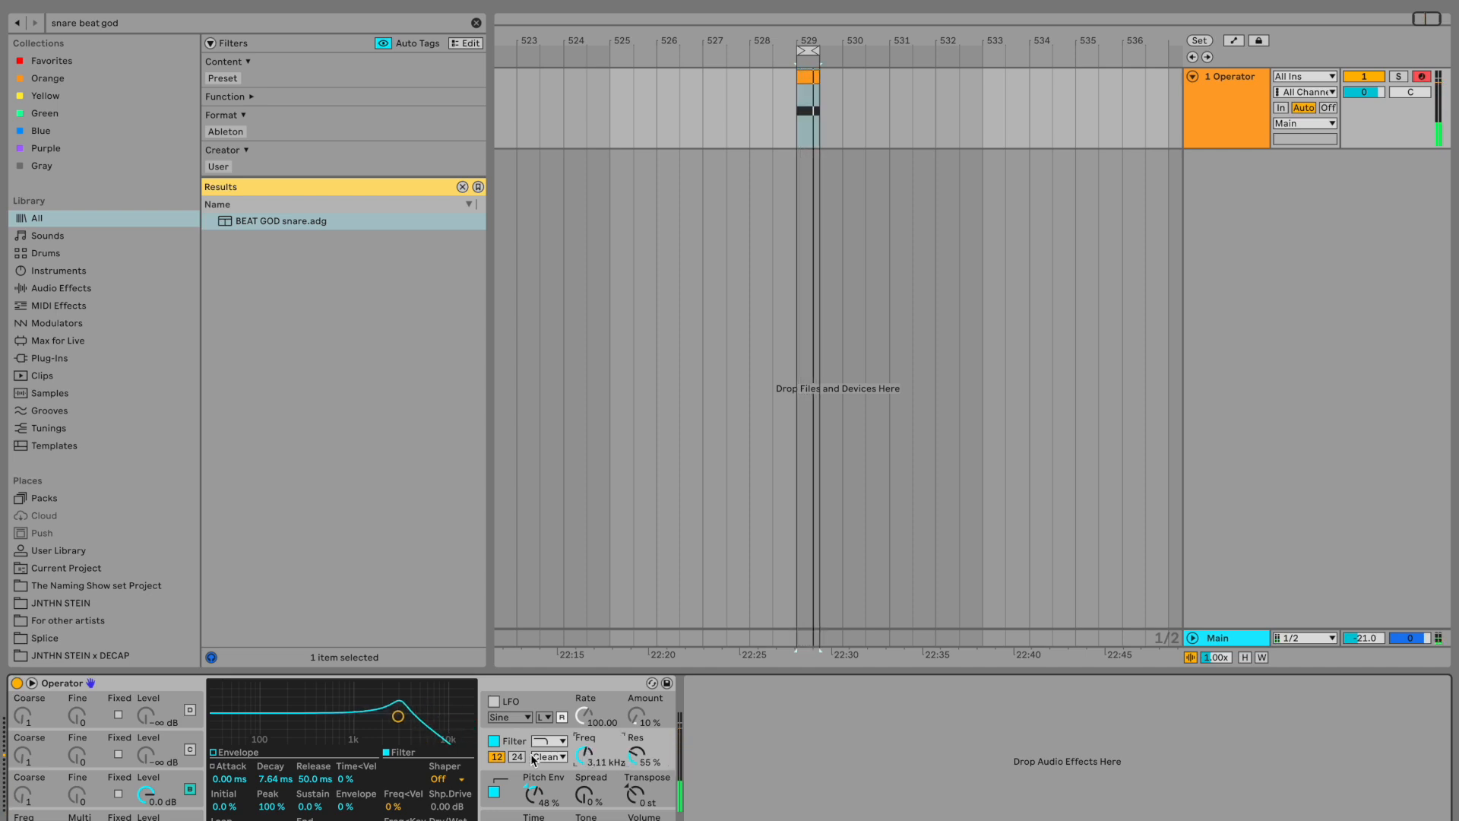
{"action": "left_click", "coordinate": [517, 757]}
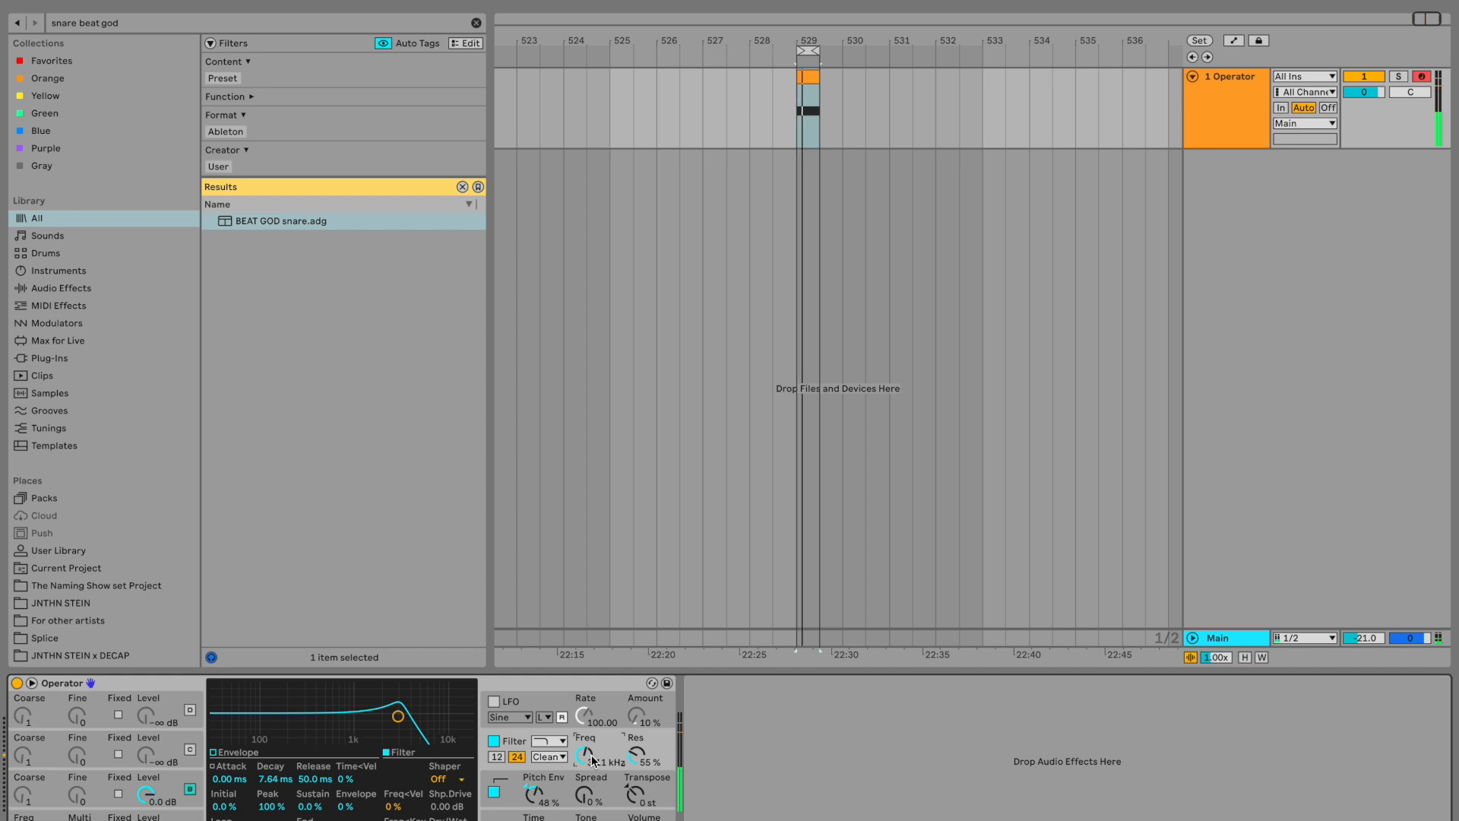
{"action": "left_click_drag", "start_coordinate": [636, 758], "coordinate": [585, 750]}
Change the filter circuit to OSR and raise the filter drive to 24.0 dB
{"action": "left_click", "coordinate": [557, 757]}
{"action": "left_click", "coordinate": [555, 793]}
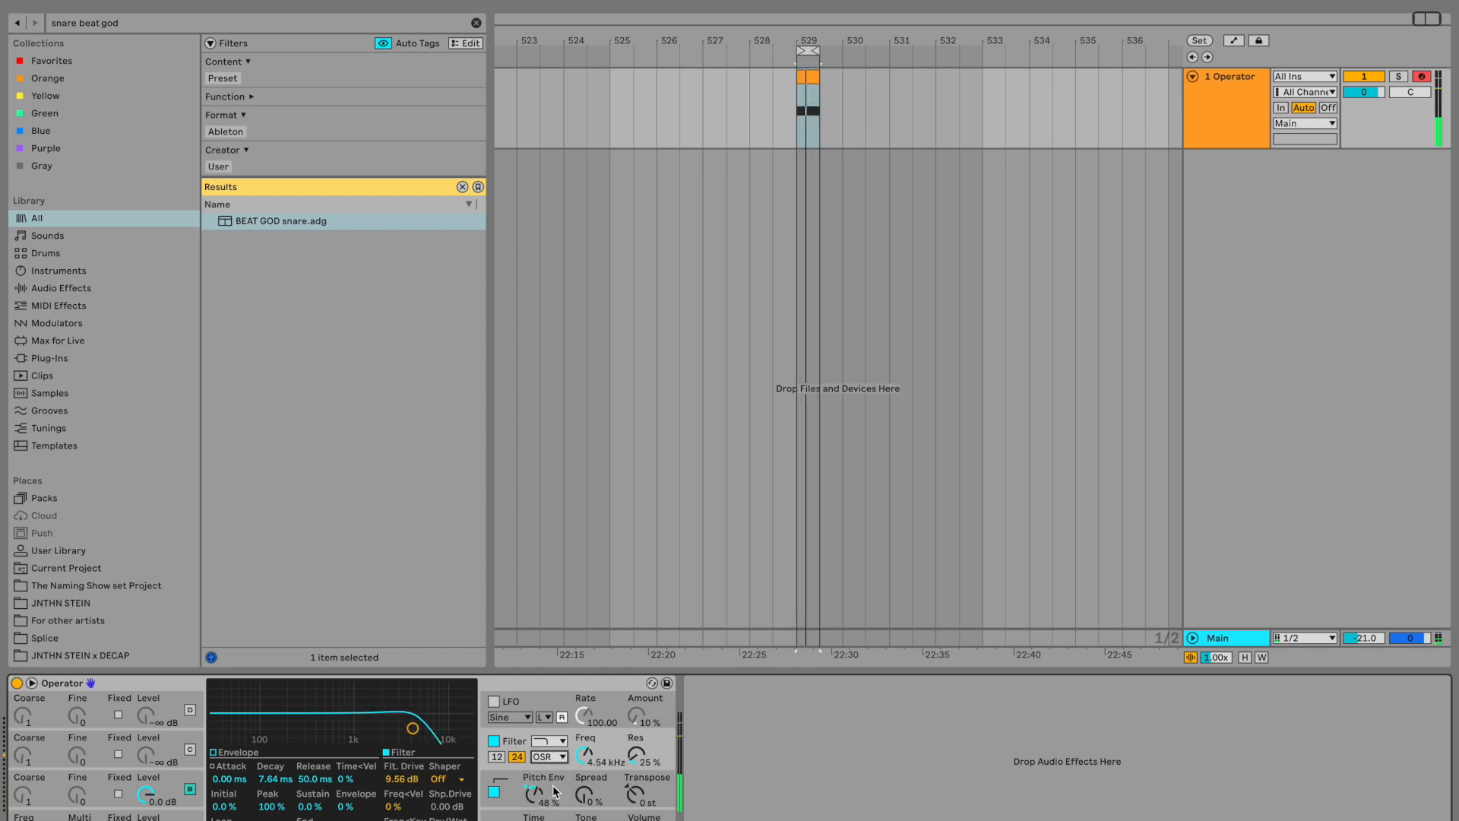
{"action": "left_click_drag", "start_coordinate": [401, 778], "coordinate": [401, 768]}
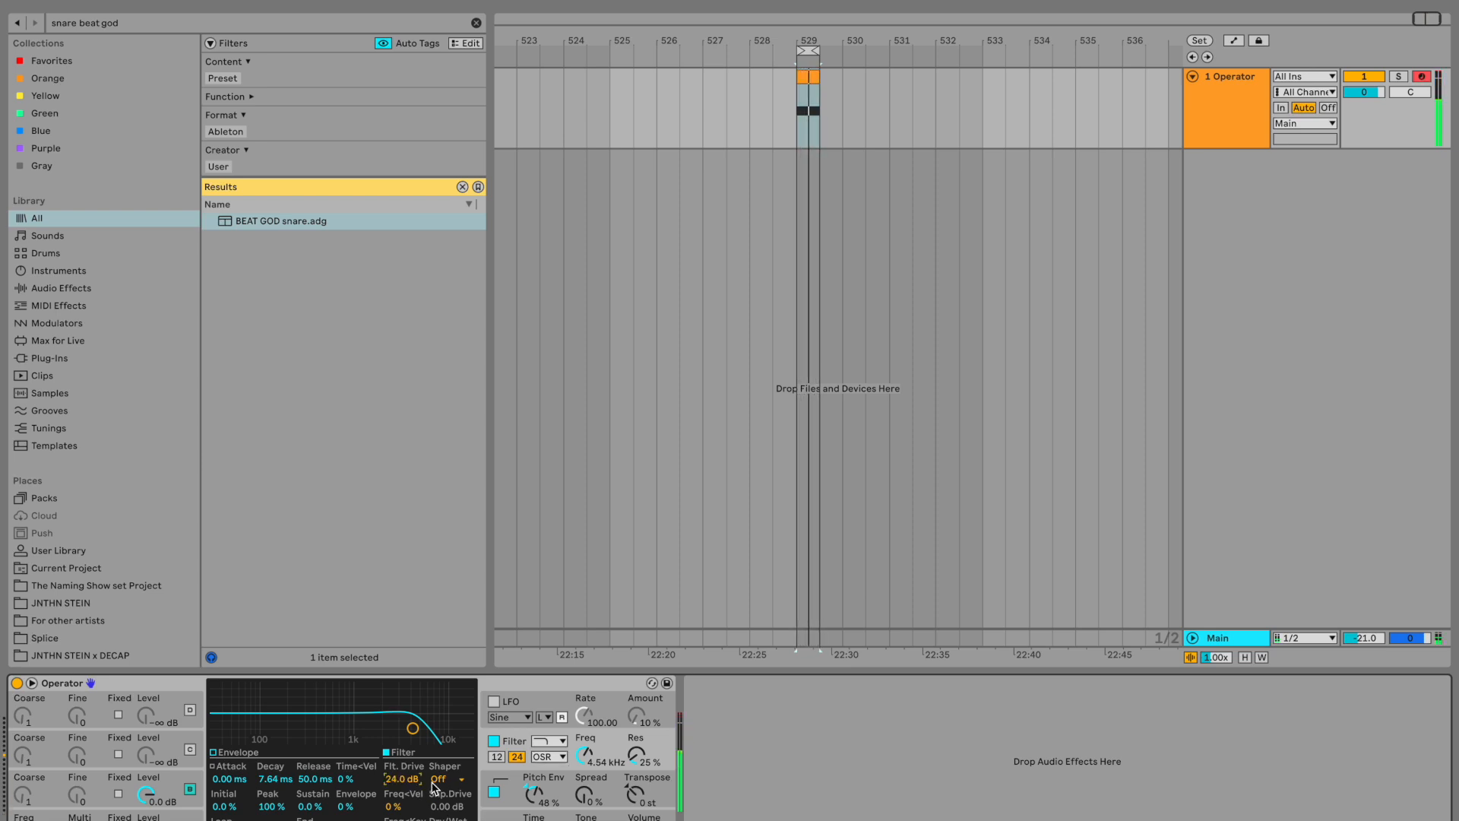
Review the envelopes of oscillator A and the noise oscillator, and open Operator's global settings
{"action": "left_click", "coordinate": [199, 819]}
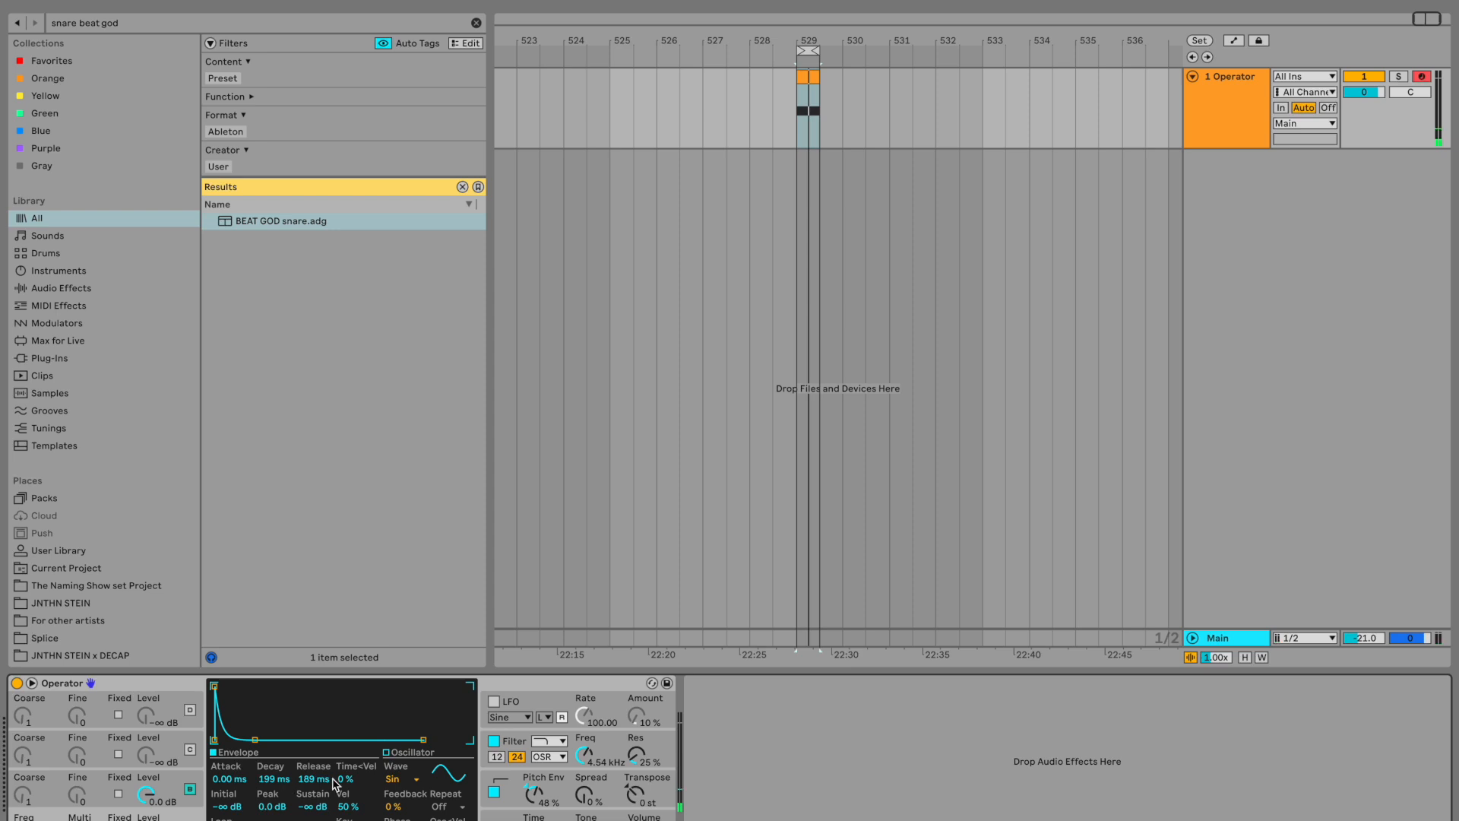
{"action": "left_click", "coordinate": [183, 783]}
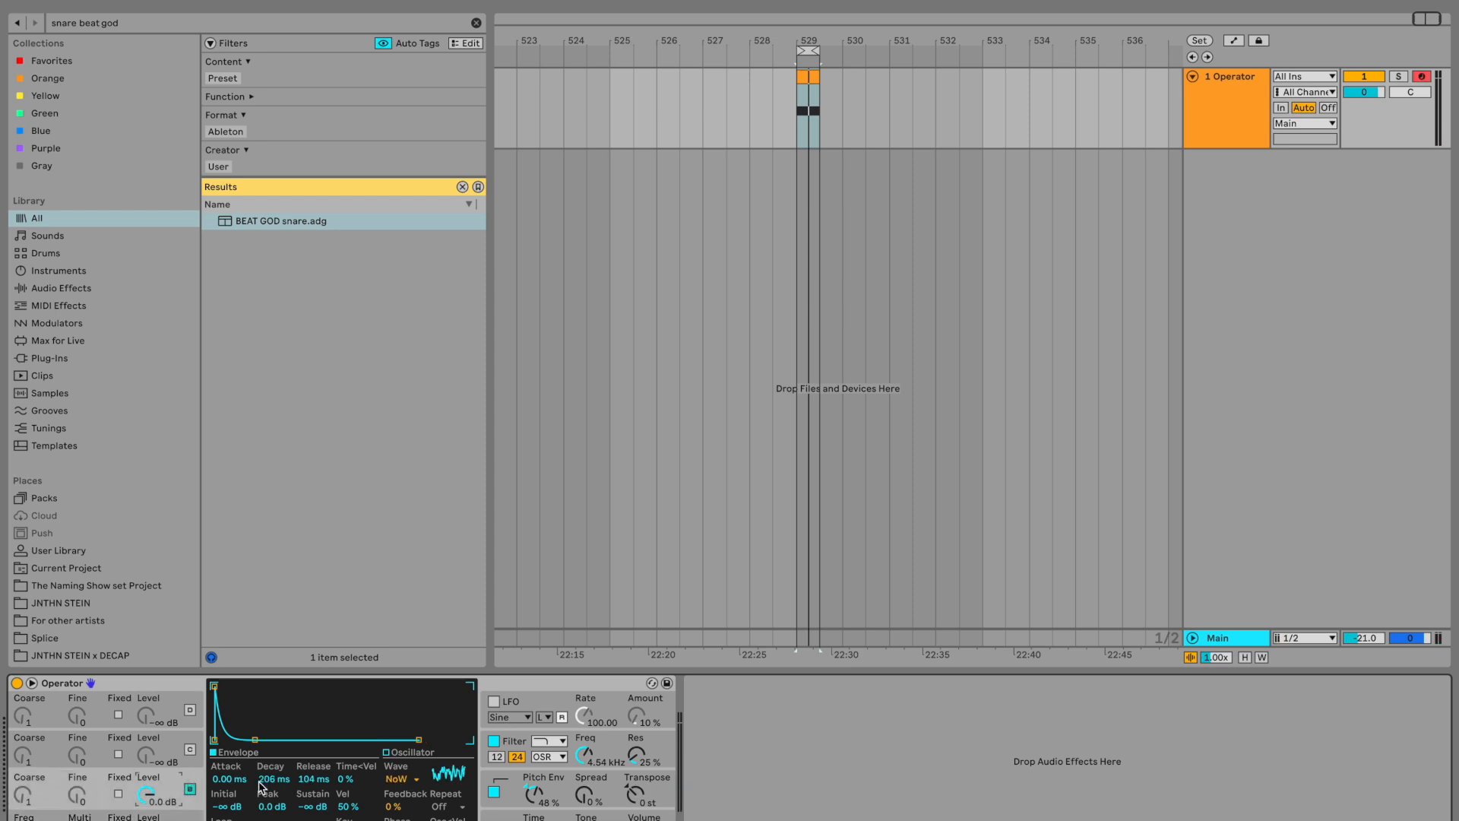
{"action": "left_click", "coordinate": [499, 818]}
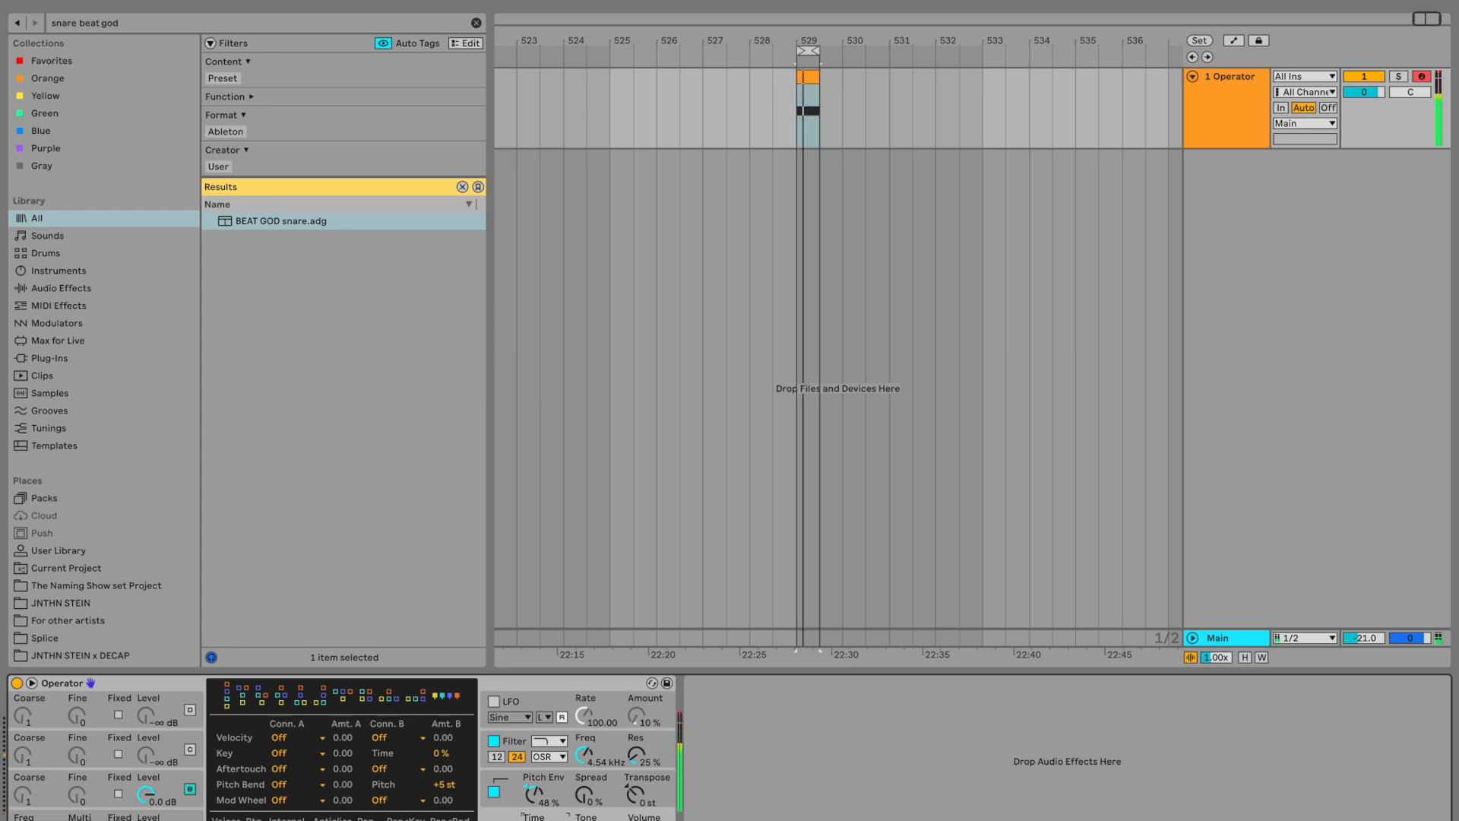
Check oscillator A's envelope in Operator, and try a filter frequency of 5.83 kHz with 9% spread
{"action": "left_click", "coordinate": [184, 817]}
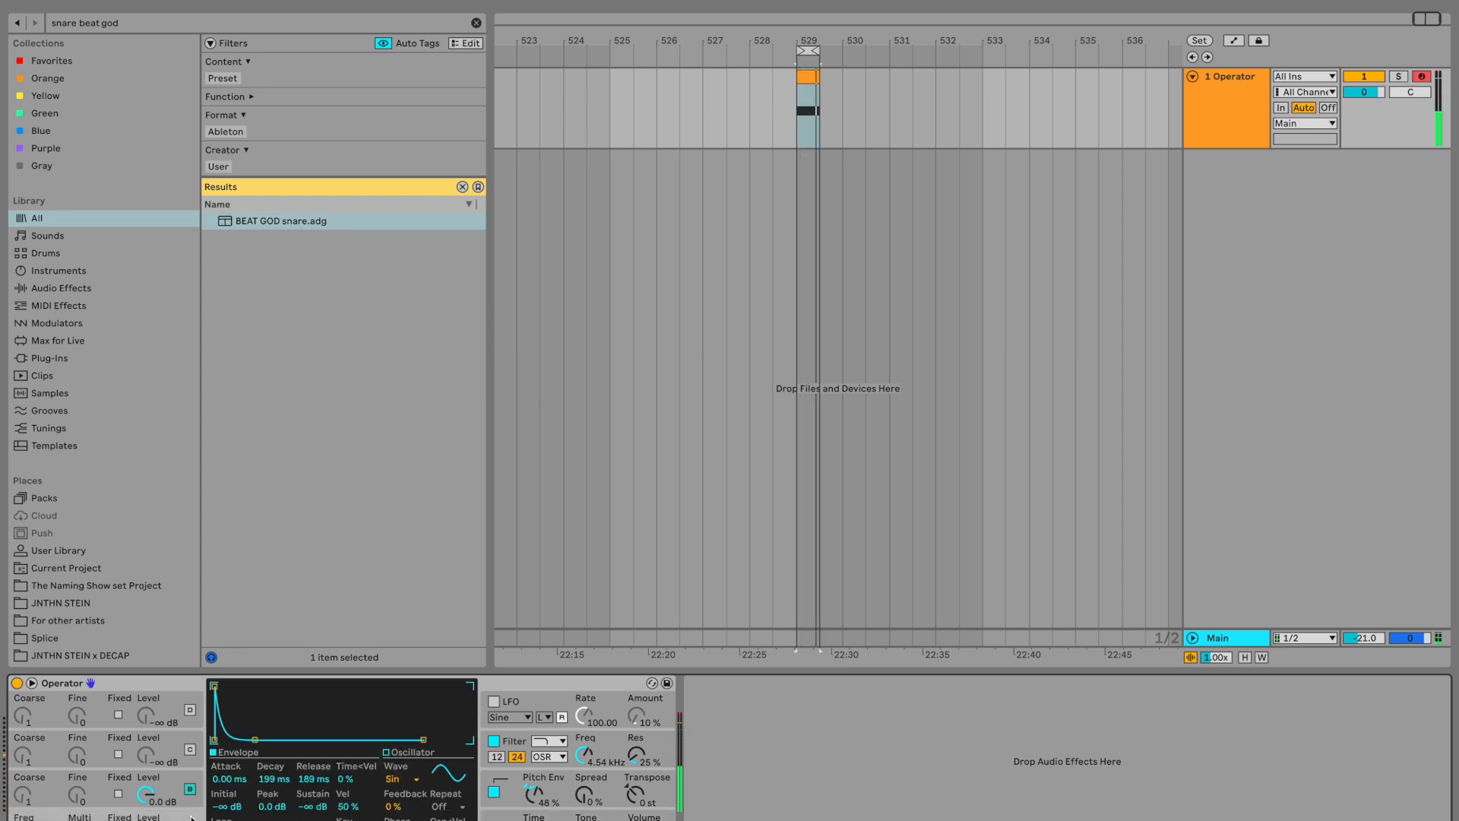
{"action": "right_click", "coordinate": [42, 819]}
{"action": "key", "text": "Escape"}
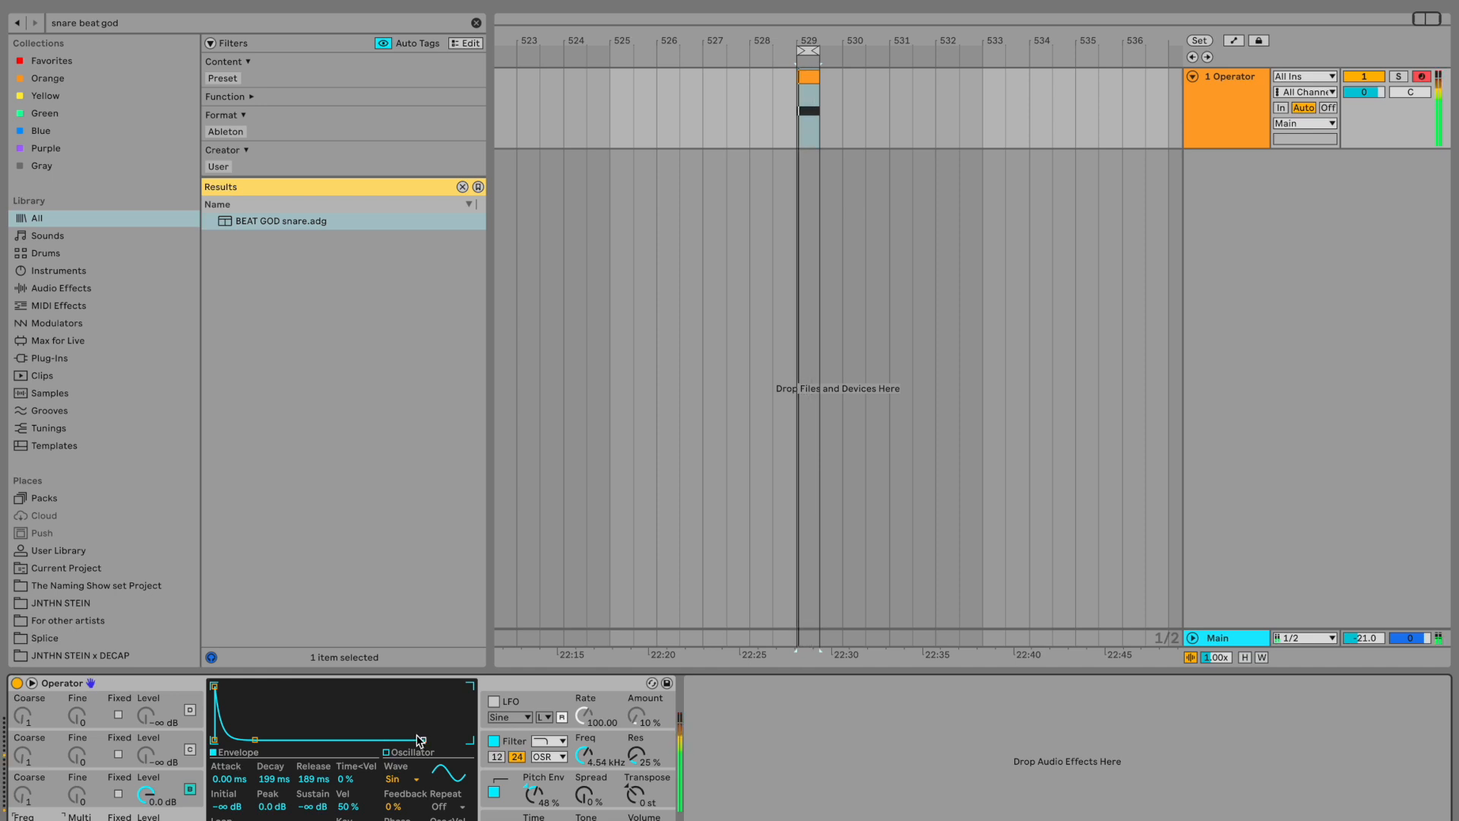
{"action": "left_click", "coordinate": [518, 741]}
{"action": "left_click_drag", "start_coordinate": [590, 754], "coordinate": [590, 783]}
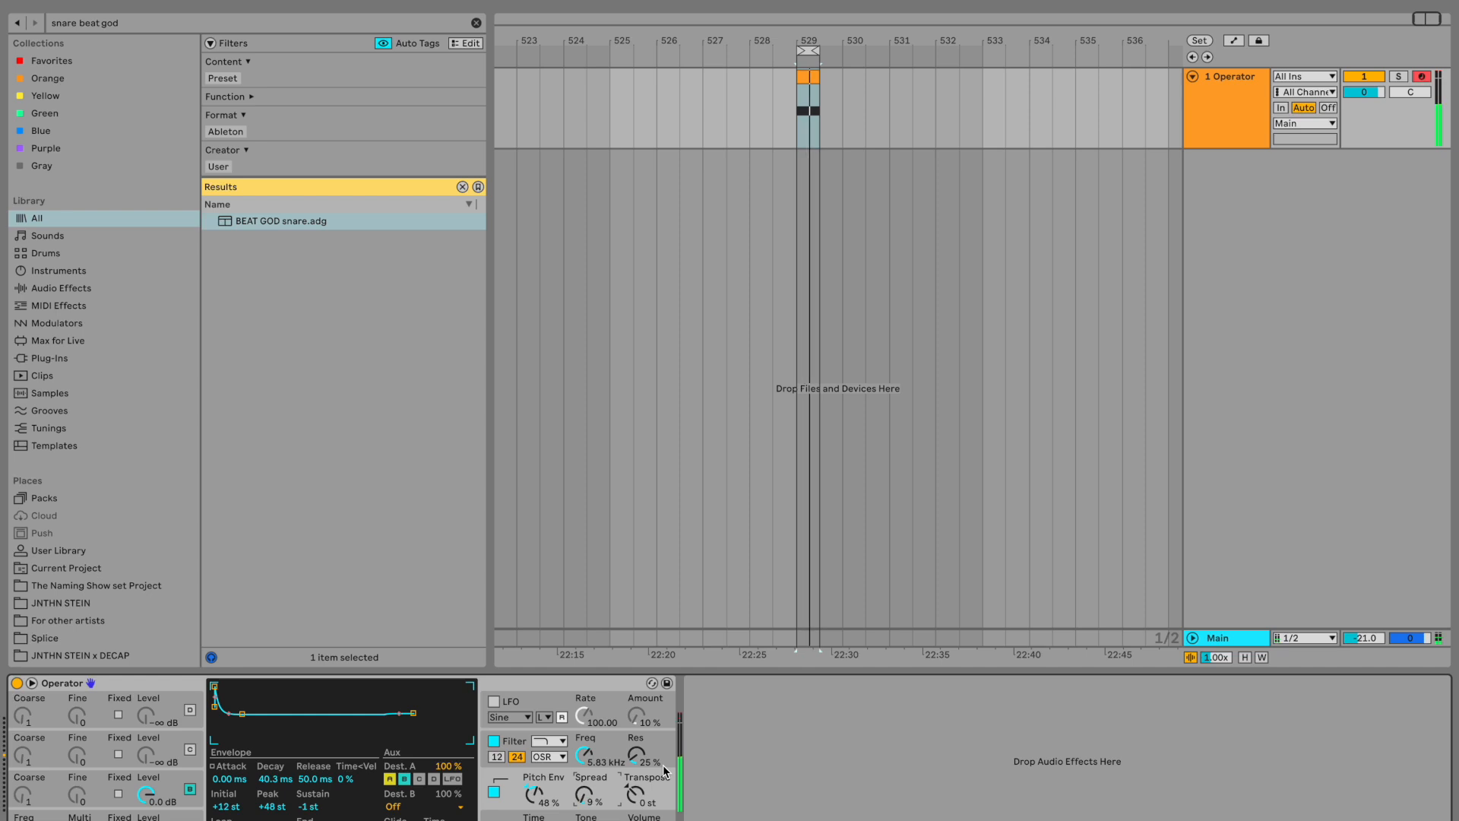
Switch Operator's filter to band-pass at 1.24 kHz with 48% resonance, and set the spread to 8%
{"action": "left_click", "coordinate": [553, 744]}
{"action": "left_click", "coordinate": [542, 783]}
{"action": "mouse_move", "coordinate": [584, 755]}
{"action": "left_mouse_down"}
{"action": "mouse_move", "coordinate": [584, 787]}
{"action": "mouse_move", "coordinate": [639, 735]}
{"action": "mouse_move", "coordinate": [587, 779]}
{"action": "left_mouse_up"}
{"action": "scroll", "coordinate": [587, 758], "scroll_direction": "up", "scroll_amount": 5}
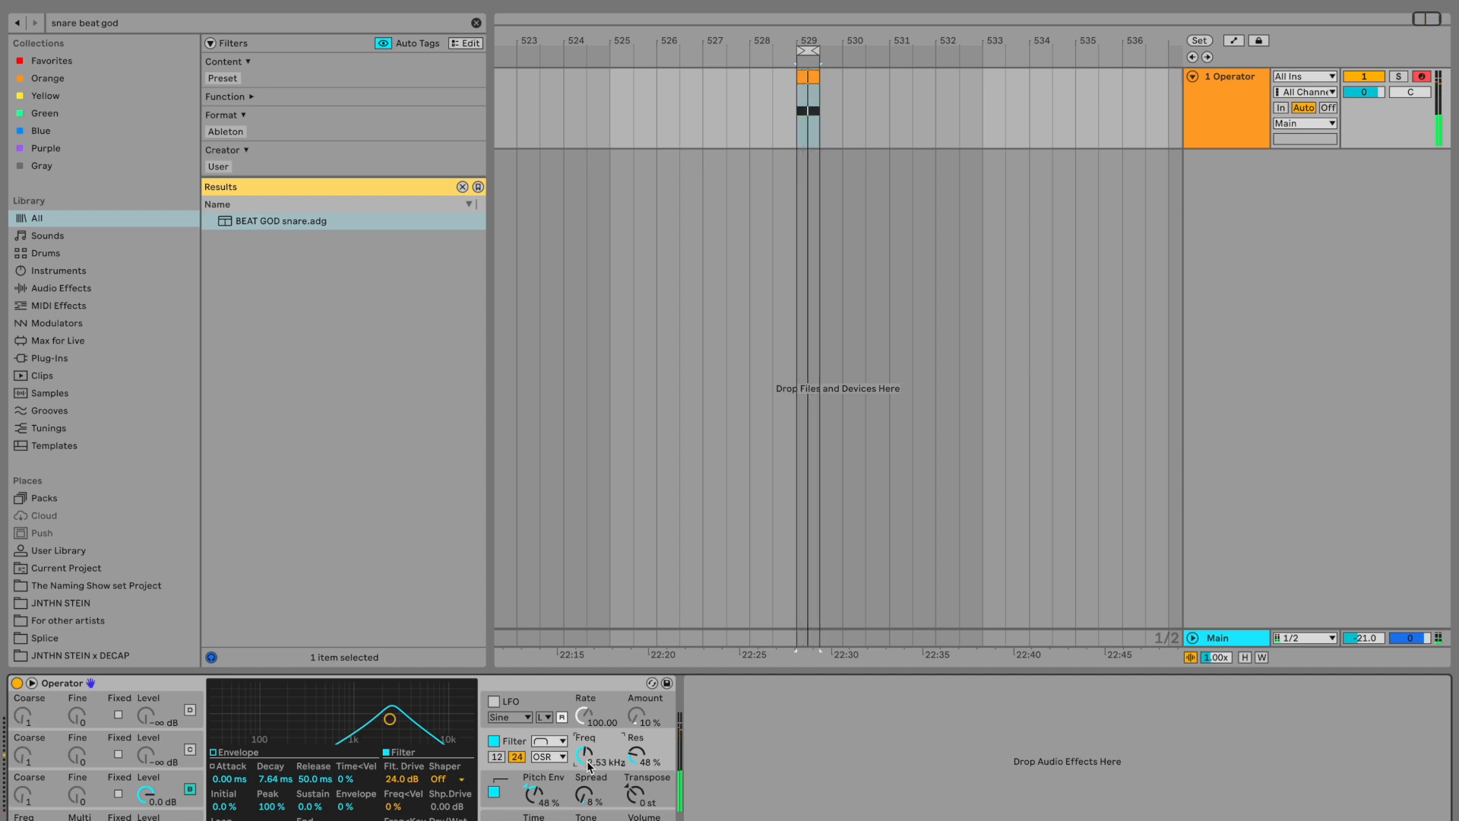
{"action": "left_click", "coordinate": [638, 820]}
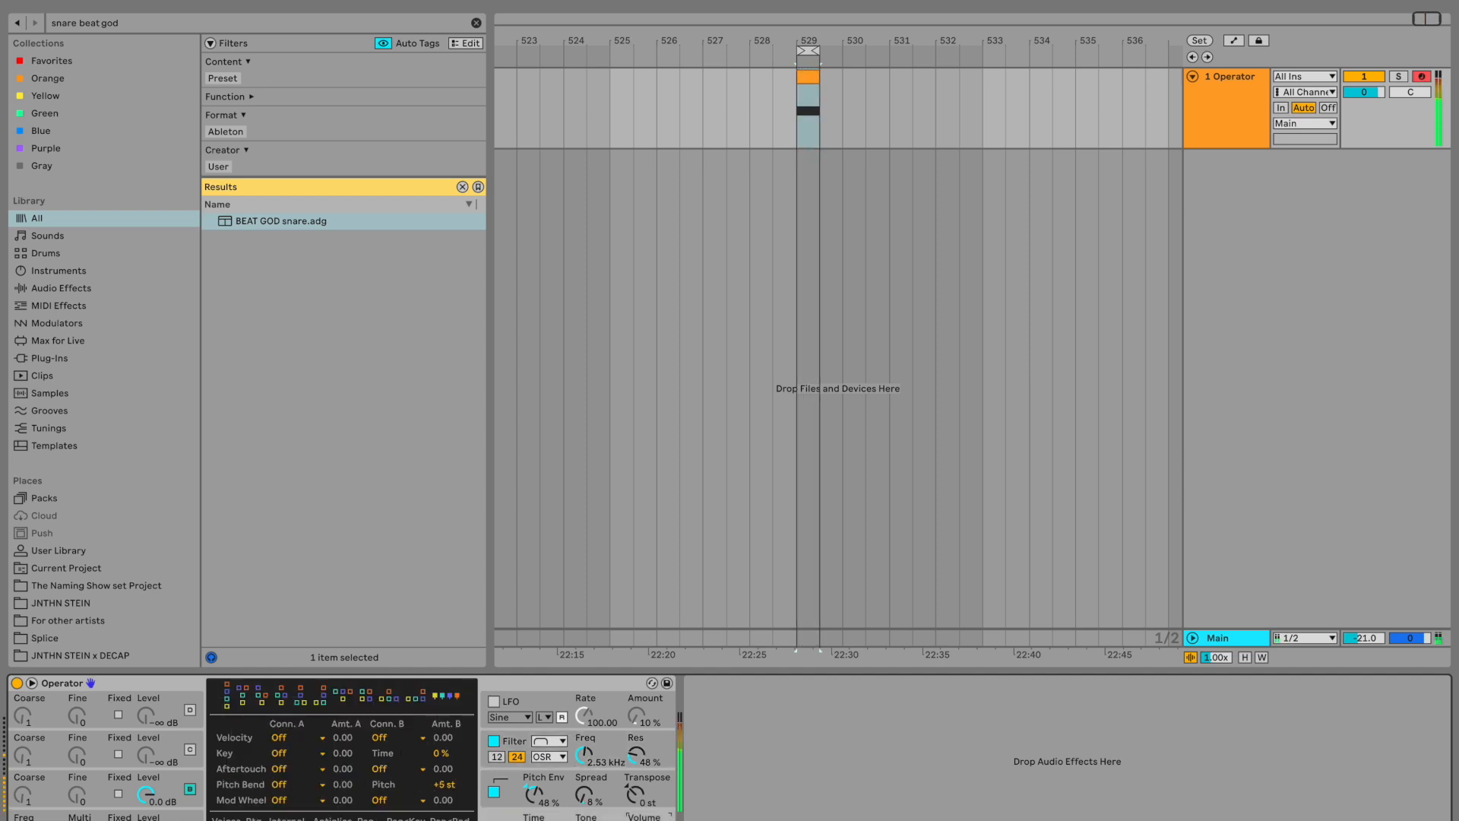
{"action": "left_click", "coordinate": [599, 763]}
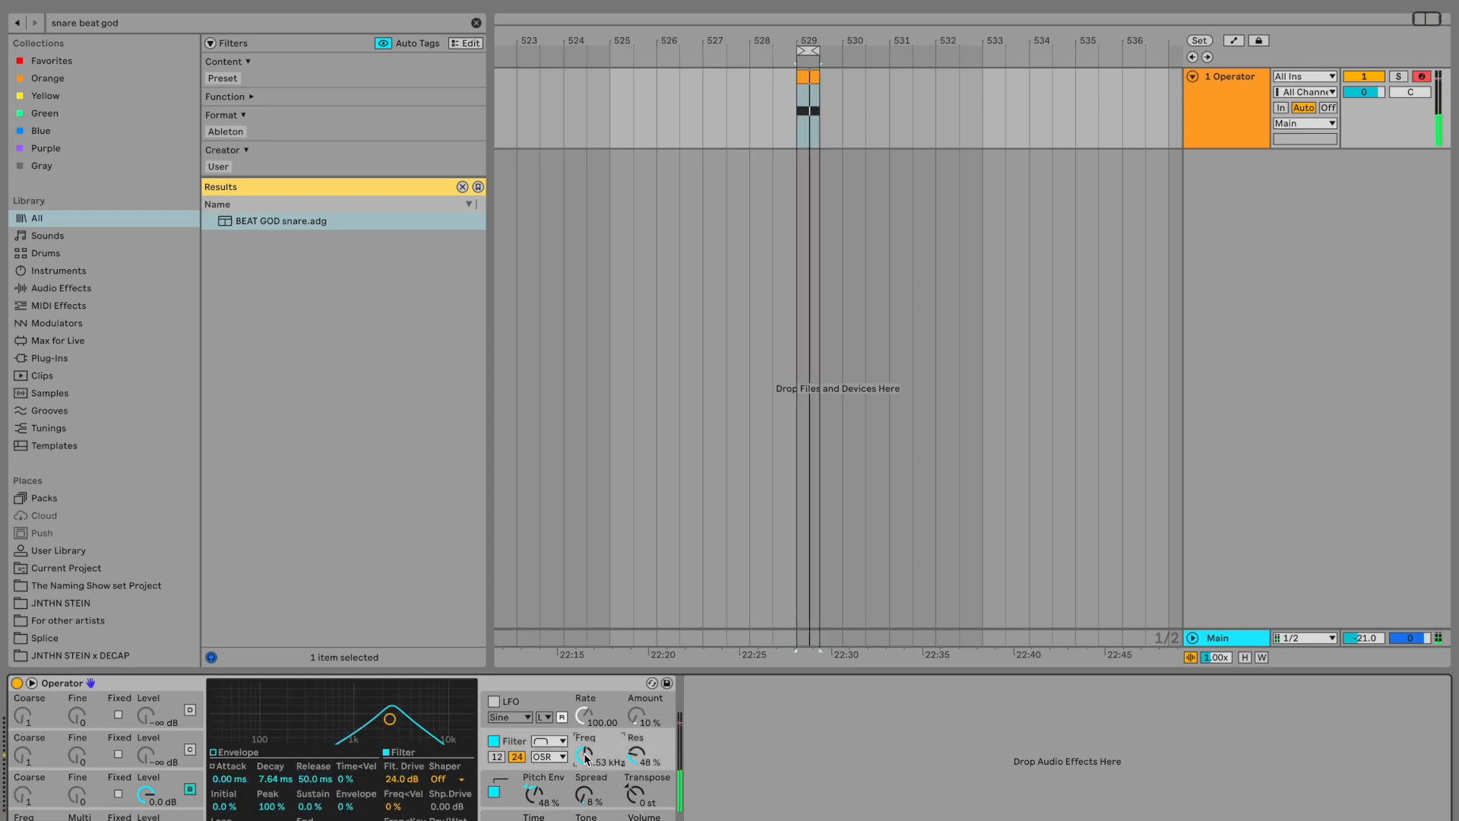
{"action": "left_click_drag", "start_coordinate": [585, 757], "coordinate": [586, 779]}
Return Operator's filter to low-pass at 4.91 kHz and show the global settings
{"action": "left_click", "coordinate": [549, 741]}
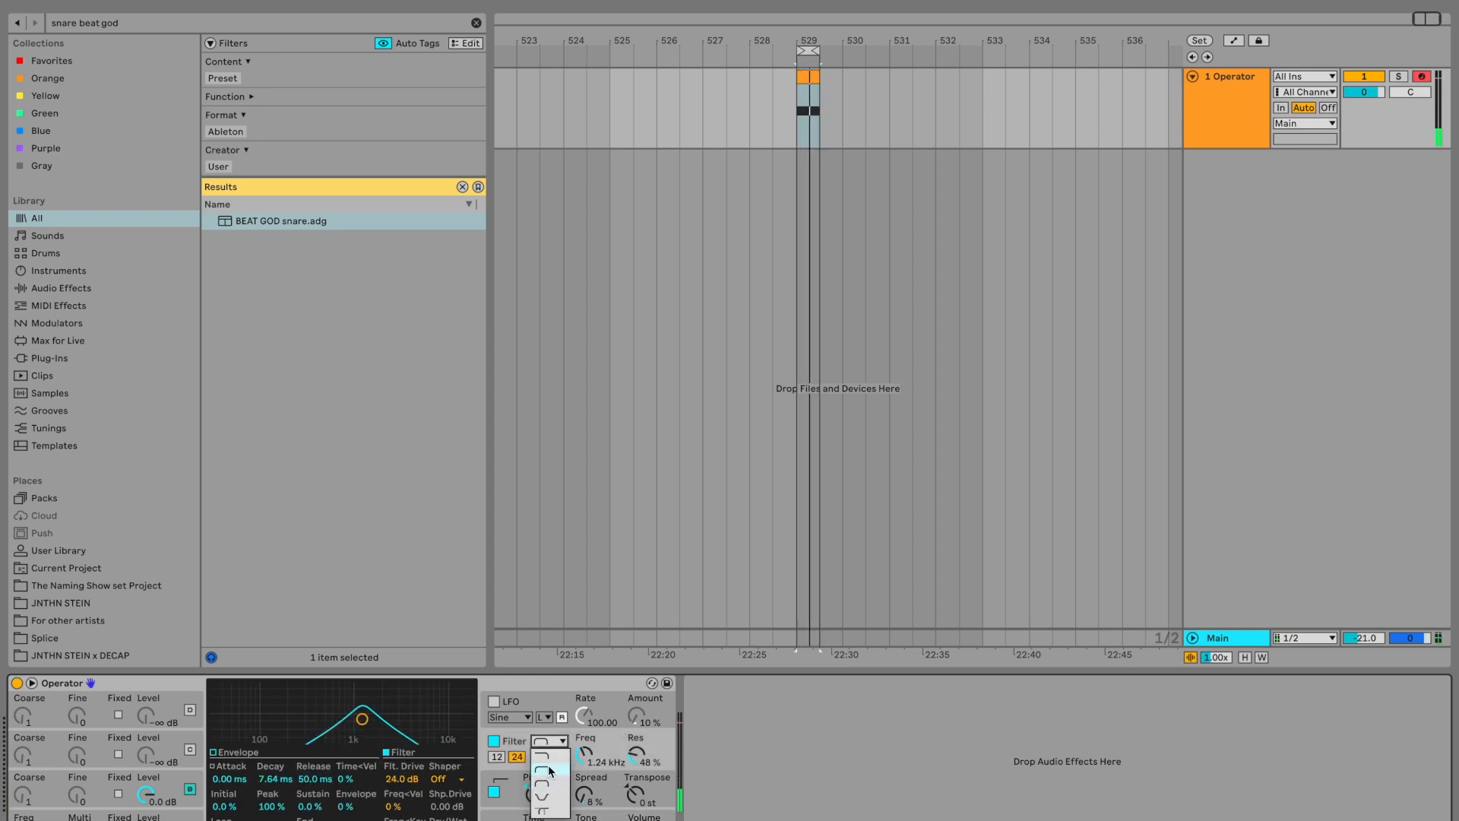
{"action": "left_click", "coordinate": [549, 758]}
{"action": "left_click_drag", "start_coordinate": [584, 757], "coordinate": [584, 737]}
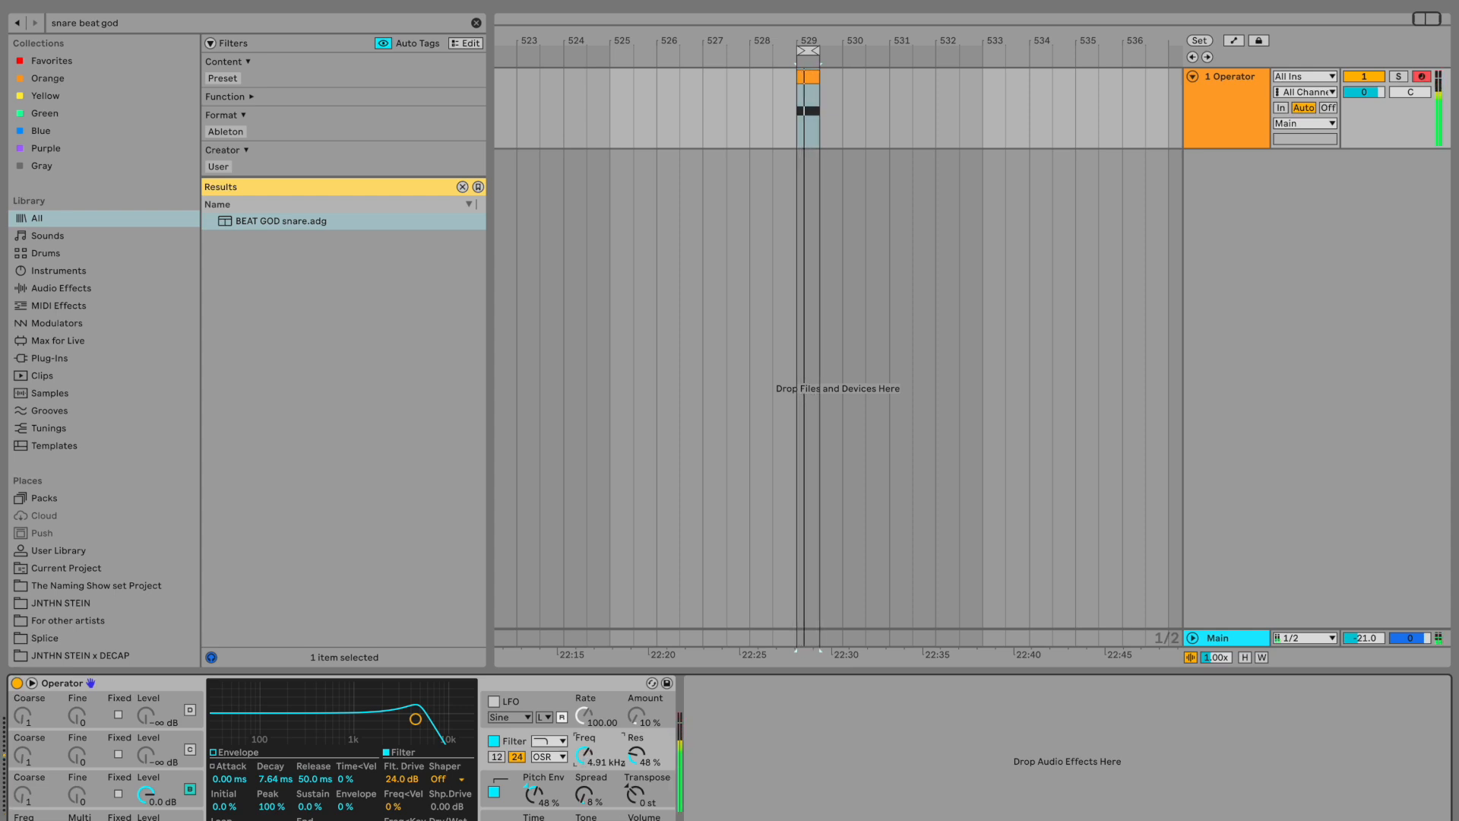
{"action": "left_click", "coordinate": [637, 819]}
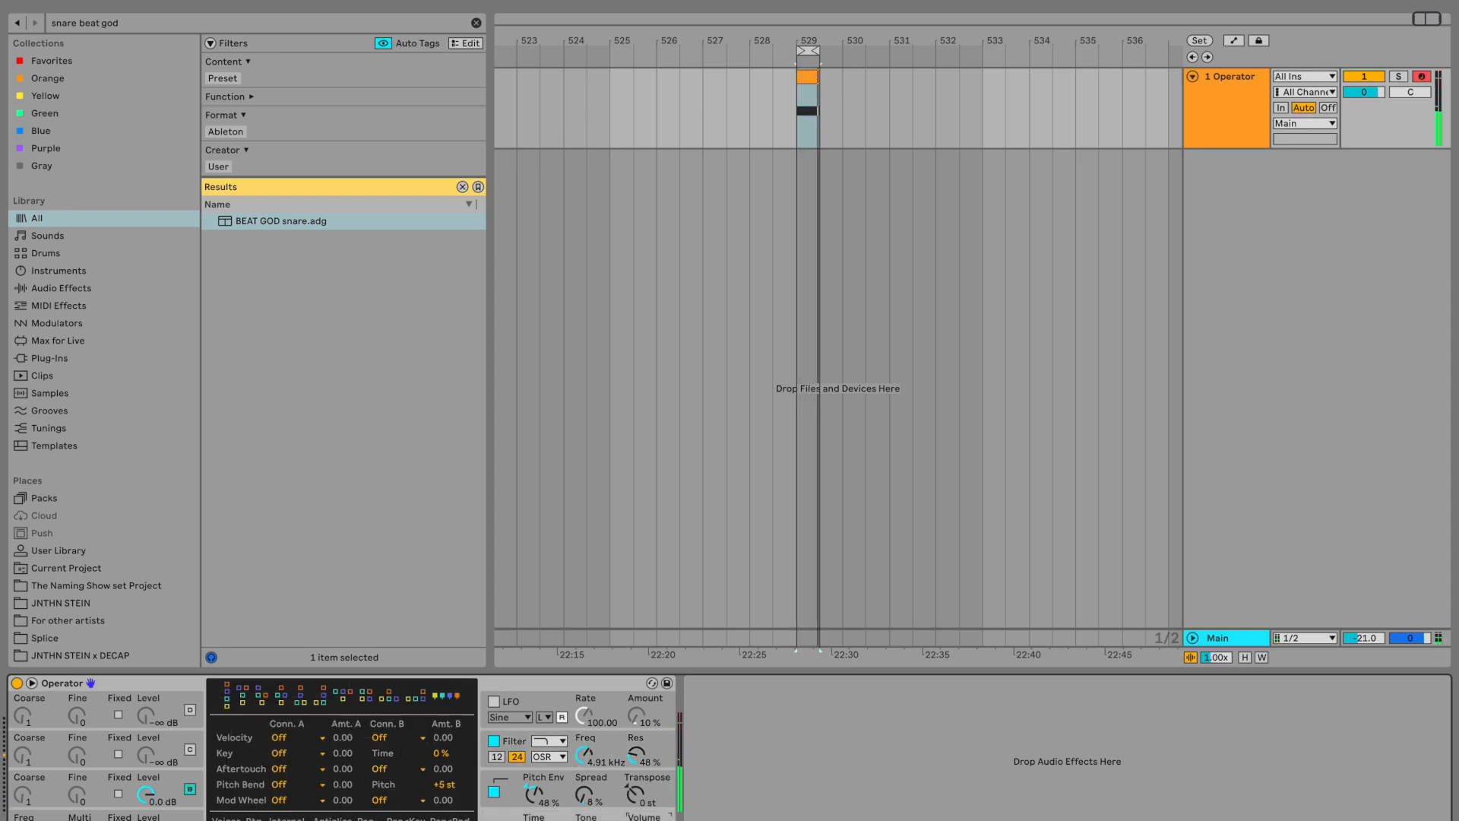
Find the Glue Compressor, add it after Operator, and enable its Soft clip option
{"action": "key", "text": "ctrl+f"}
{"action": "type", "text": "glue"}
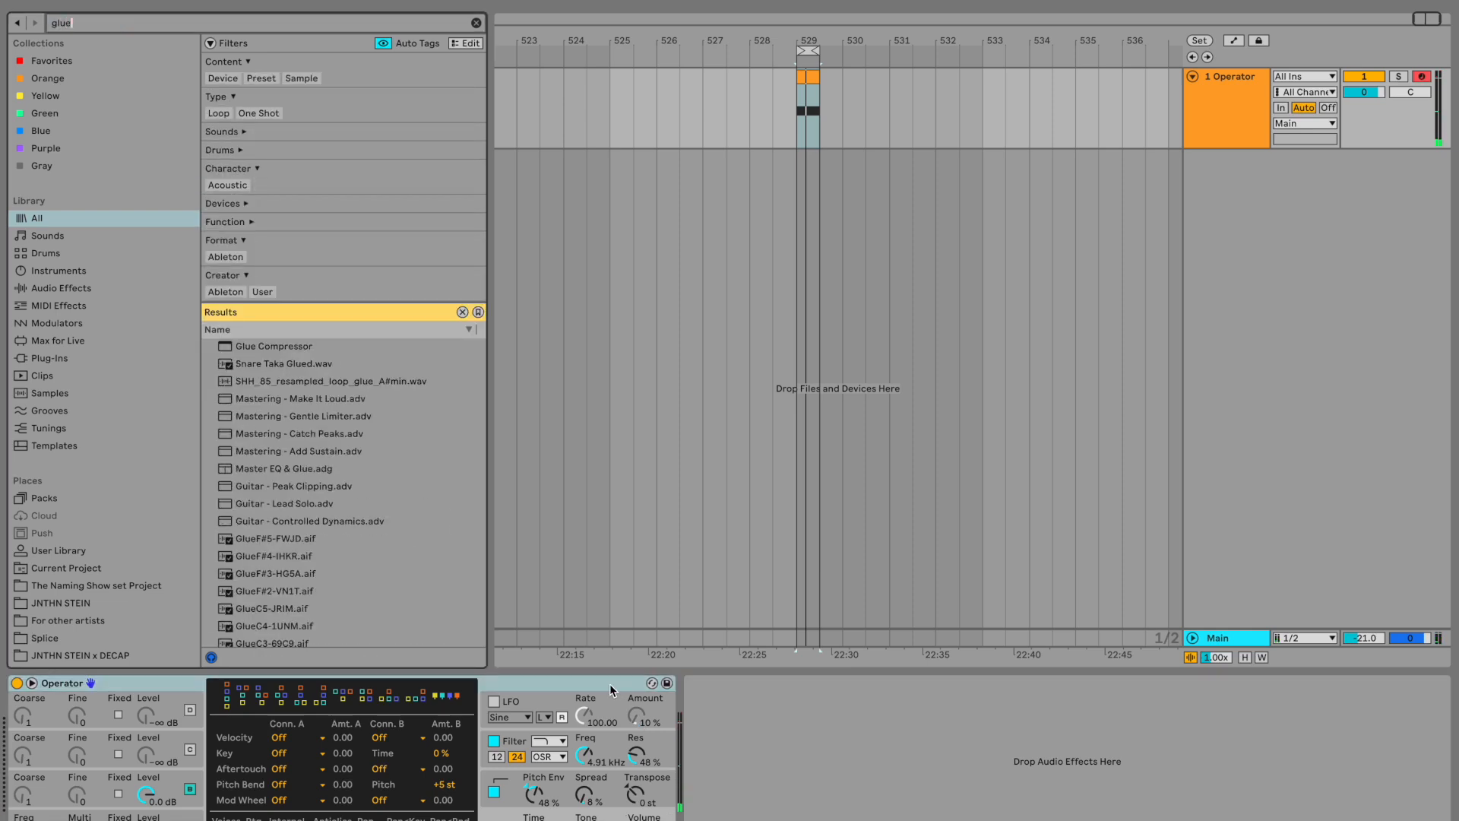
{"action": "key", "text": "Down"}
{"action": "key", "text": "Return"}
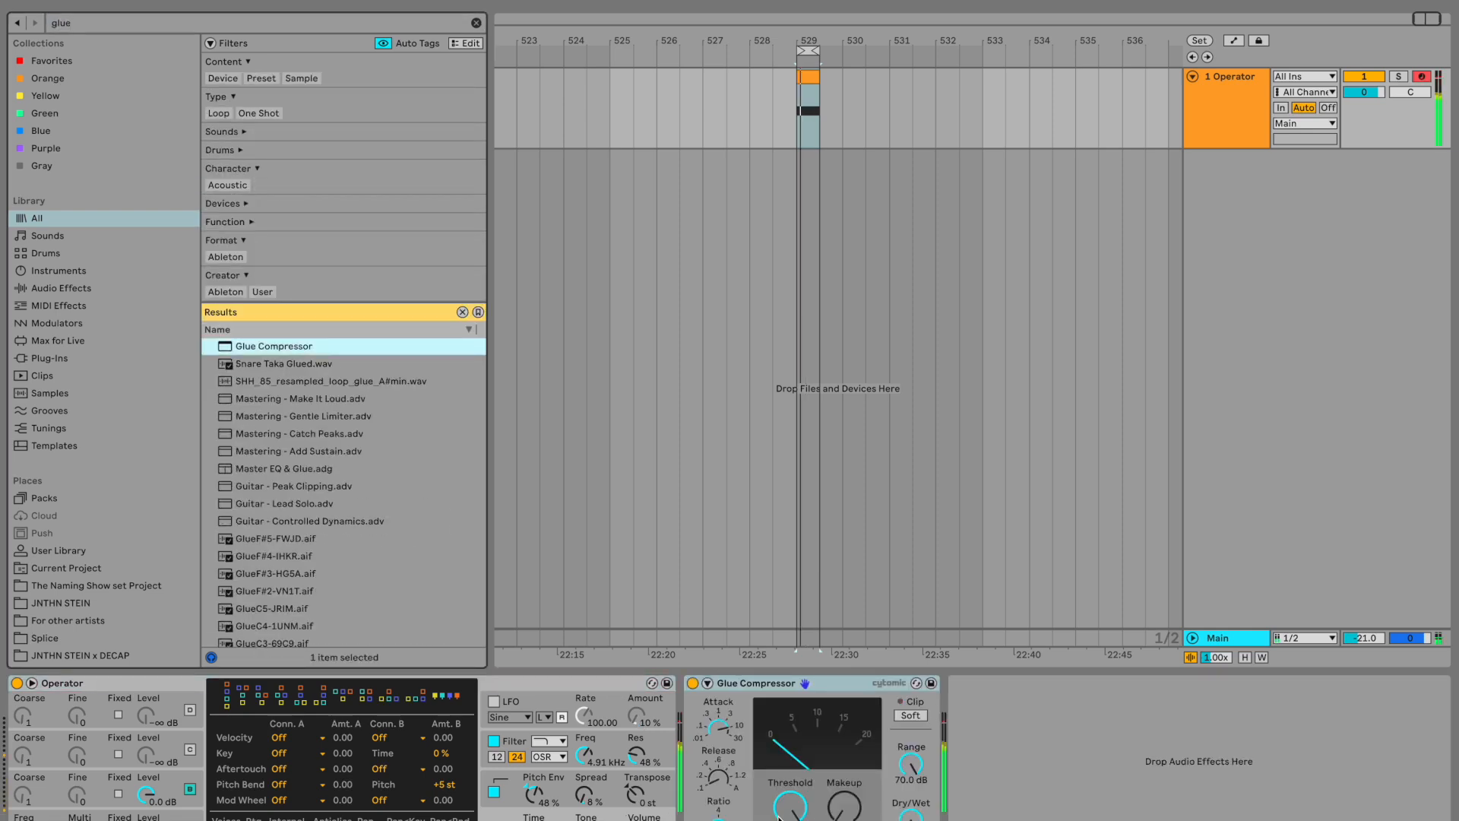
{"action": "left_click", "coordinate": [900, 716]}
{"action": "mouse_move", "coordinate": [839, 805]}
{"action": "left_mouse_down"}
{"action": "mouse_move", "coordinate": [839, 775]}
{"action": "mouse_move", "coordinate": [839, 805]}
{"action": "left_mouse_up"}
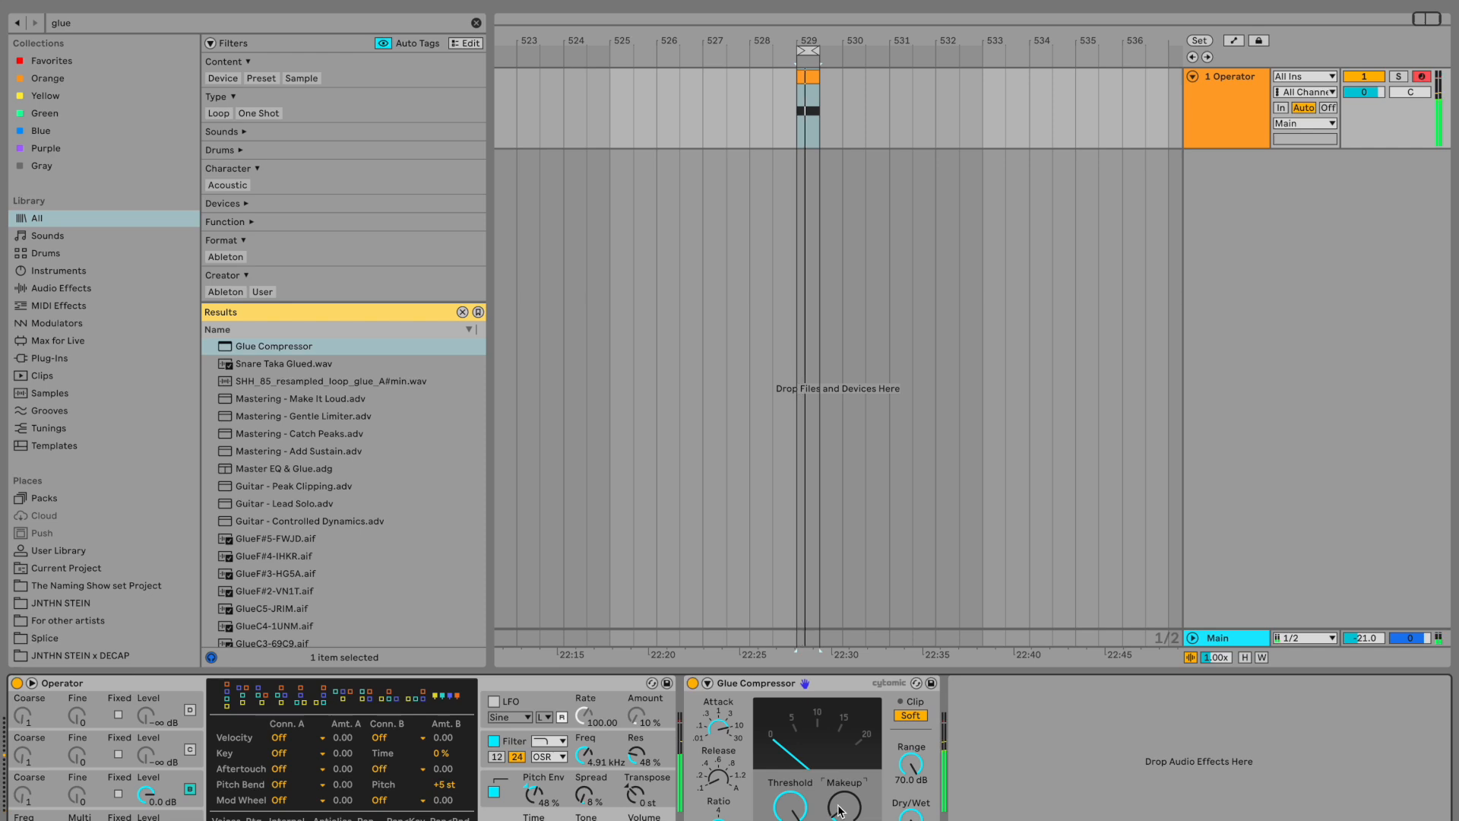
Duplicate the Glue Compressor until five copies with Soft clipping run in series
{"action": "left_click", "coordinate": [821, 684]}
{"action": "key", "text": "super+d"}
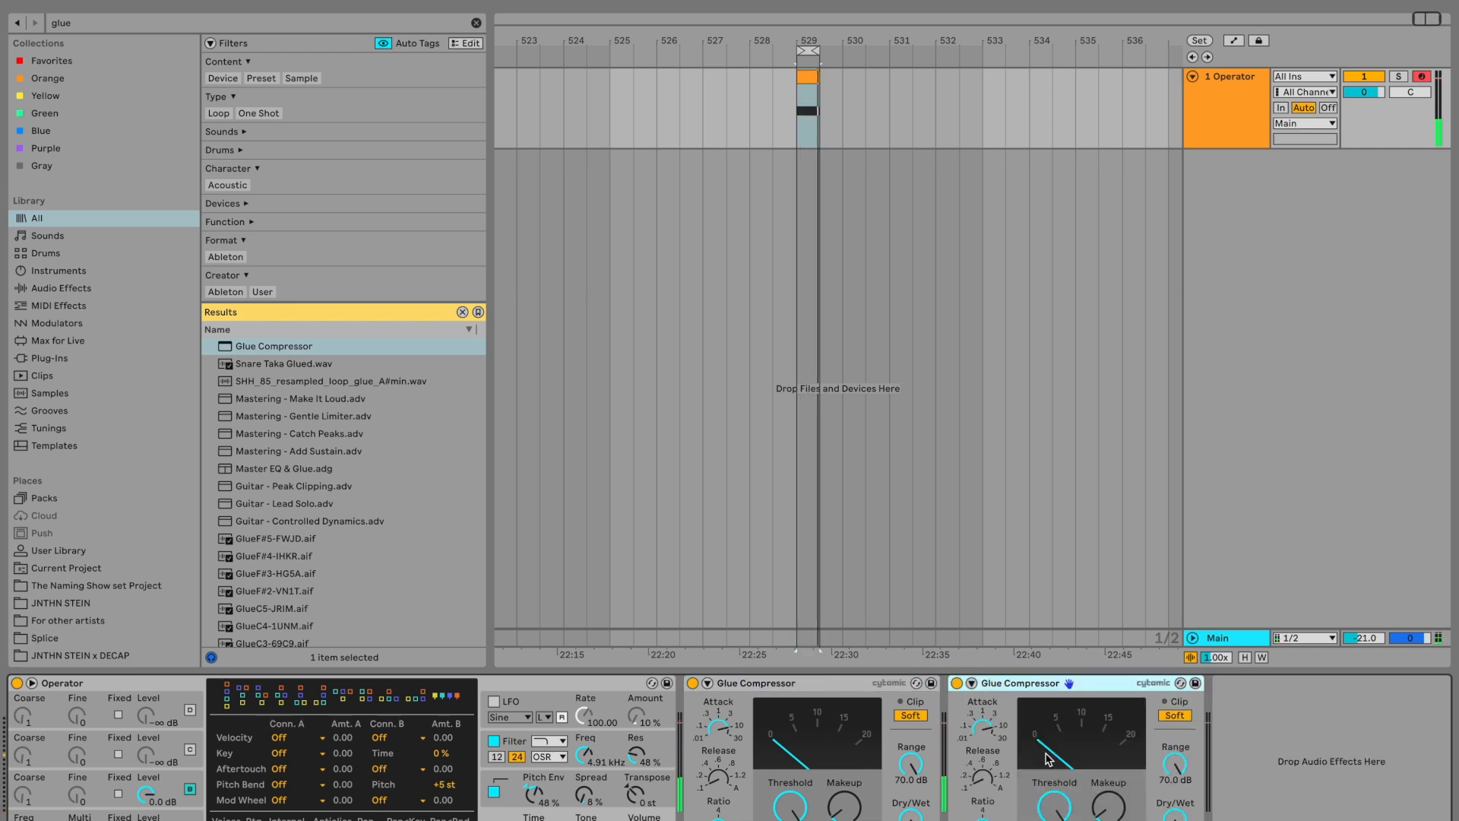
{"action": "key", "text": "super+d"}
{"action": "key", "text": "super+d"}
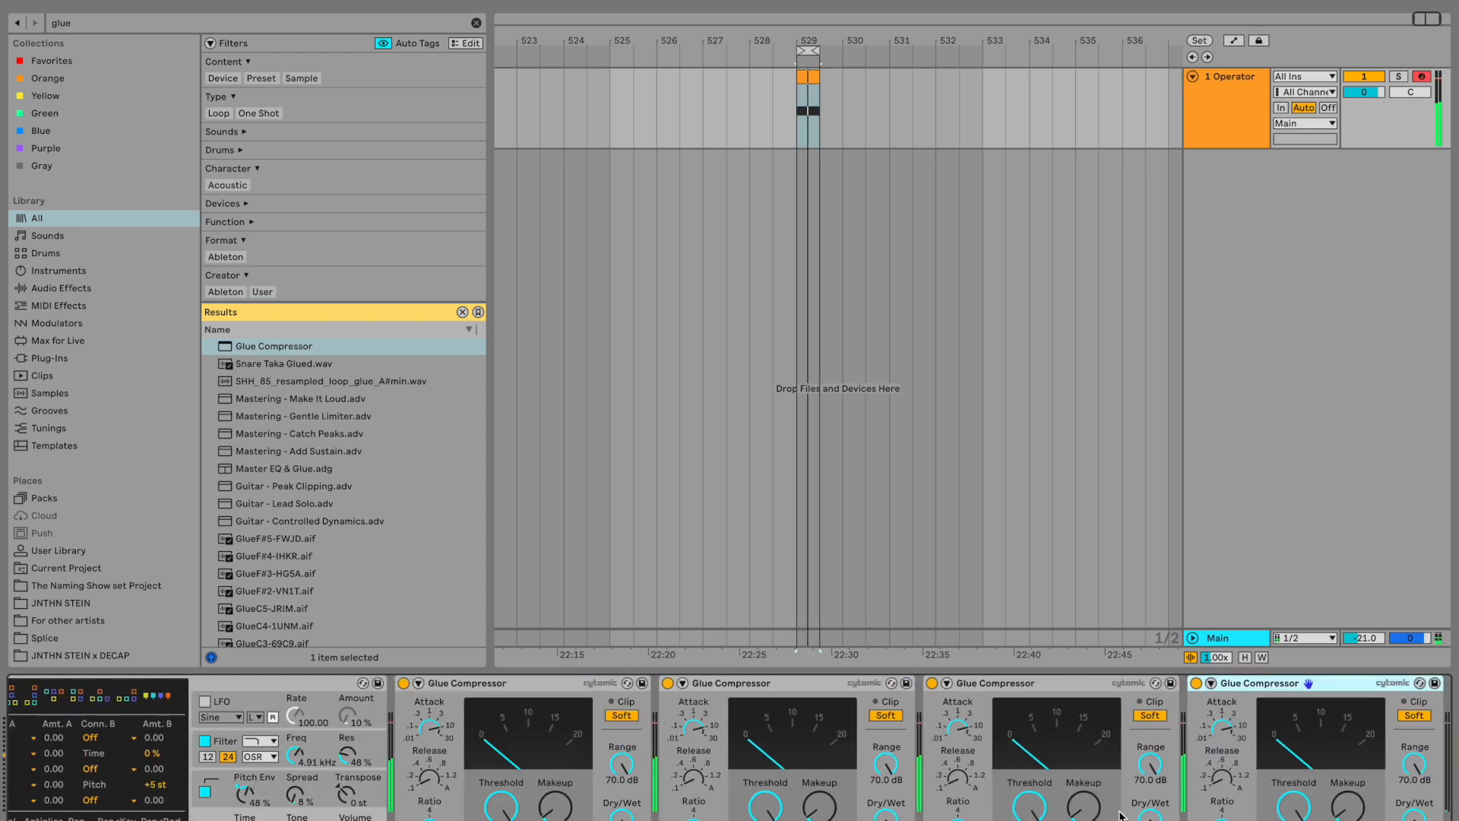
{"action": "key", "text": "super+d"}
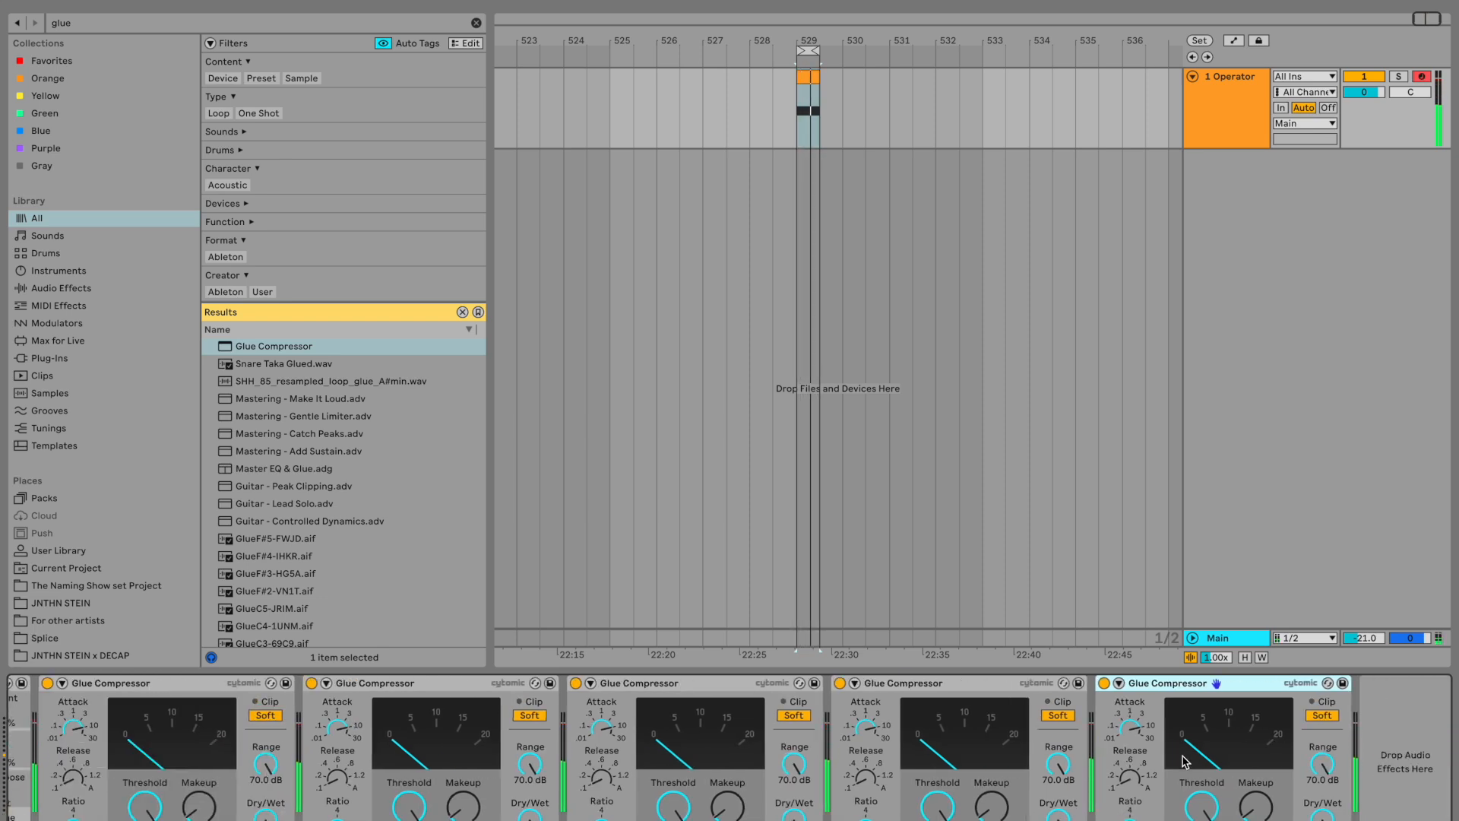
Add an Auto Filter after the last Glue Compressor and set it to band-pass at about 1.04 kHz with 57% resonance
{"action": "key", "text": "super+f"}
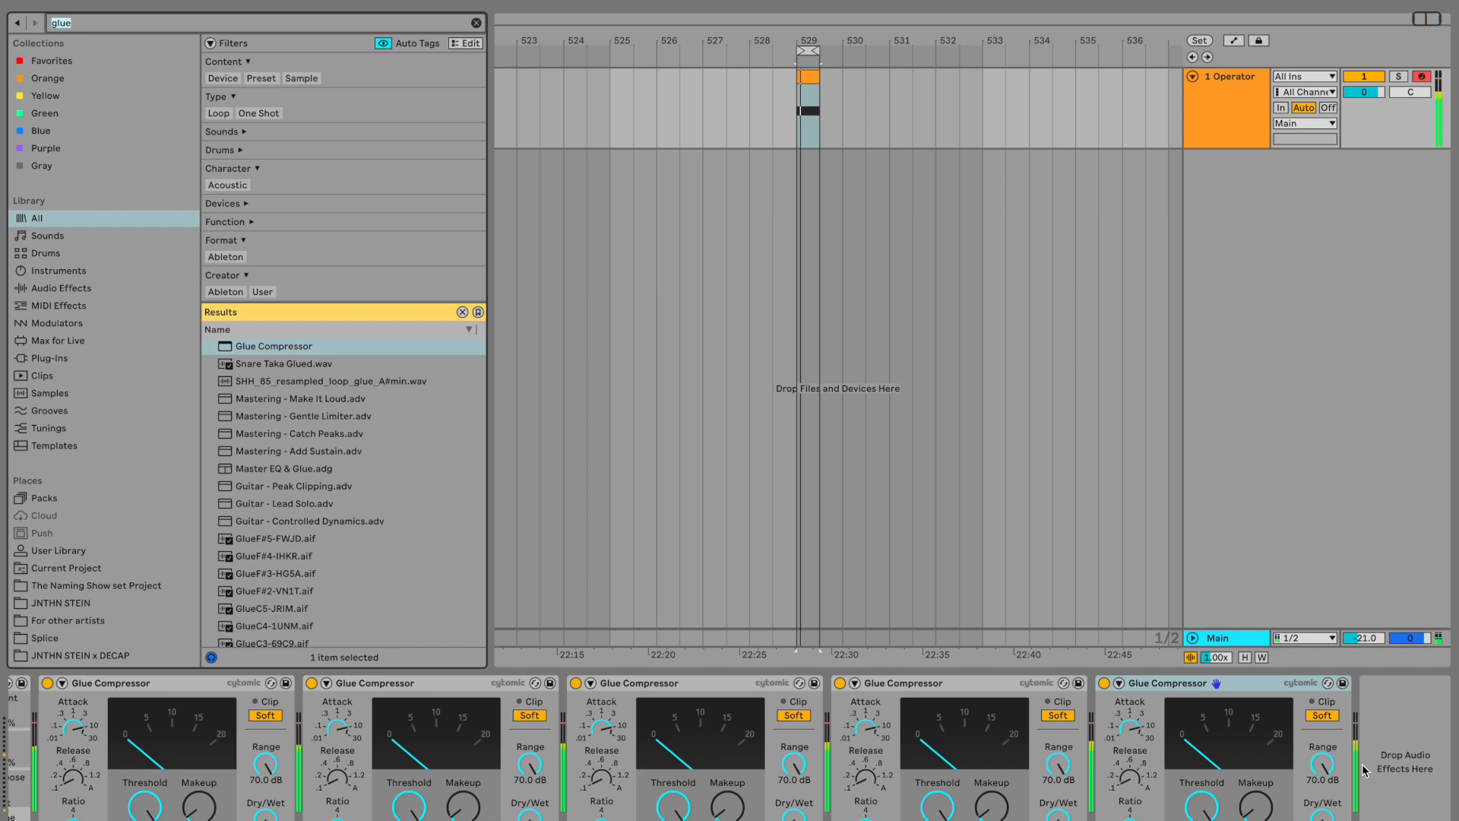
{"action": "type", "text": "auto"}
{"action": "key", "text": "Down"}
{"action": "key", "text": "Down"}
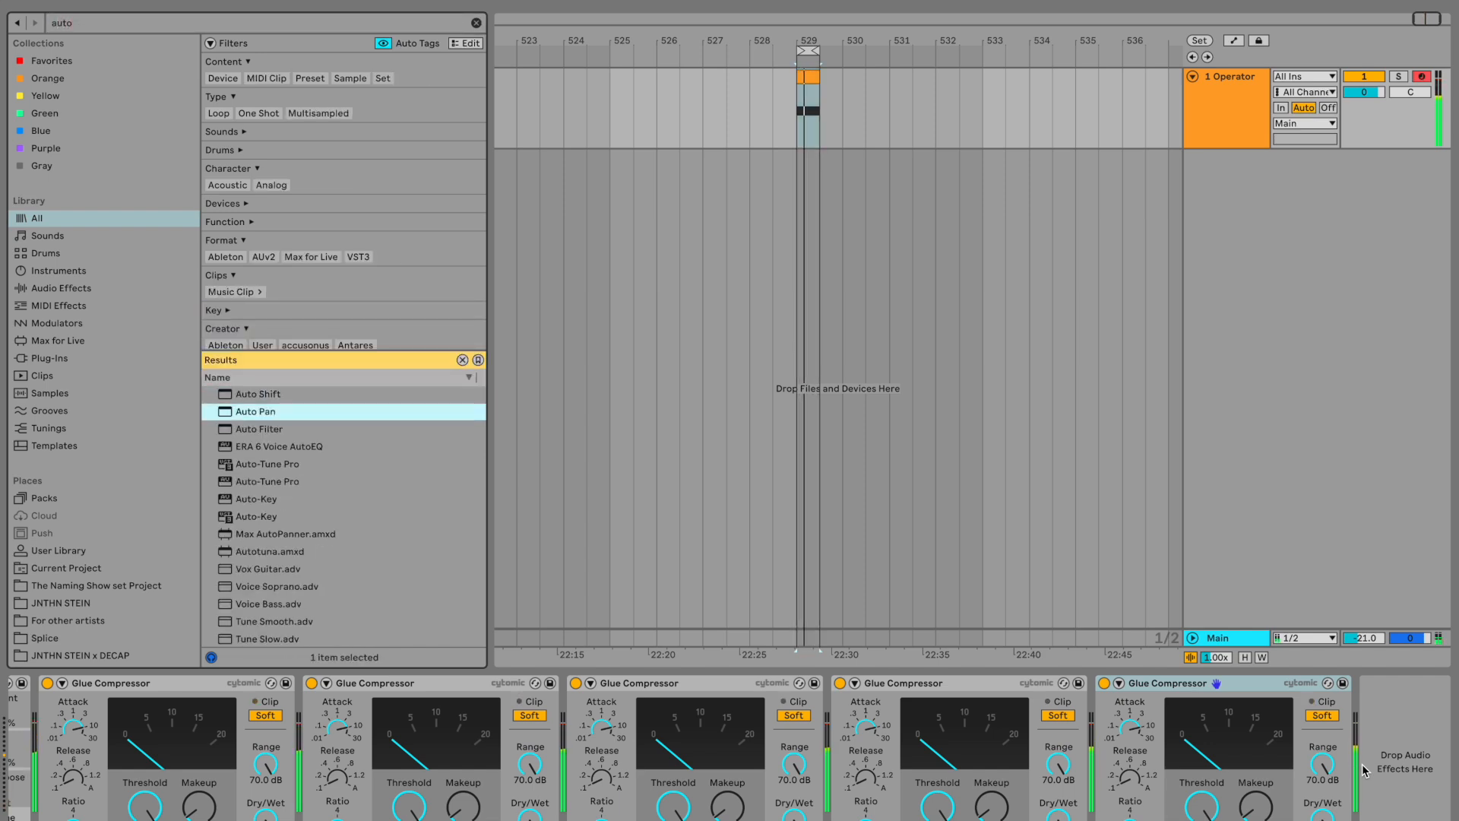
{"action": "key", "text": "Down"}
{"action": "key", "text": "Return"}
{"action": "scroll", "coordinate": [1405, 788], "scroll_direction": "right", "scroll_amount": 3}
{"action": "left_click_drag", "start_coordinate": [1203, 778], "coordinate": [1145, 747]}
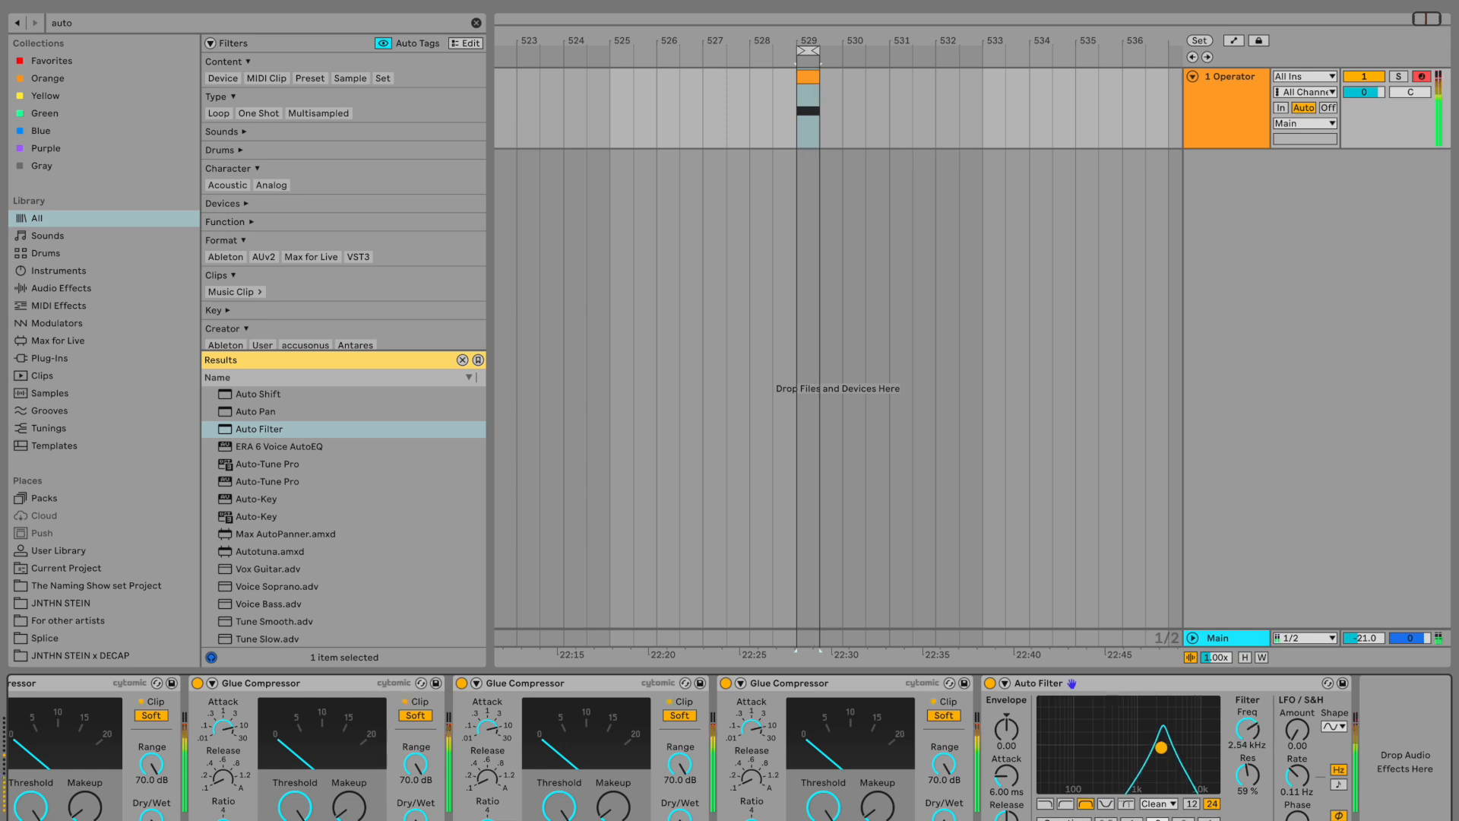
Move the Auto Filter directly after Operator and retune it to about 1.44 kHz with 44% resonance
{"action": "scroll", "coordinate": [1287, 693], "scroll_direction": "up", "scroll_amount": 5}
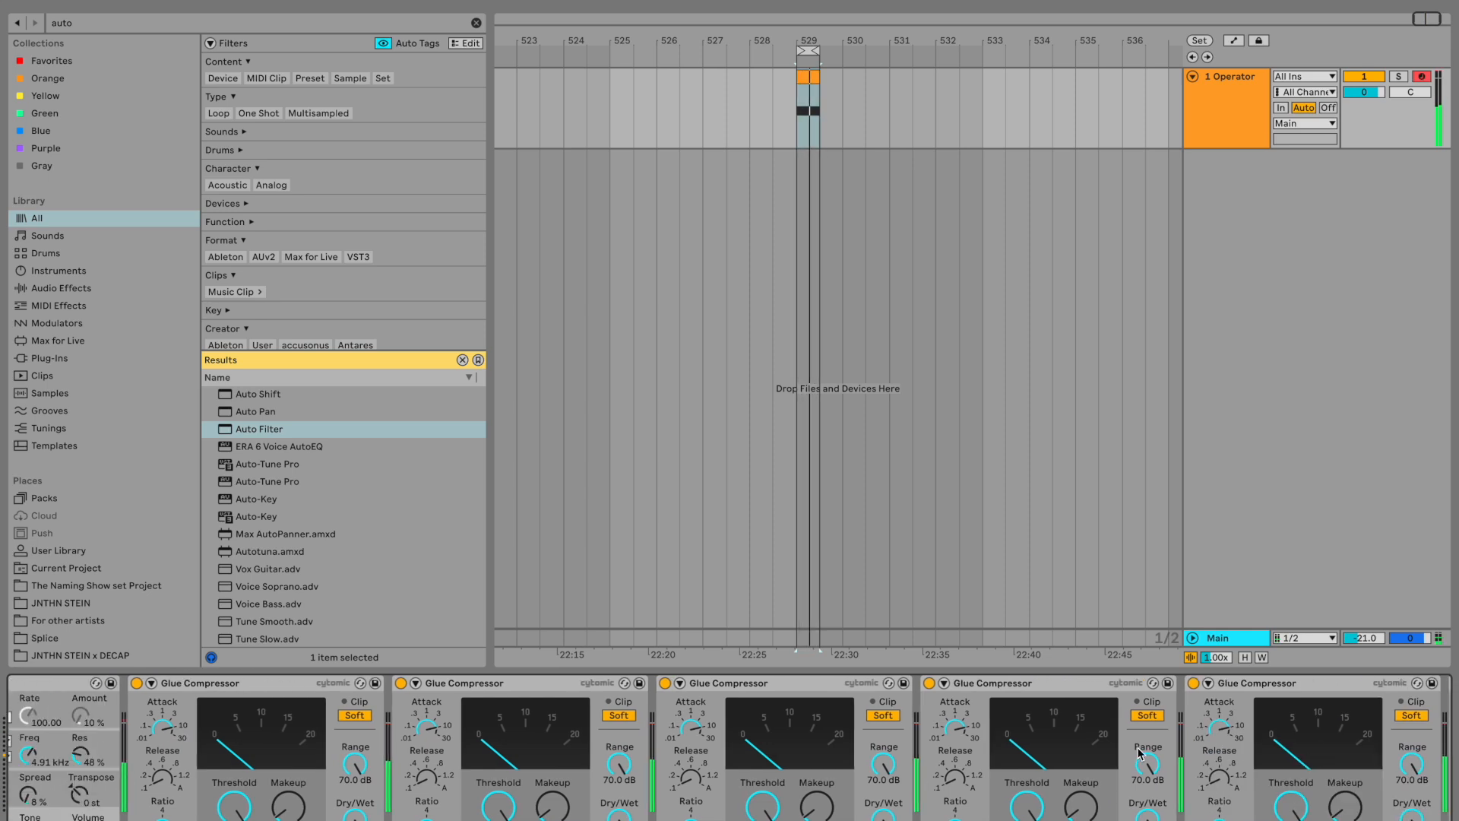
{"action": "left_click_drag", "start_coordinate": [1339, 686], "coordinate": [250, 764]}
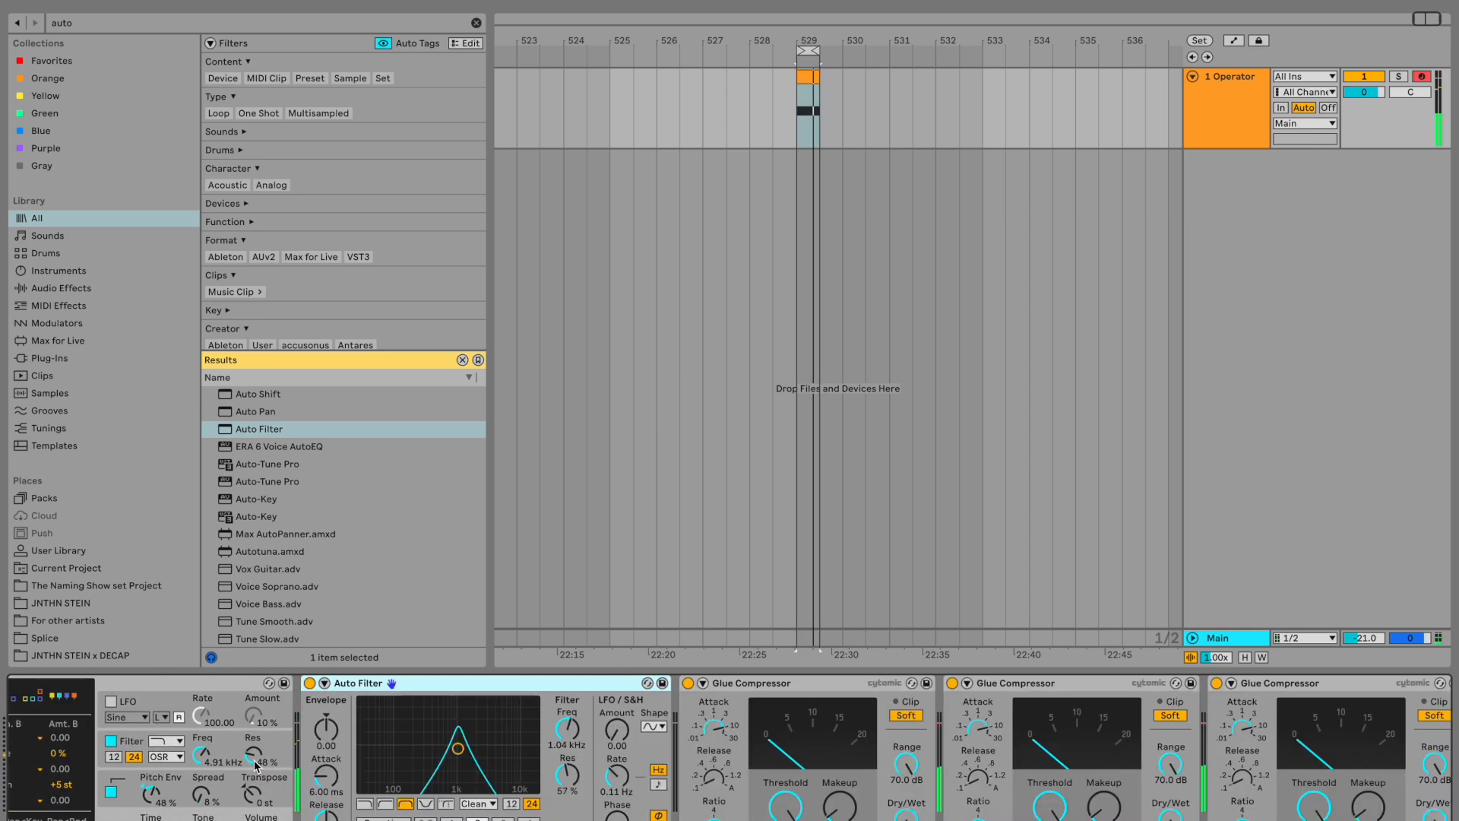
{"action": "left_click_drag", "start_coordinate": [459, 755], "coordinate": [471, 752]}
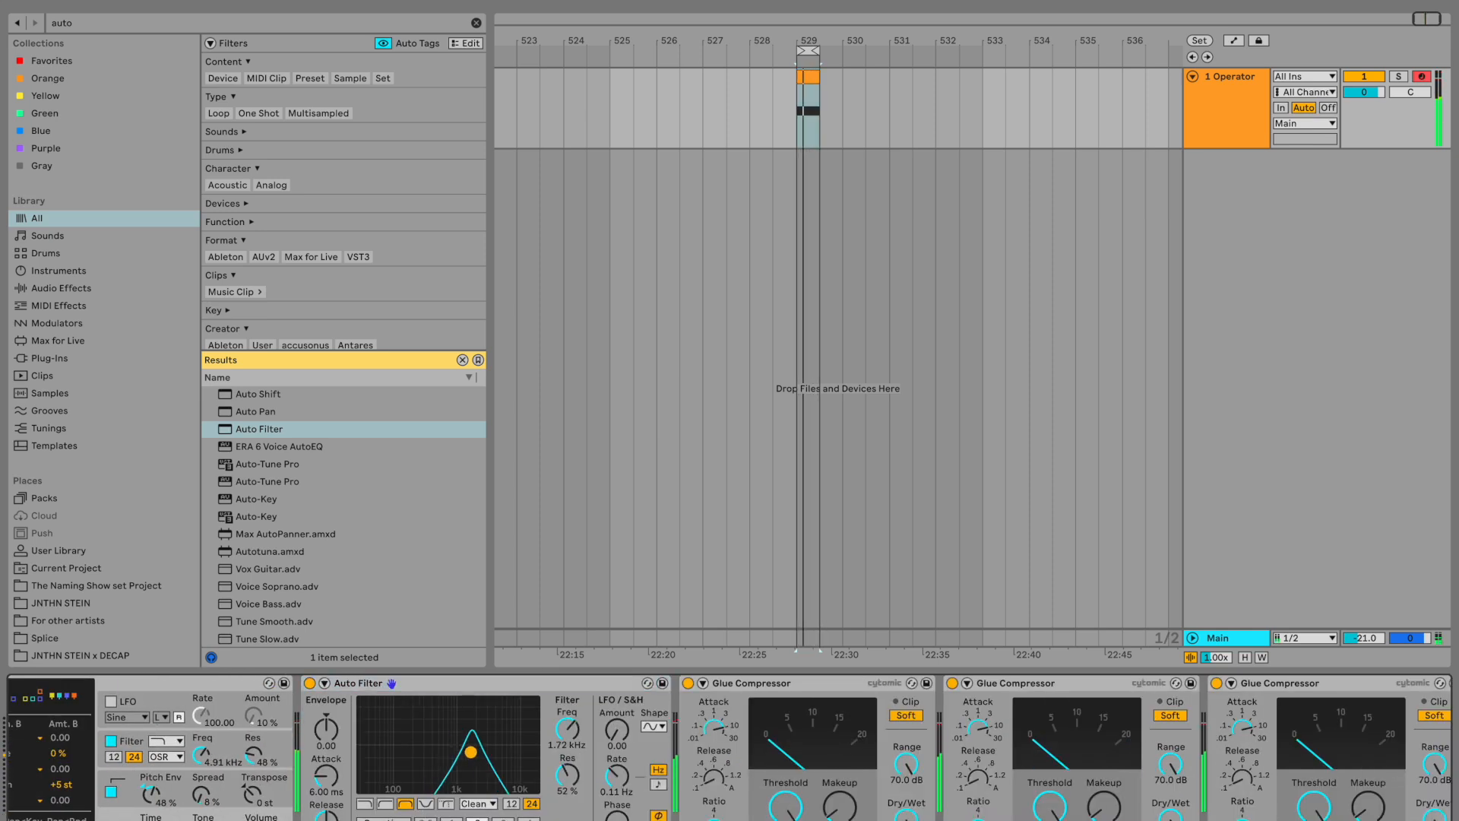
{"action": "left_click", "coordinate": [435, 691]}
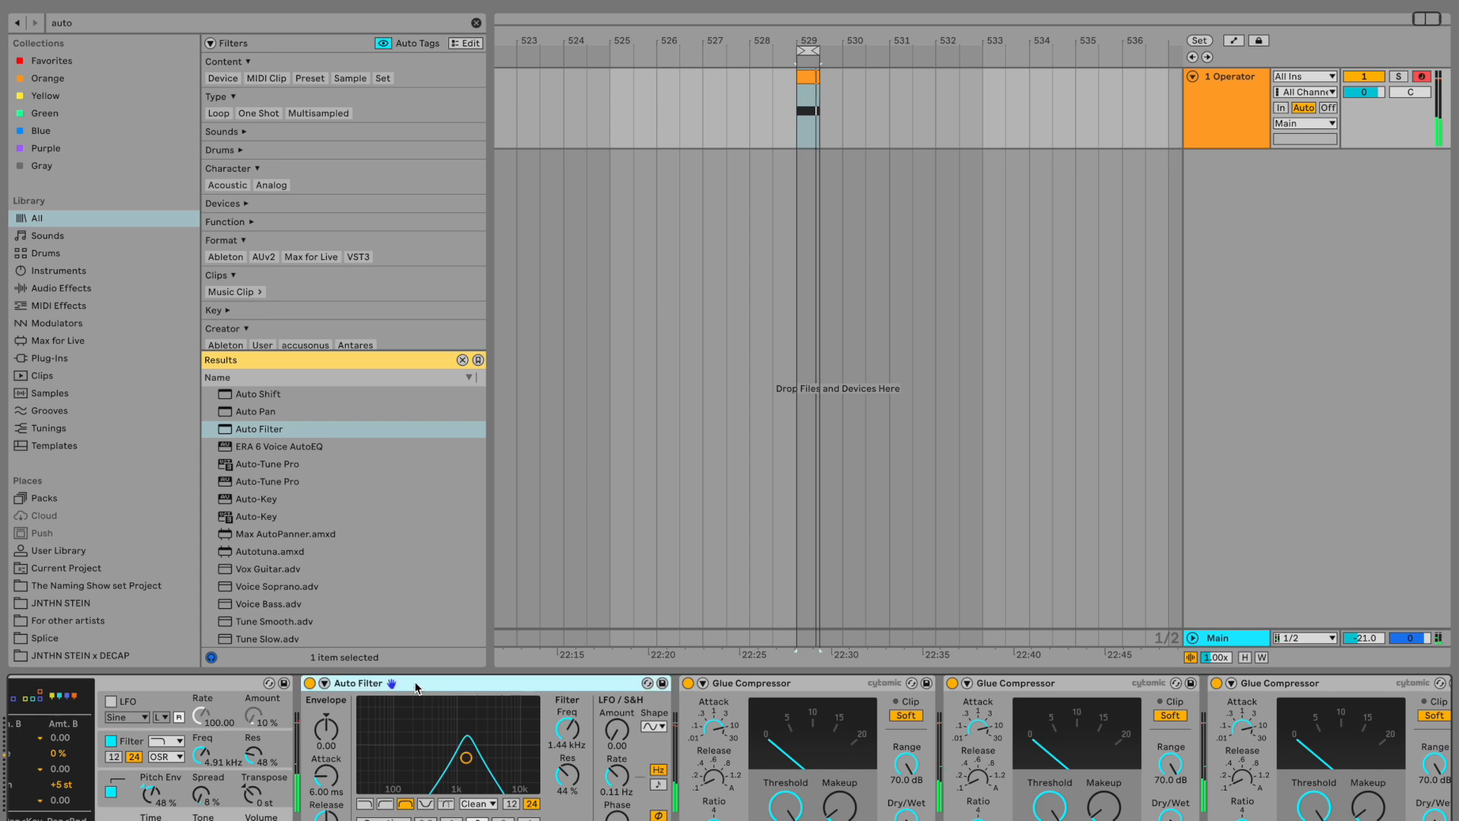
Turn off the Auto Filter and add an EQ Eight at the end of the device chain
{"action": "left_click", "coordinate": [310, 682]}
{"action": "key", "text": "ctrl+f"}
{"action": "type", "text": "eq"}
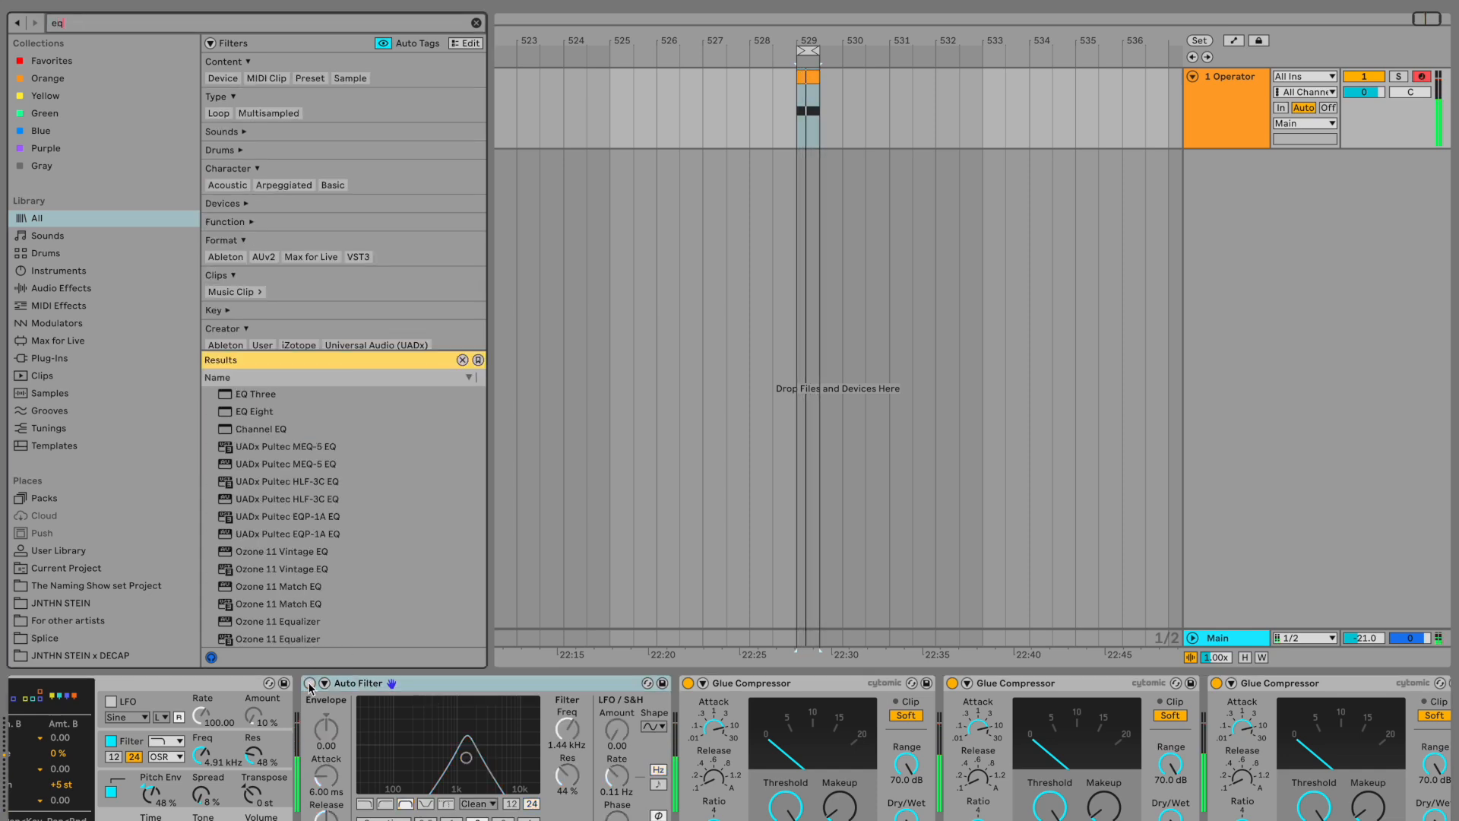
{"action": "left_click", "coordinate": [231, 413]}
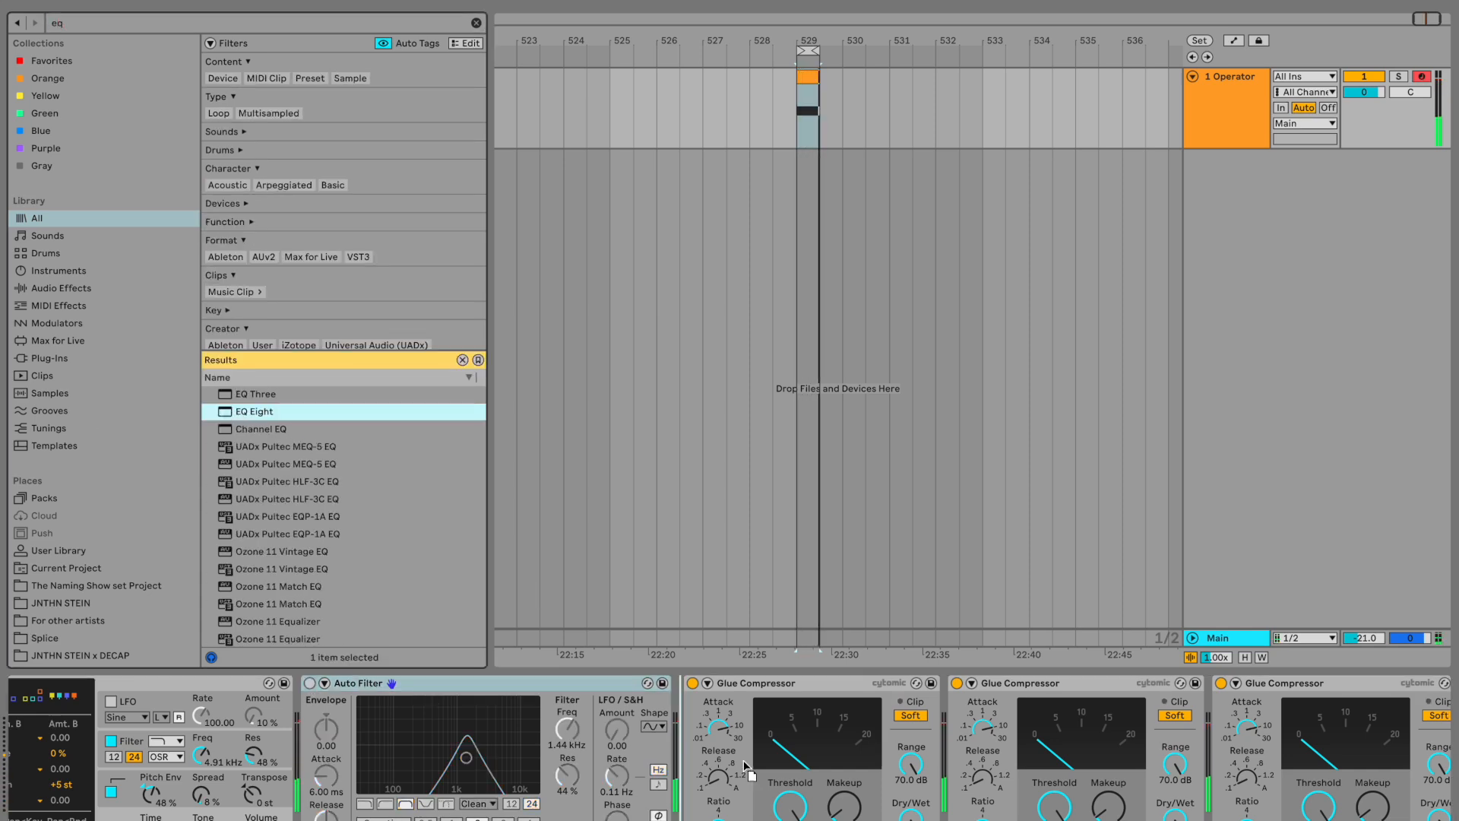
{"action": "left_click_drag", "start_coordinate": [1457, 768], "coordinate": [1365, 779]}
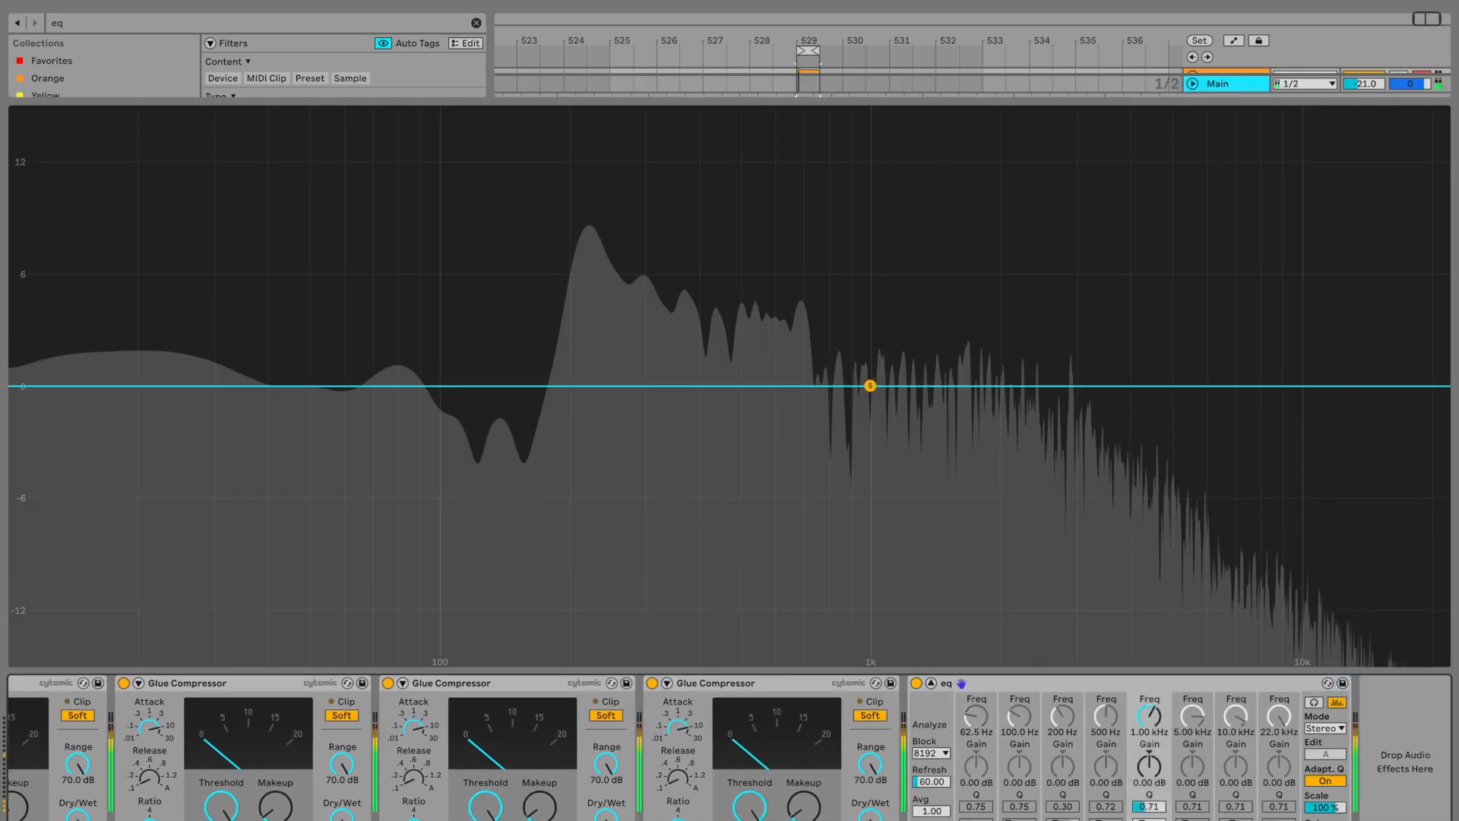
Boost EQ band 5 by 13.7 dB at 2.05 kHz and enable band 8 as a low-pass at 4.93 kHz
{"action": "left_click_drag", "start_coordinate": [870, 386], "coordinate": [1004, 135]}
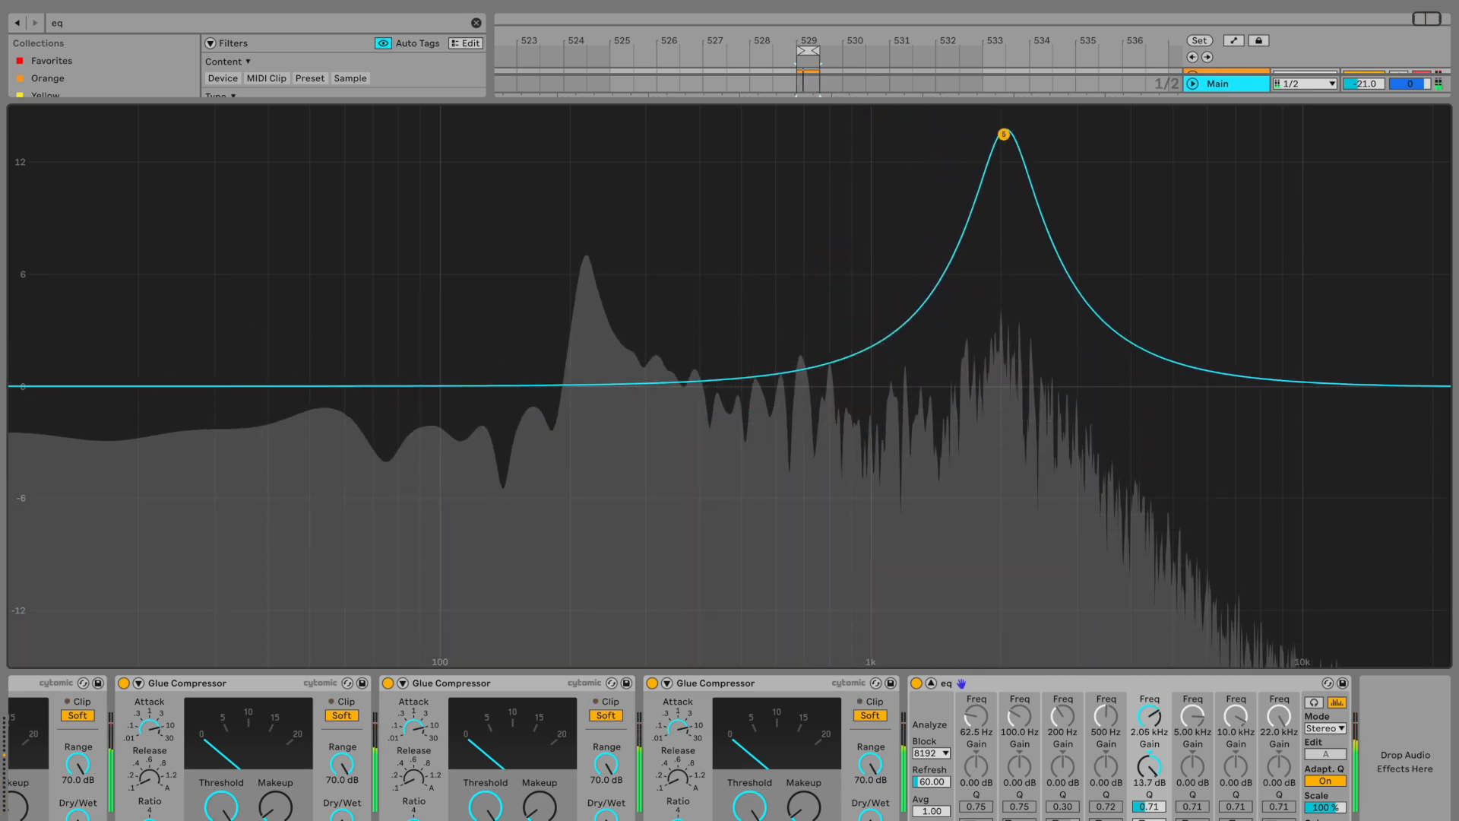
{"action": "left_click", "coordinate": [1278, 820]}
{"action": "left_click_drag", "start_coordinate": [1444, 453], "coordinate": [1167, 439]}
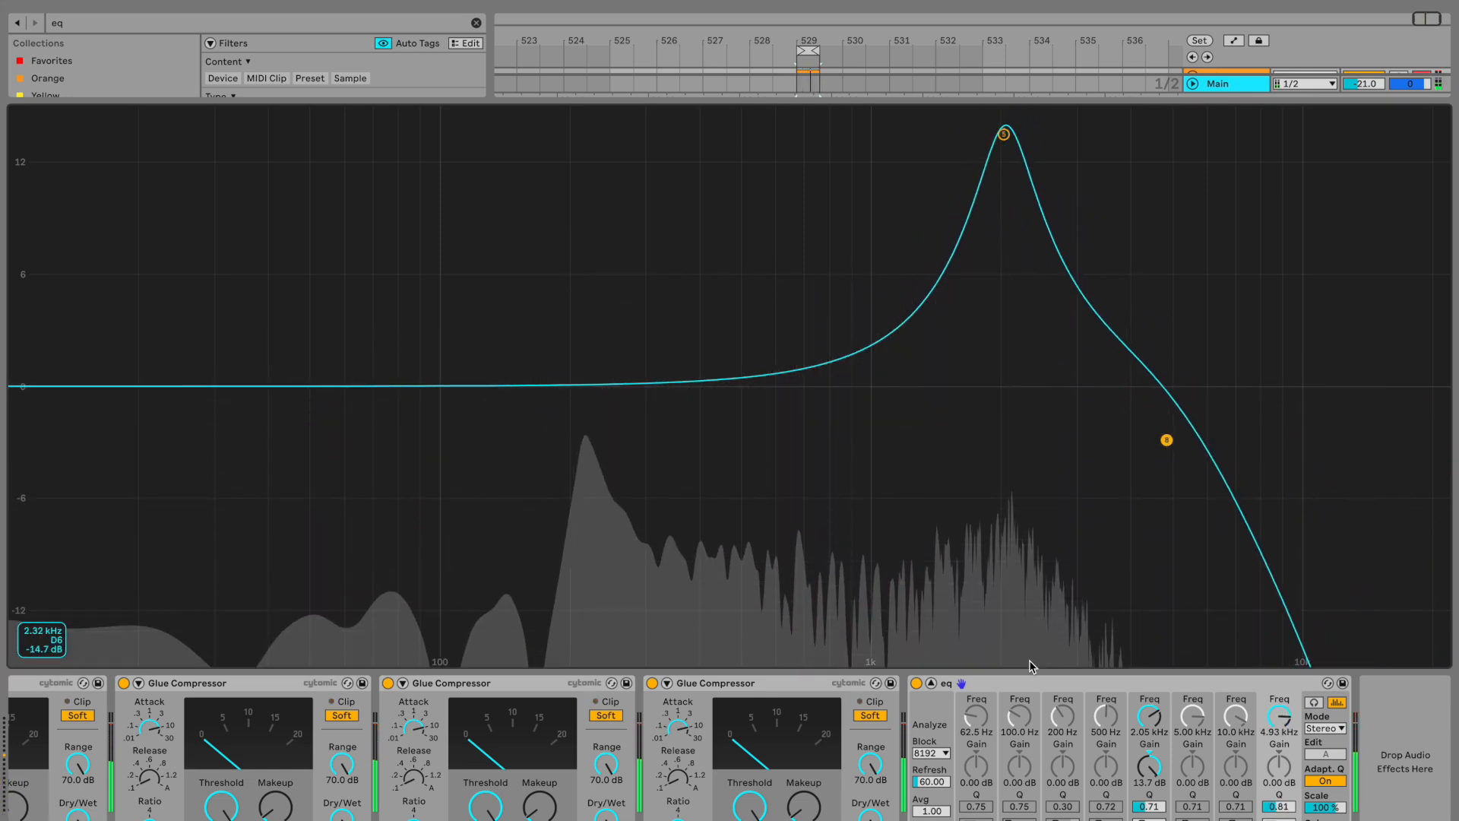
Raise Operator's low-pass filter frequency to 18.5 kHz
{"action": "scroll", "coordinate": [487, 775], "scroll_direction": "left", "scroll_amount": 8}
{"action": "left_click", "coordinate": [487, 774]}
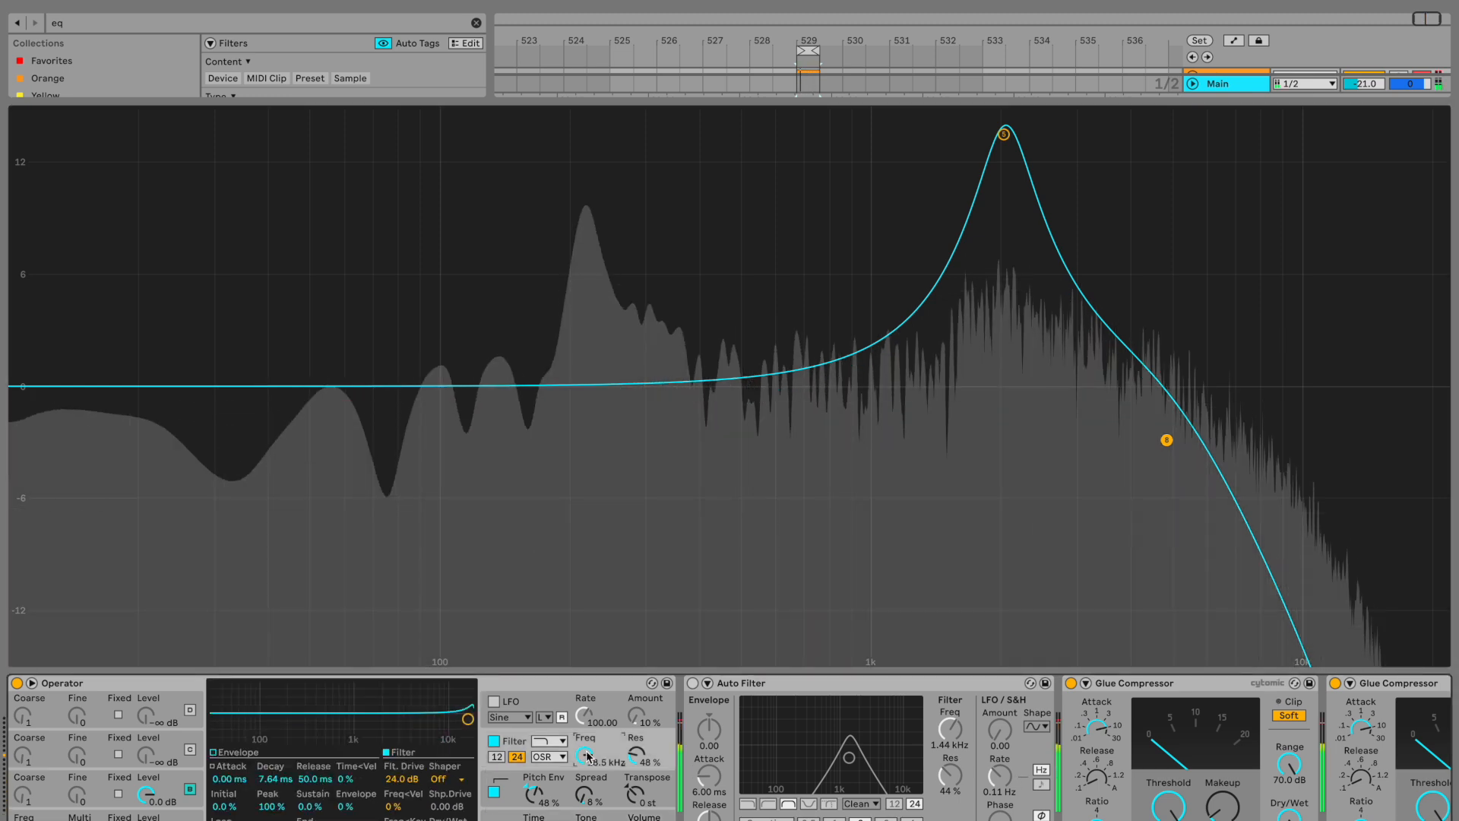
Lower the EQ's low-pass band to 3.19 kHz and shift the band 5 boost to 10.7 dB at 1.75 kHz
{"action": "scroll", "coordinate": [487, 774], "scroll_direction": "right", "scroll_amount": 10}
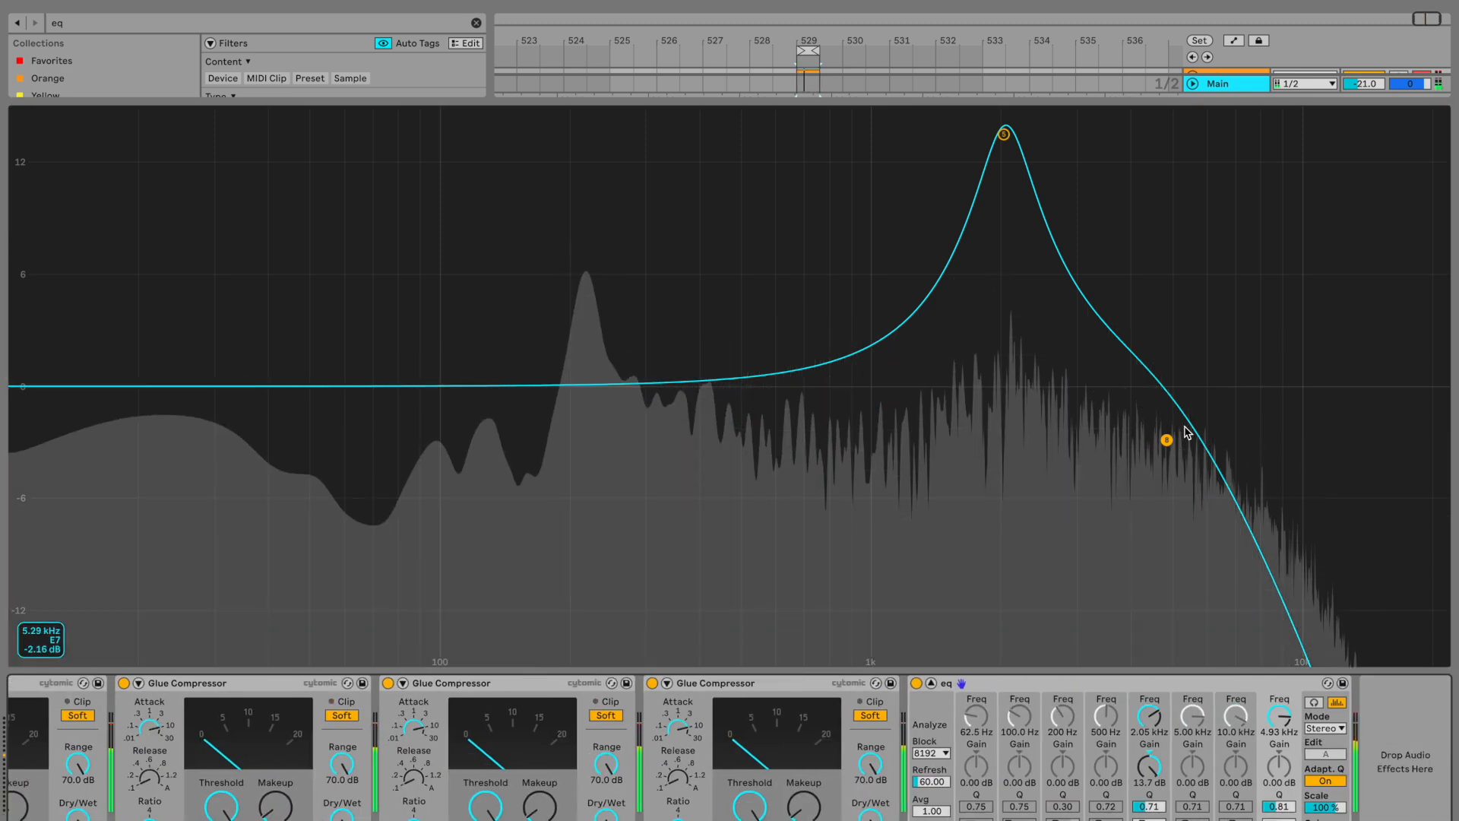
{"action": "left_click_drag", "start_coordinate": [1166, 440], "coordinate": [1085, 448]}
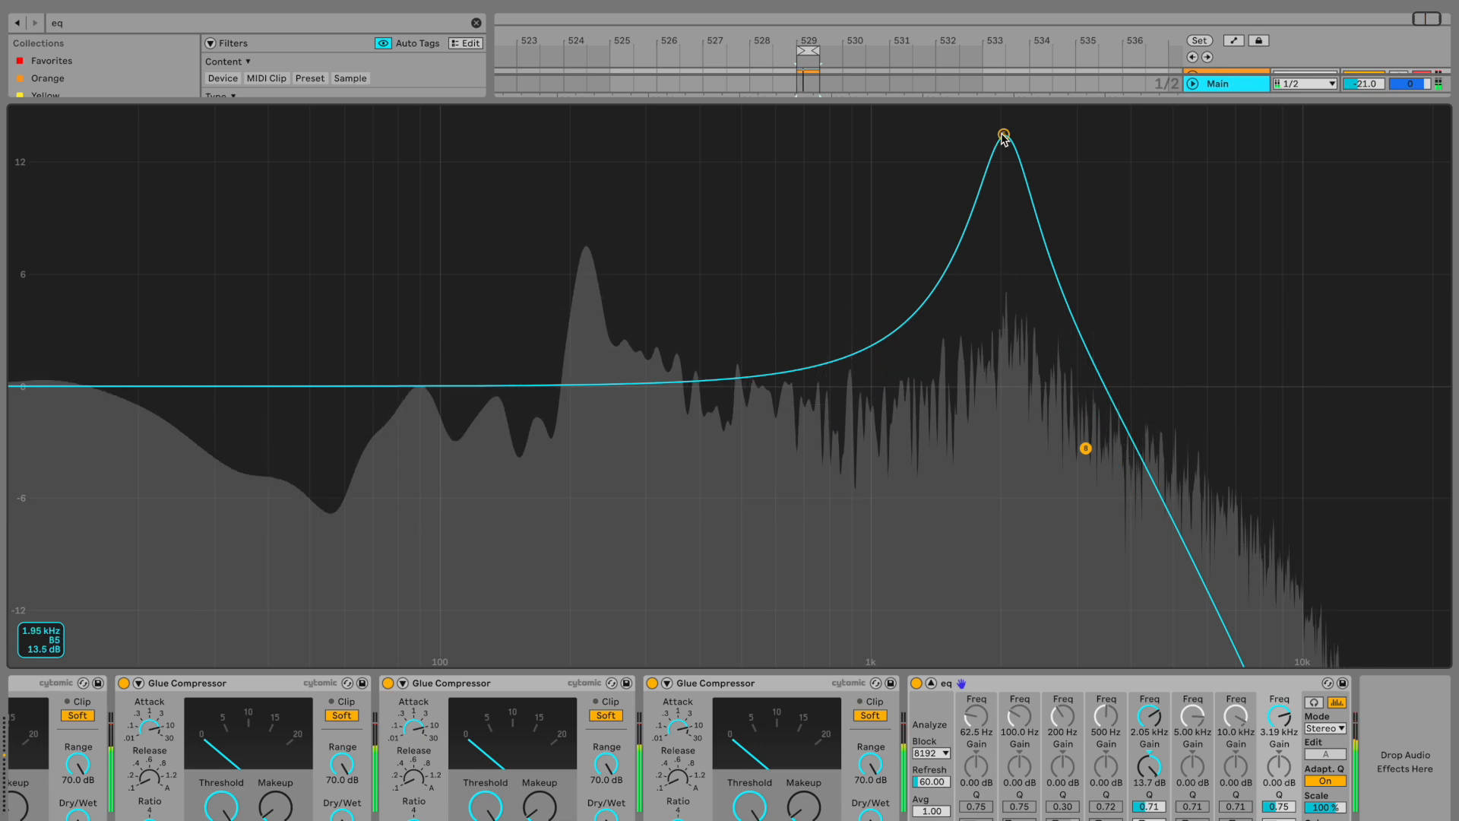
{"action": "left_click_drag", "start_coordinate": [1004, 134], "coordinate": [974, 189]}
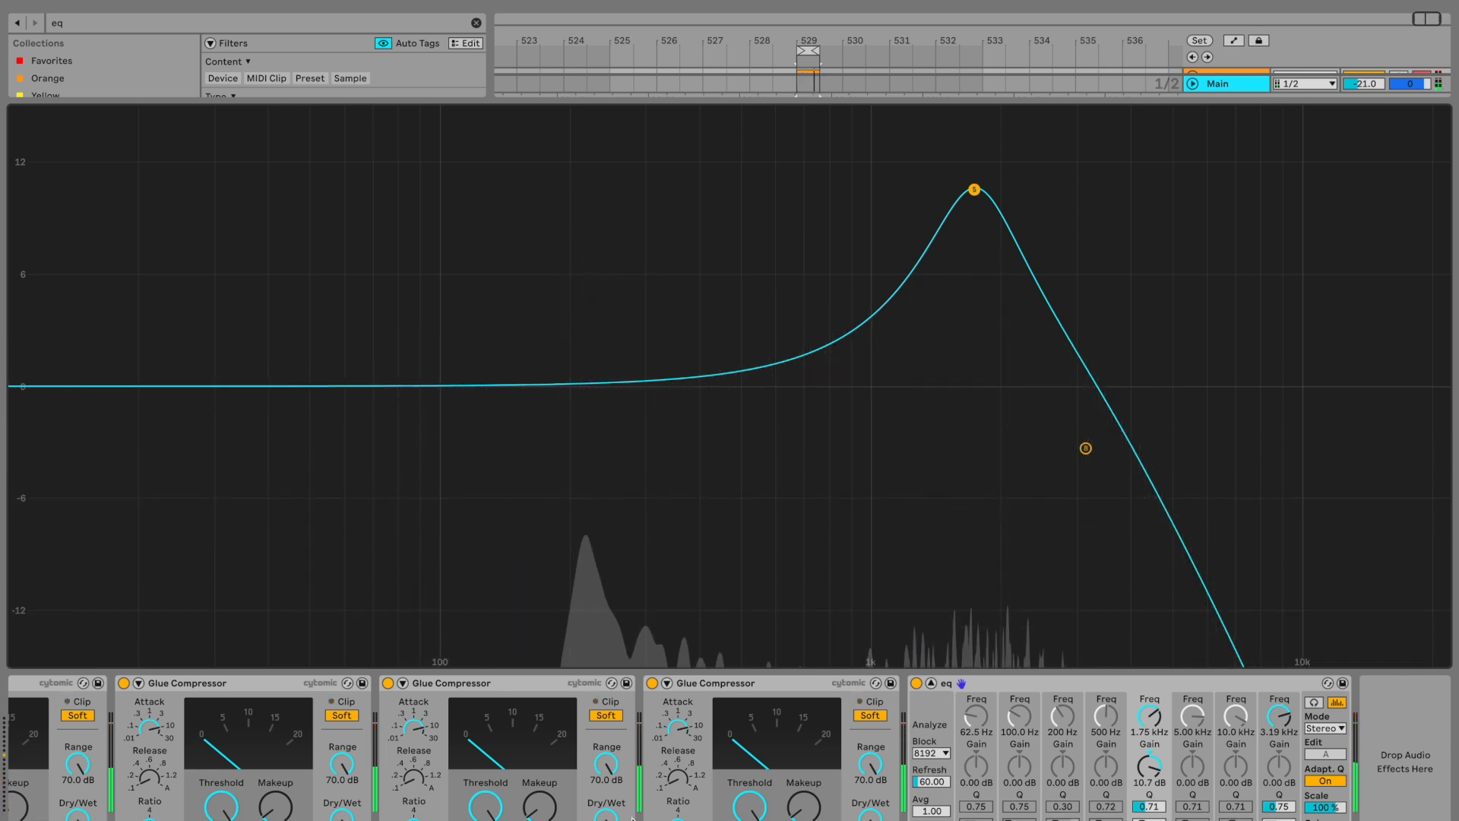
Check the envelopes of oscillator A and the noise oscillator in Operator, and raise the pitch envelope amount to 100%
{"action": "left_click_drag", "start_coordinate": [632, 818], "coordinate": [198, 817]}
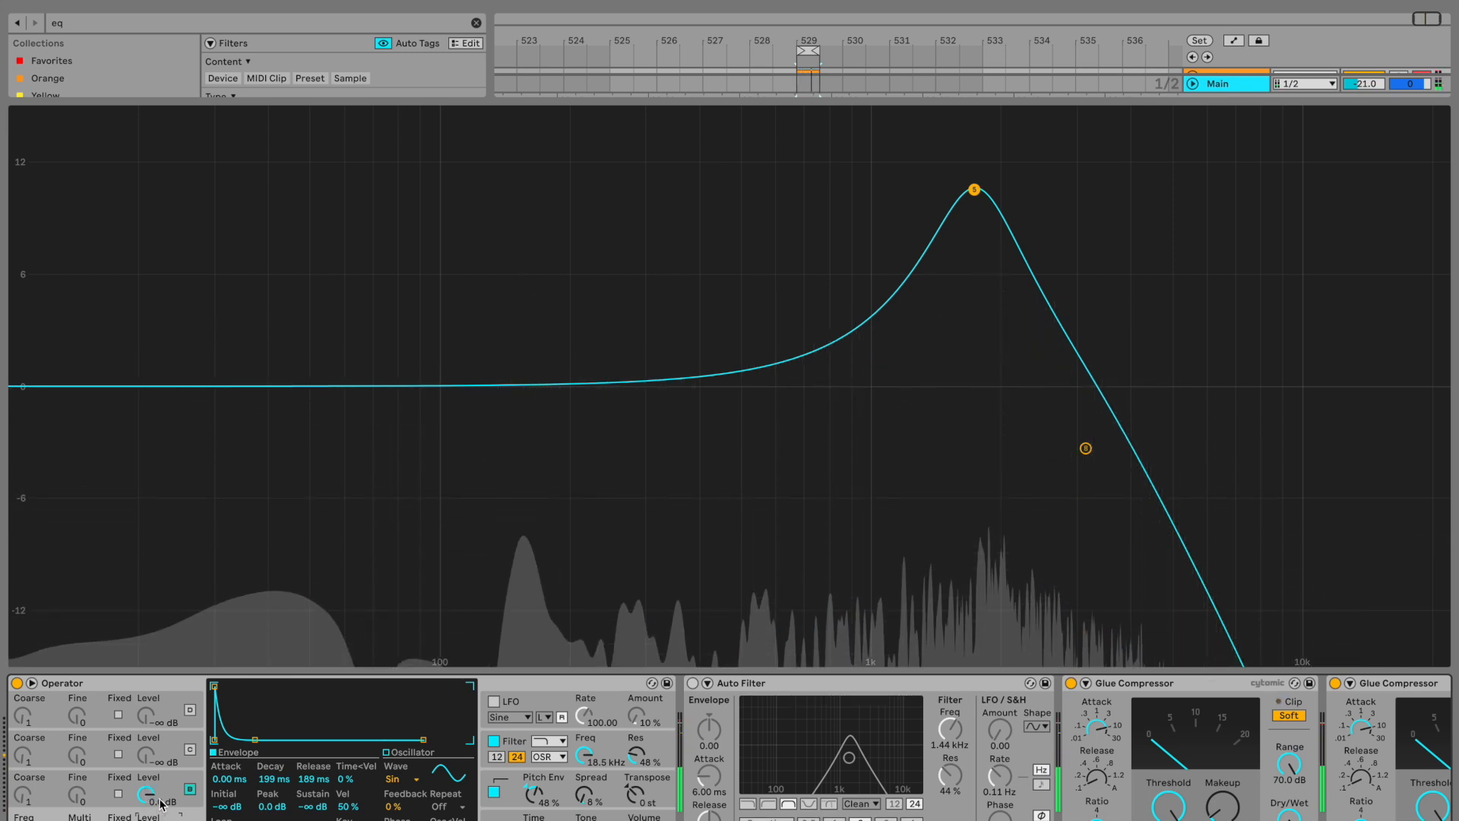
{"action": "left_click", "coordinate": [192, 779]}
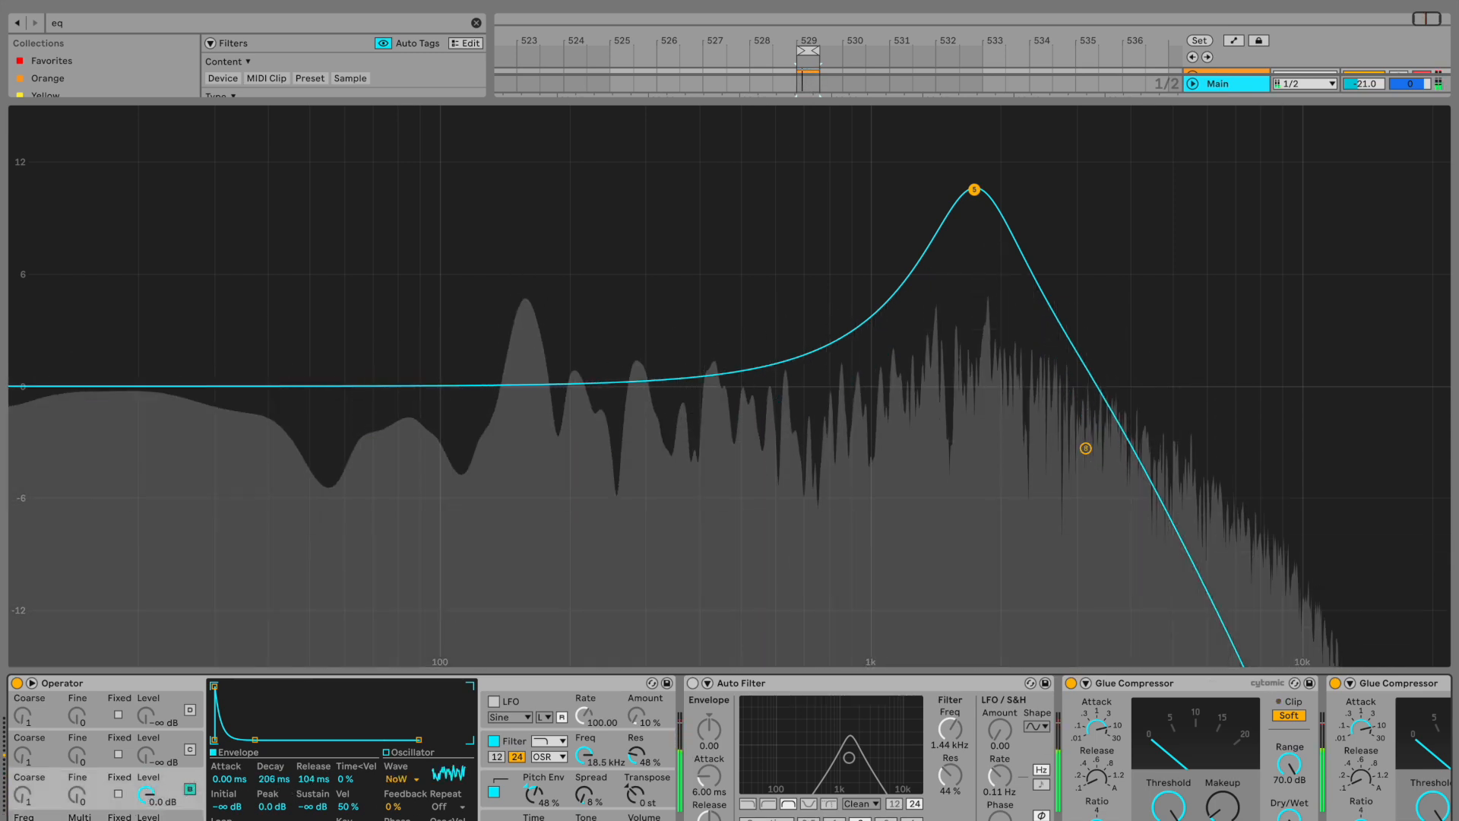
{"action": "left_click", "coordinate": [538, 818]}
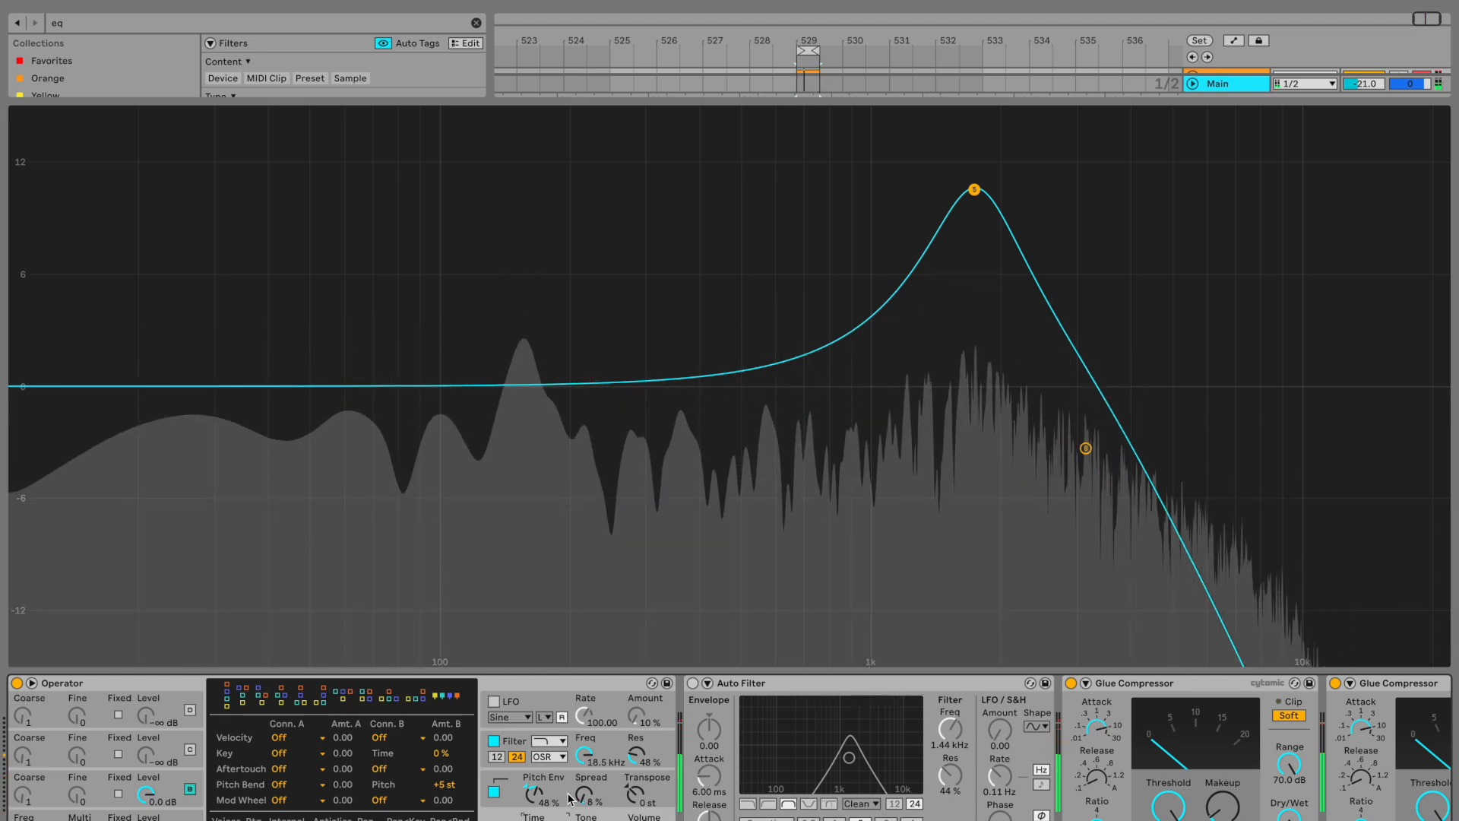
{"action": "left_click", "coordinate": [541, 799]}
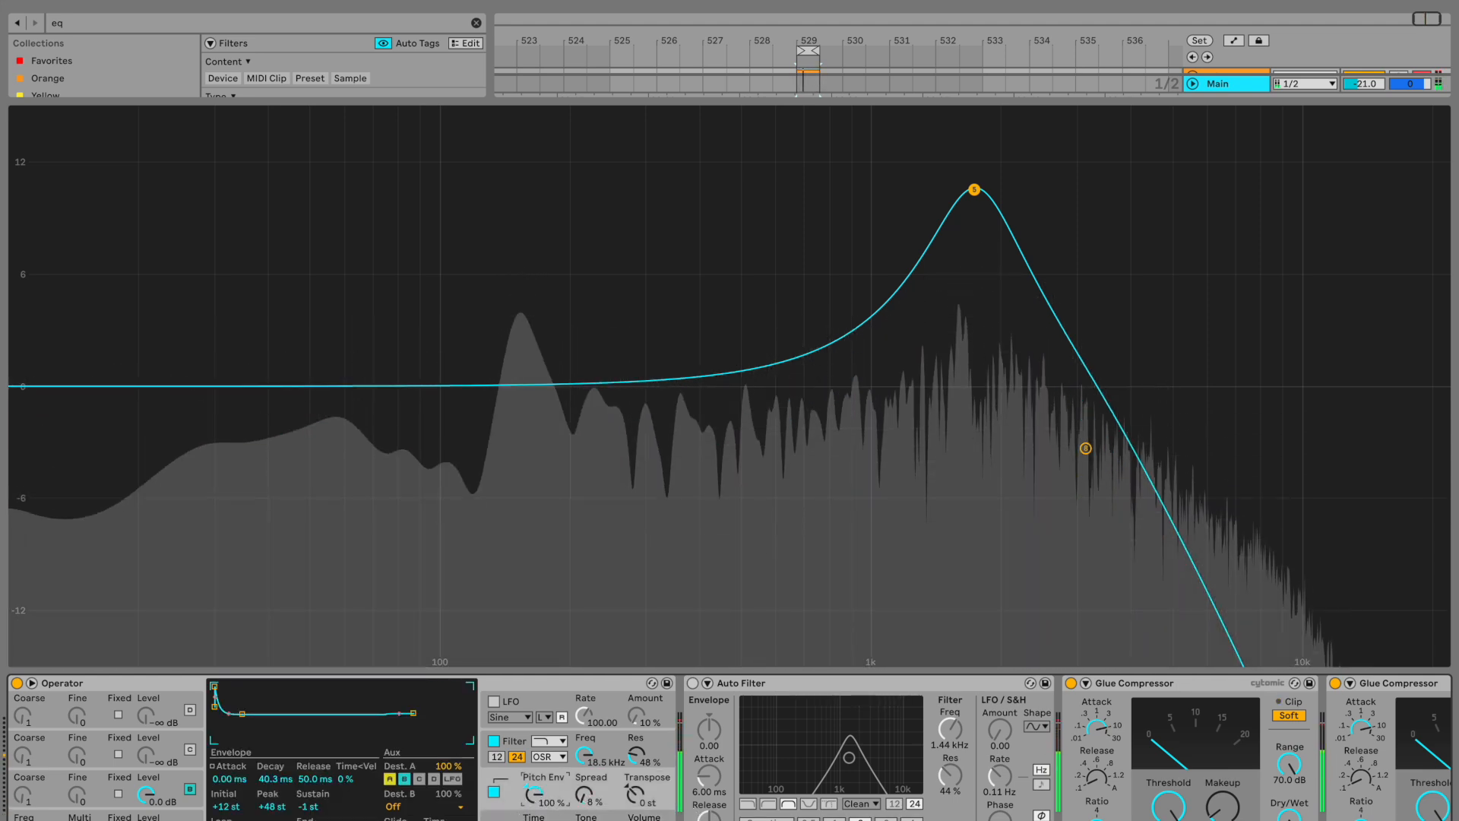
Try lowering Operator's low-pass filter frequency to 6.34 kHz and resetting the filter drive to 0 dB
{"action": "left_click", "coordinate": [537, 816]}
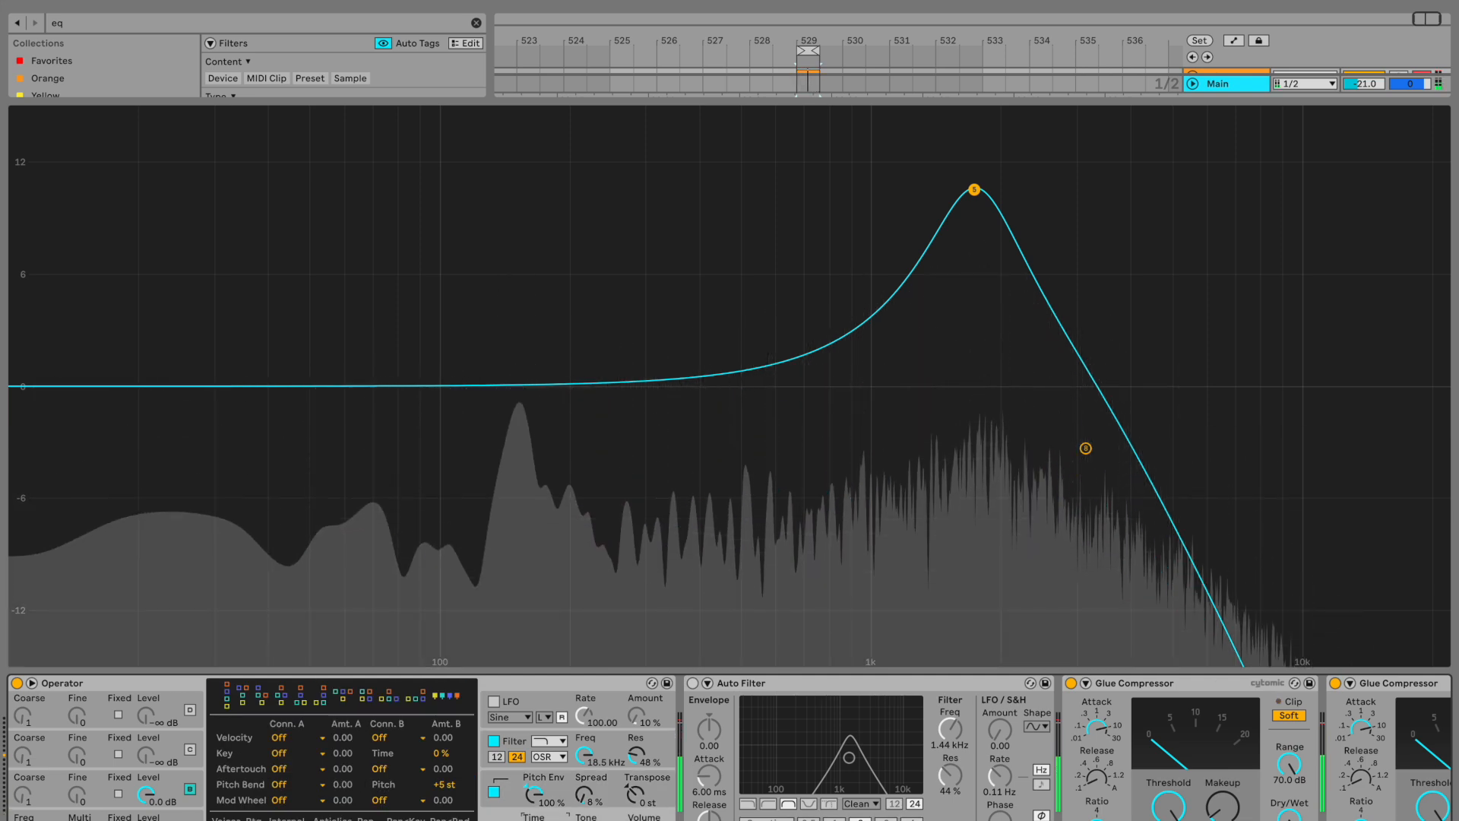
{"action": "scroll", "coordinate": [730, 749], "scroll_direction": "right", "scroll_amount": 15}
{"action": "scroll", "coordinate": [729, 748], "scroll_direction": "right", "scroll_amount": 5}
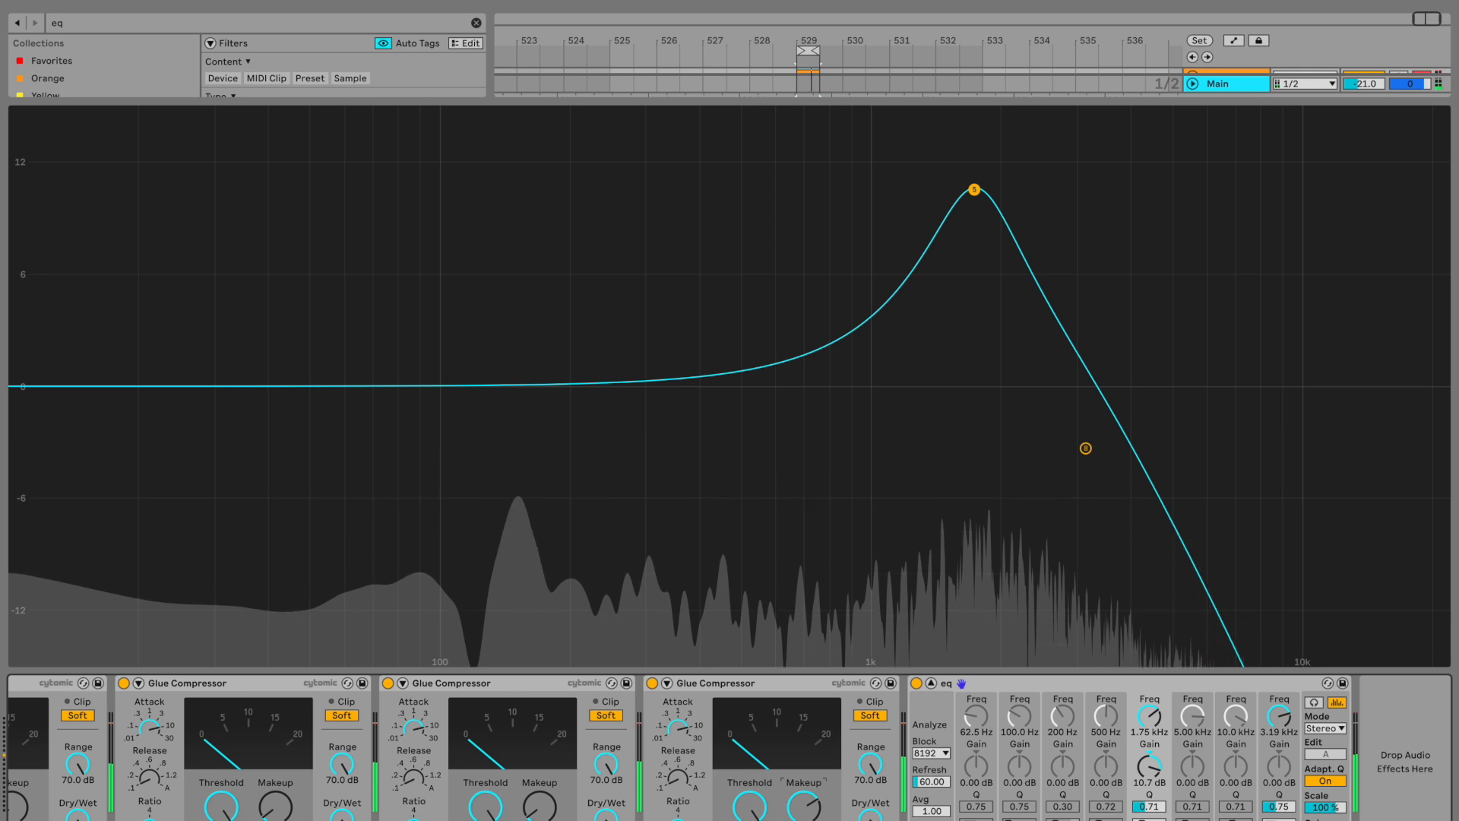
{"action": "scroll", "coordinate": [803, 813], "scroll_direction": "left", "scroll_amount": 15}
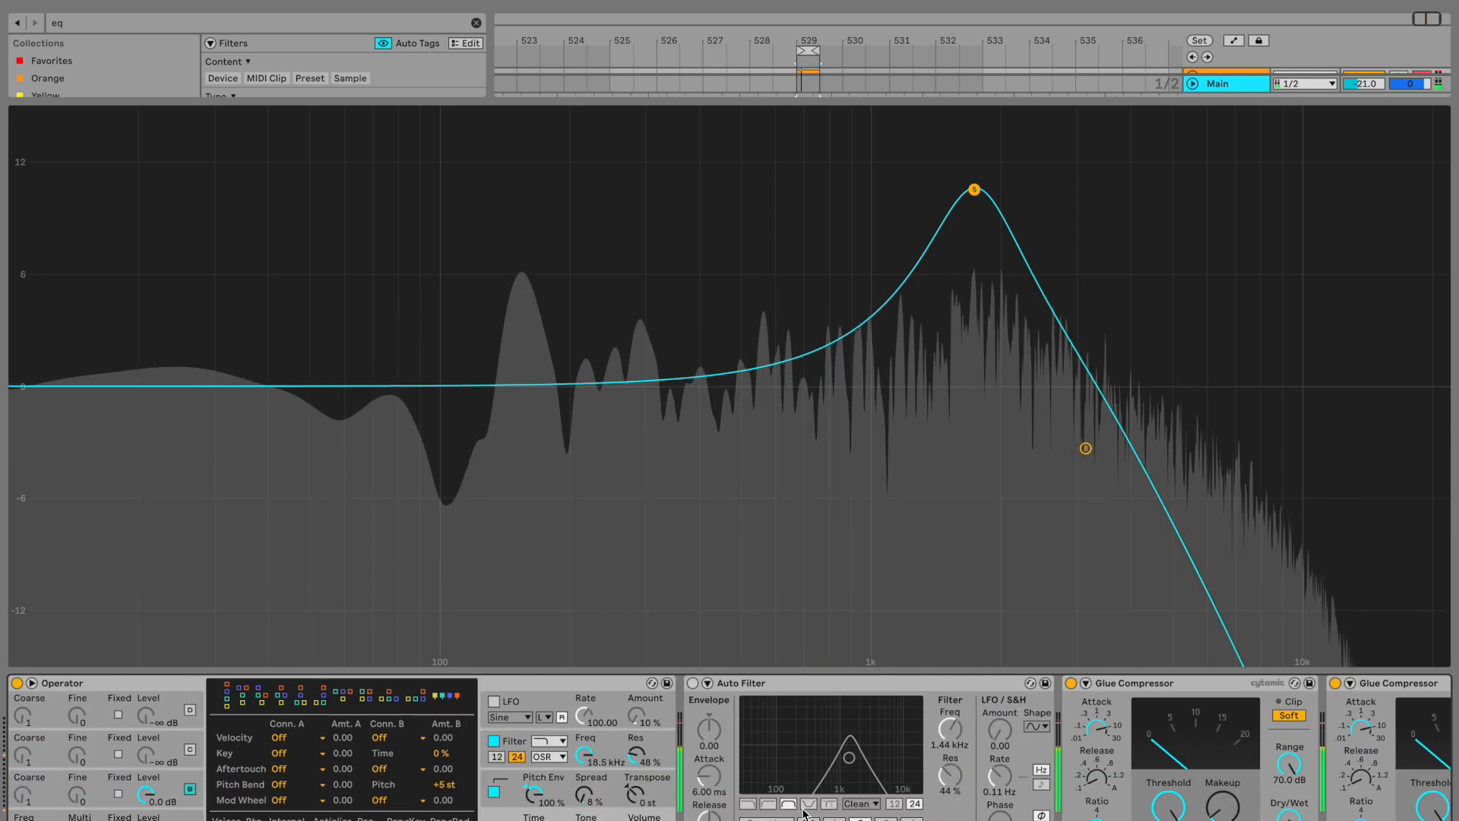
{"action": "left_click_drag", "start_coordinate": [584, 757], "coordinate": [584, 771]}
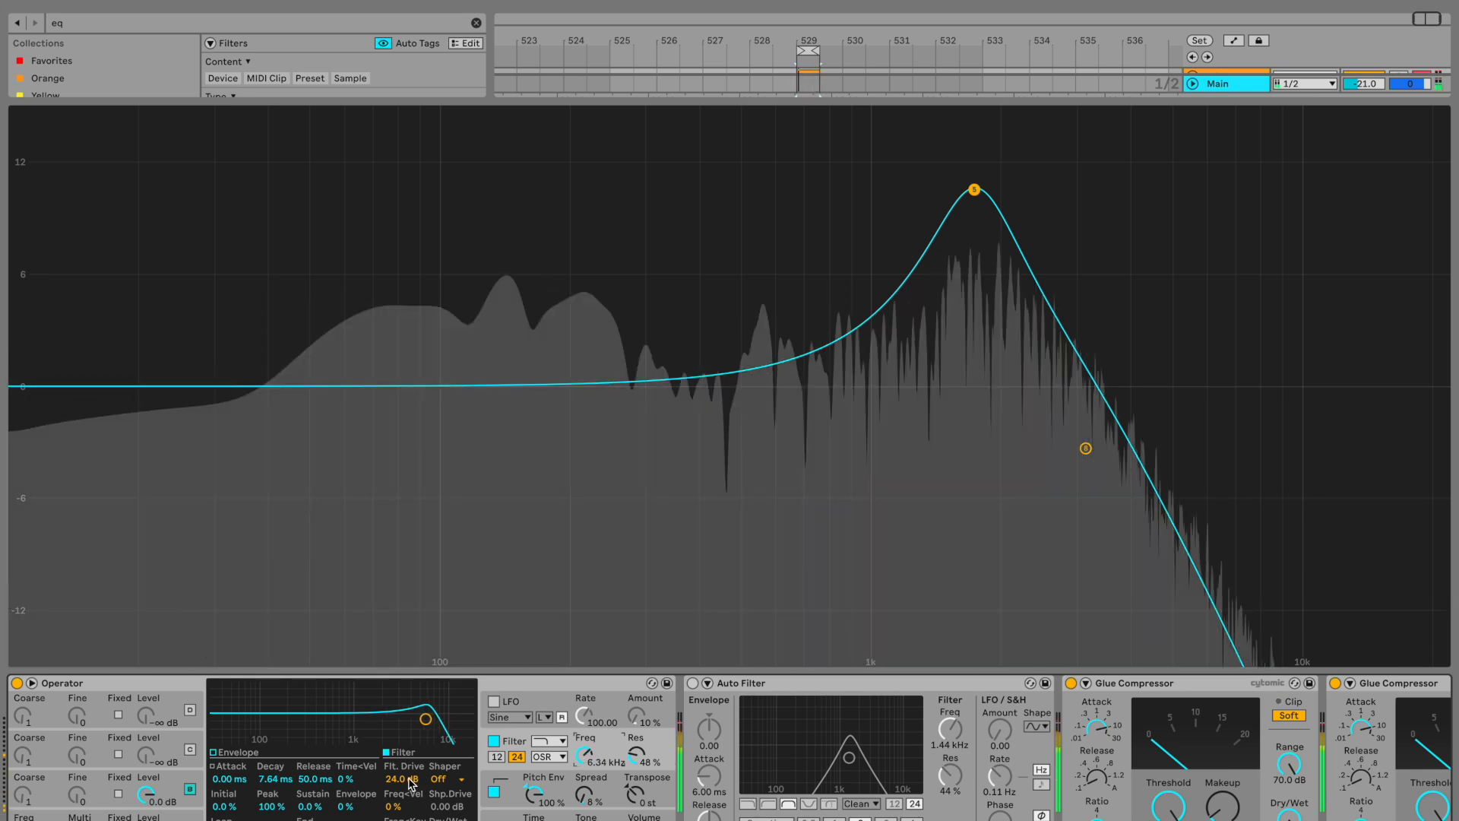
{"action": "double_click", "coordinate": [410, 780]}
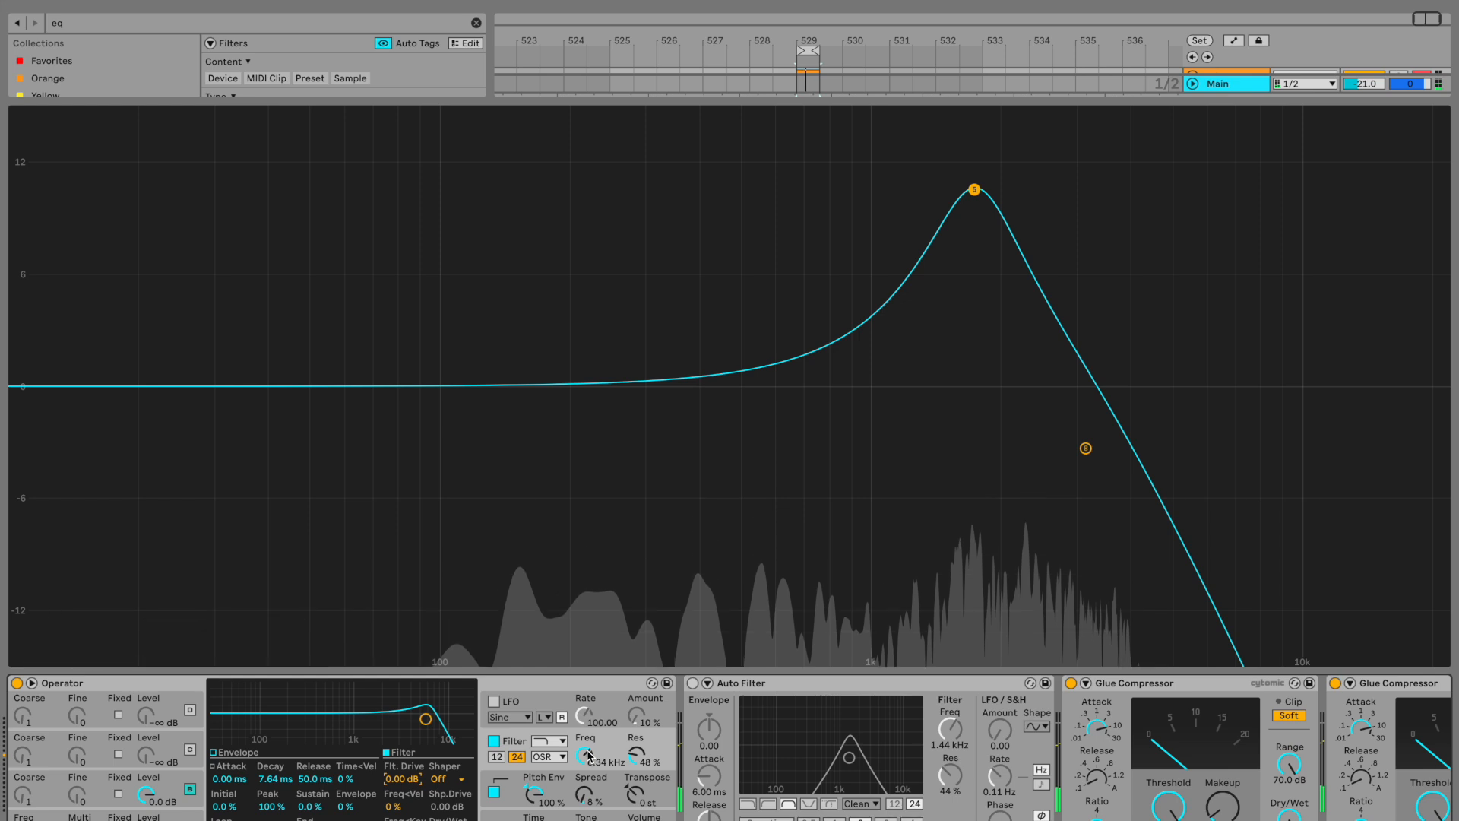
Collapse the expanded EQ display, add Drum Buss after the EQ, and bypass it
{"action": "scroll", "coordinate": [589, 756], "scroll_direction": "right", "scroll_amount": 10}
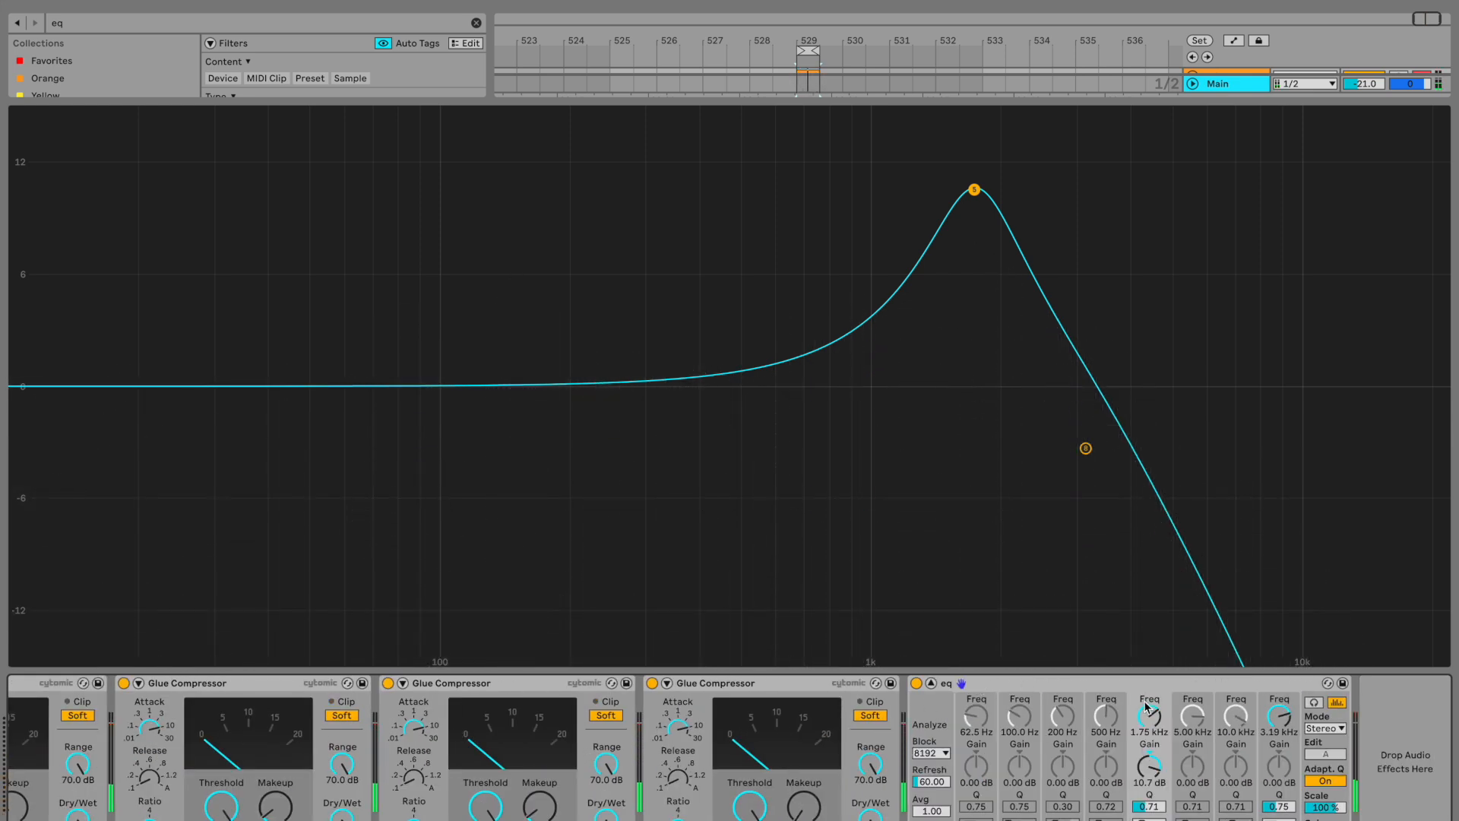
{"action": "left_click", "coordinate": [1142, 693]}
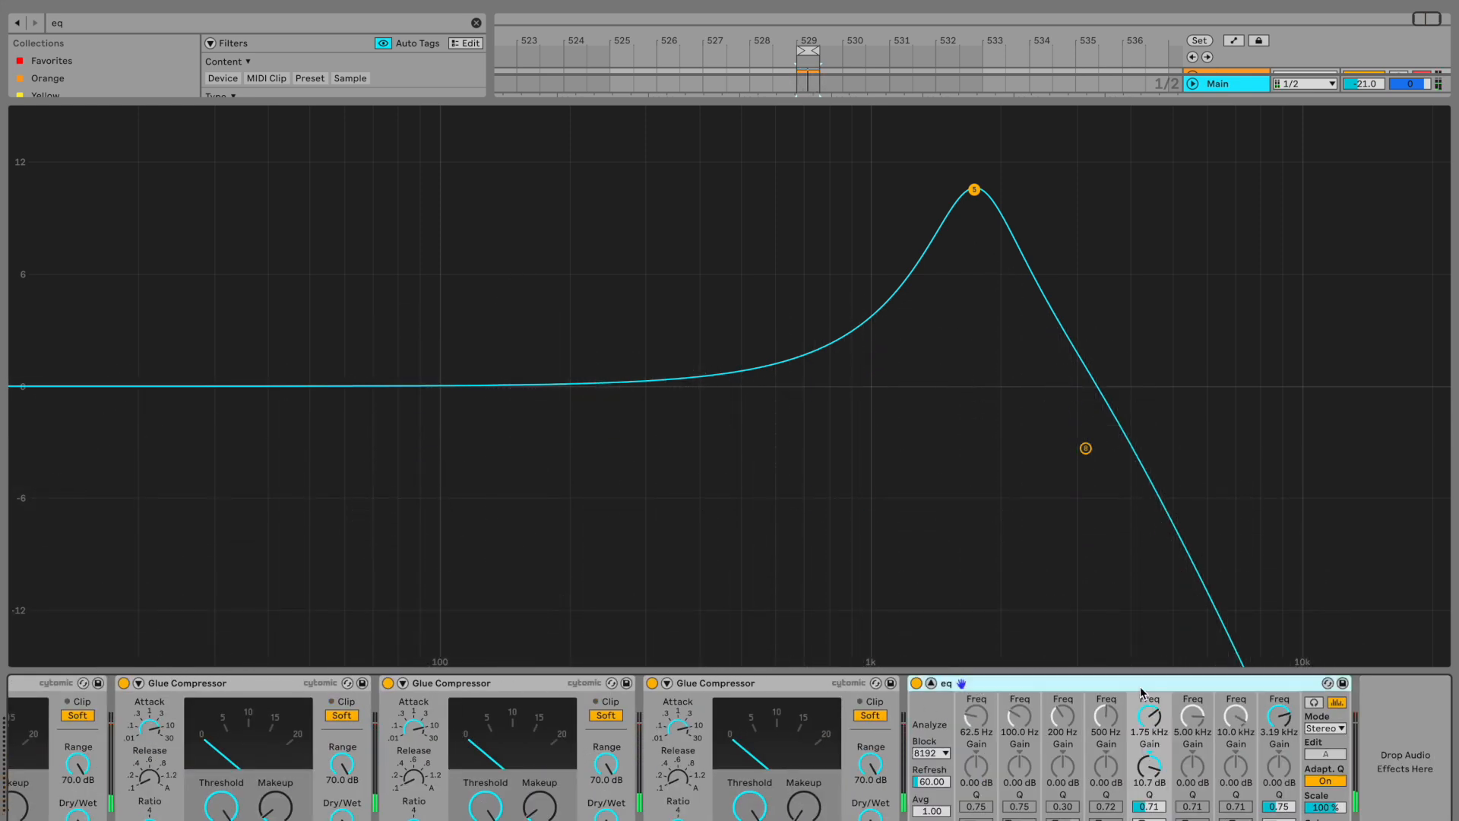
{"action": "key", "text": "ctrl+f"}
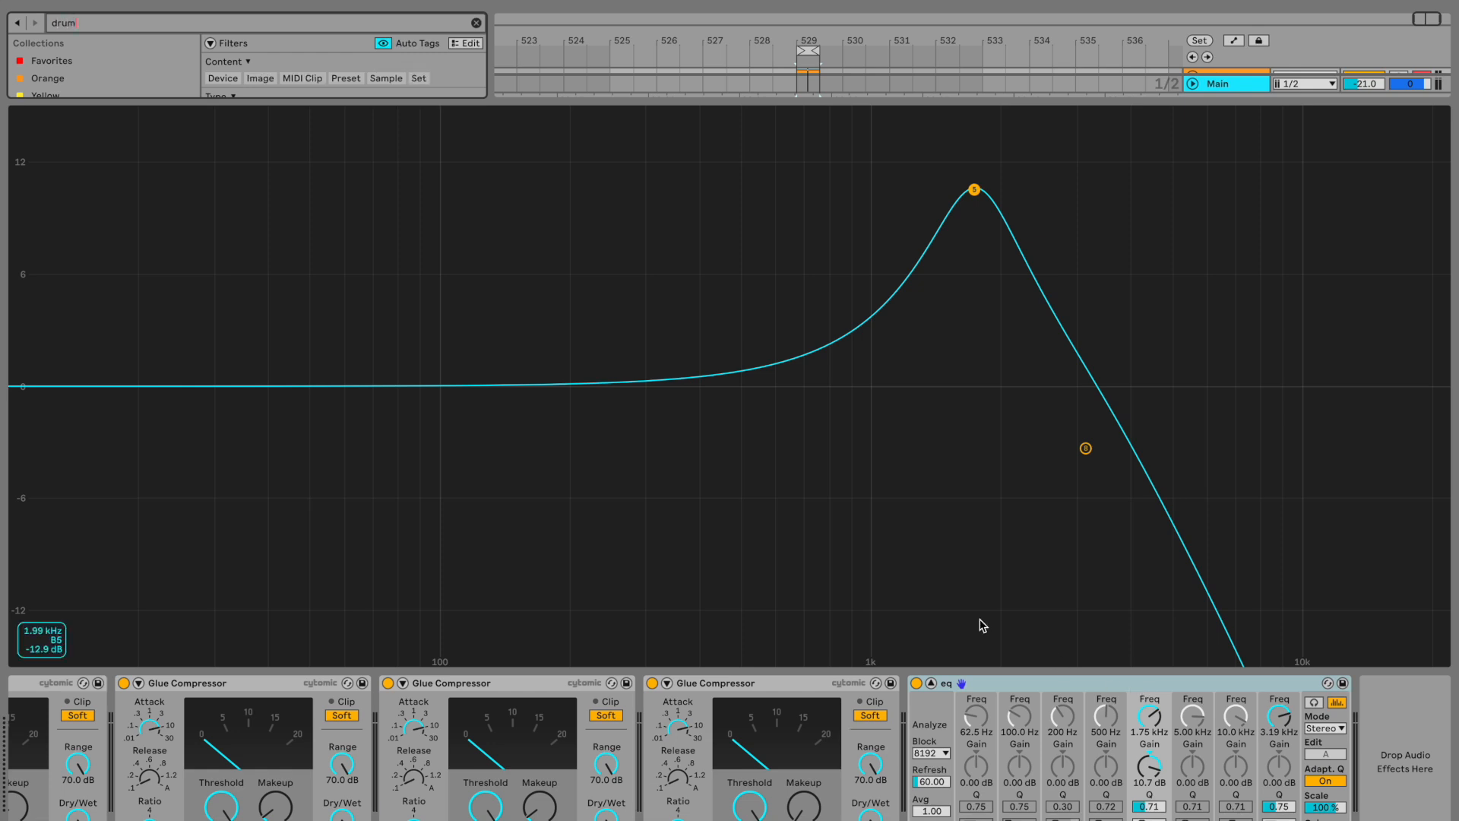
{"action": "left_click", "coordinate": [931, 684]}
{"action": "double_click", "coordinate": [290, 430]}
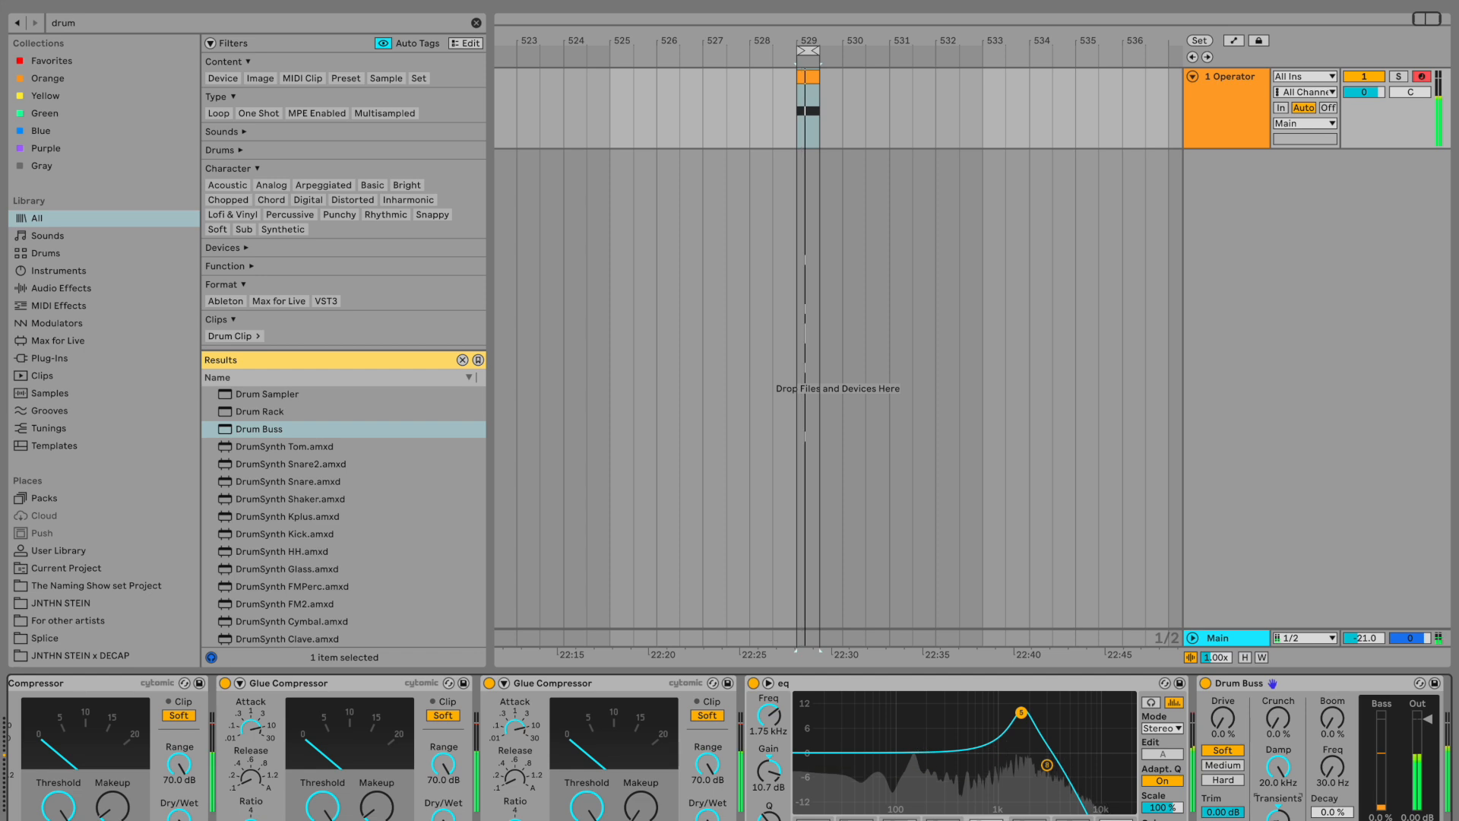
{"action": "scroll", "coordinate": [1233, 747], "scroll_direction": "right", "scroll_amount": 2}
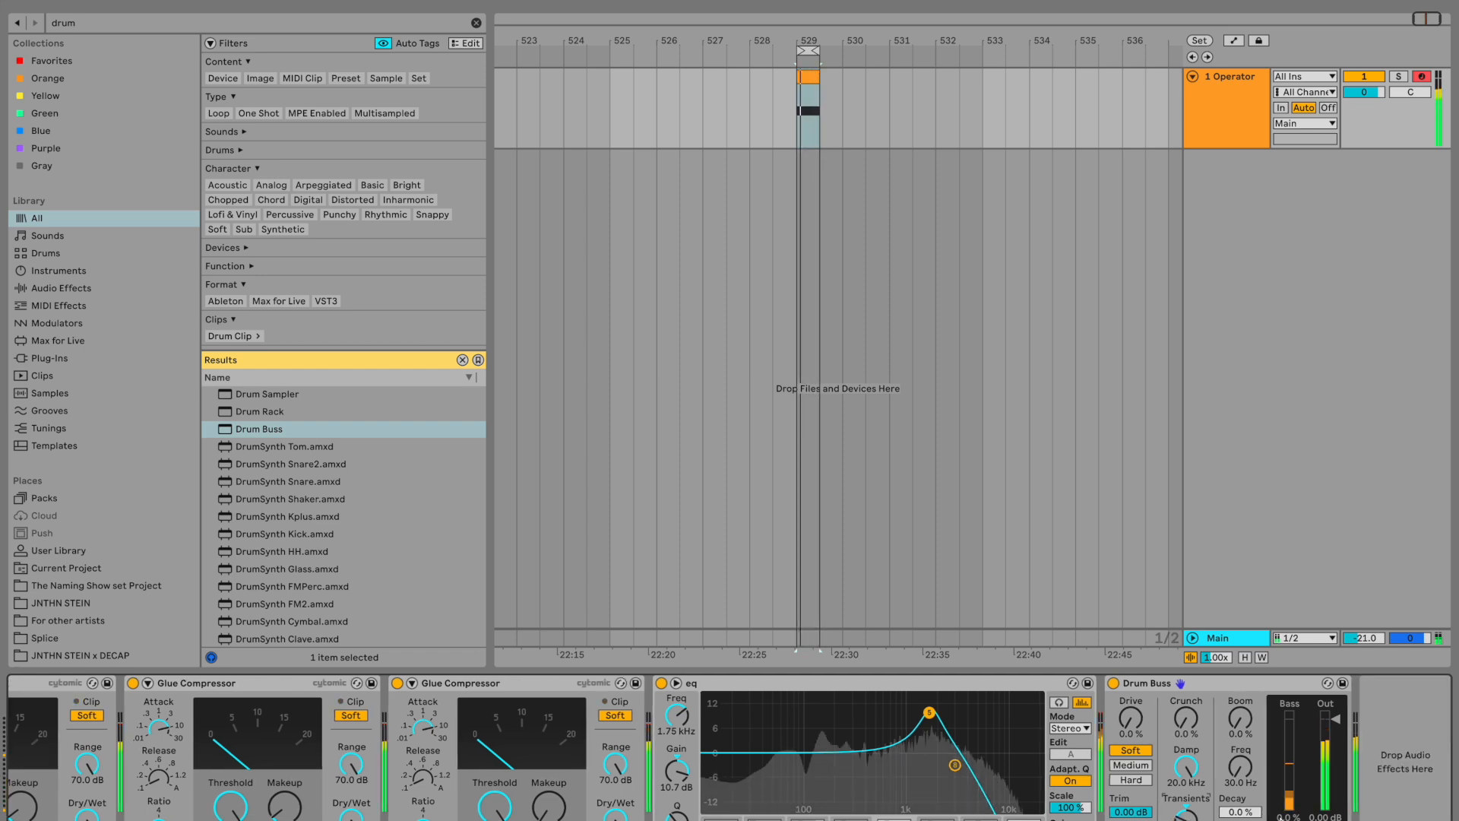
{"action": "left_click", "coordinate": [1113, 683]}
Enable a low cut on EQ band 1 at about 100 Hz and shift the band 5 boost to 9.79 dB at 1.63 kHz
{"action": "left_click", "coordinate": [985, 684]}
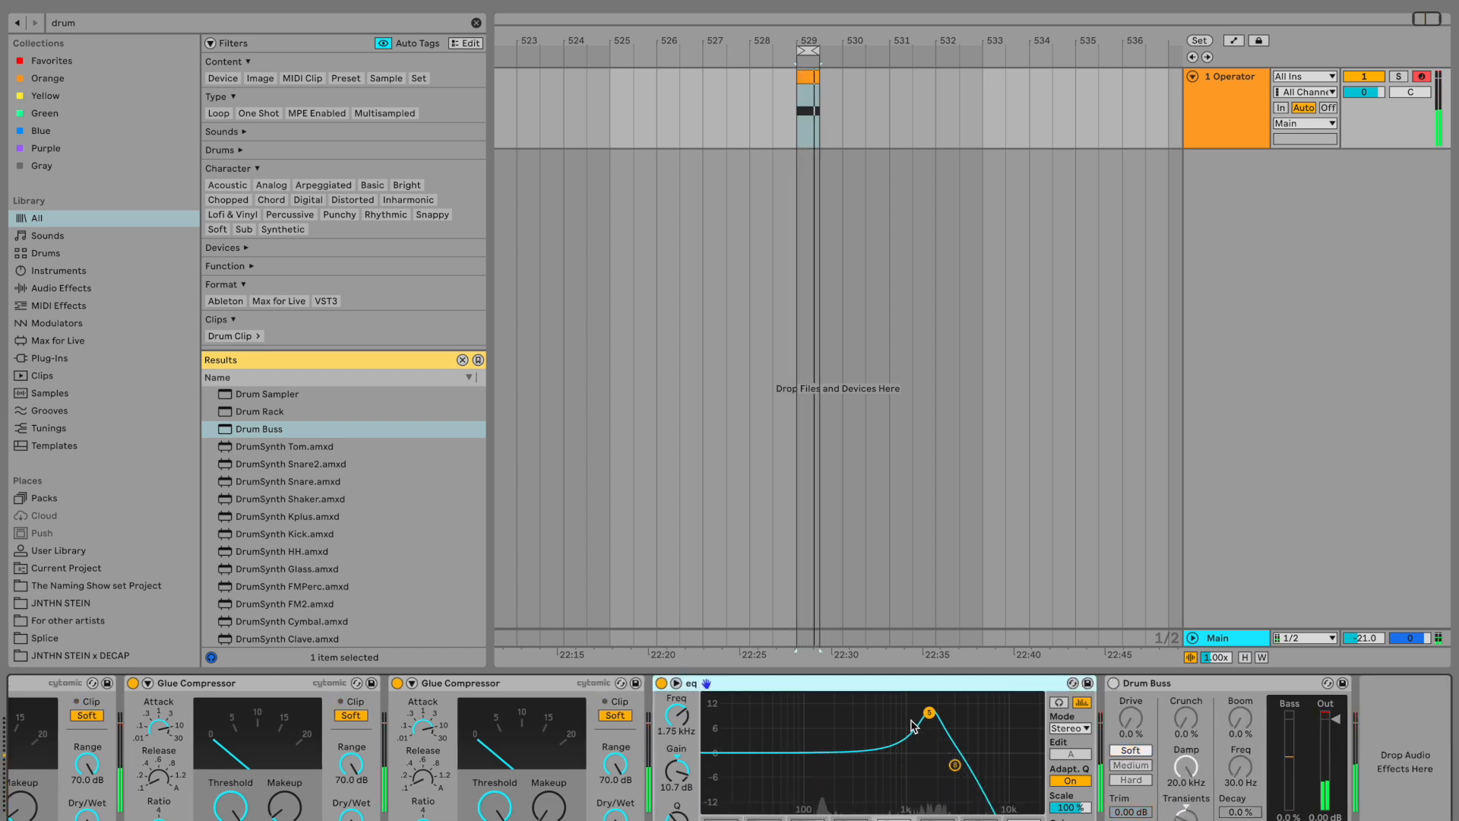
{"action": "left_click", "coordinate": [721, 819]}
{"action": "mouse_move", "coordinate": [786, 765]}
{"action": "left_mouse_down"}
{"action": "mouse_move", "coordinate": [863, 781]}
{"action": "mouse_move", "coordinate": [796, 771]}
{"action": "mouse_move", "coordinate": [803, 787]}
{"action": "left_mouse_up"}
{"action": "mouse_move", "coordinate": [934, 724]}
{"action": "left_mouse_down"}
{"action": "mouse_move", "coordinate": [908, 711]}
{"action": "mouse_move", "coordinate": [938, 709]}
{"action": "mouse_move", "coordinate": [926, 717]}
{"action": "left_mouse_up"}
Insert an Echo device between the EQ and Drum Buss
{"action": "left_click", "coordinate": [1016, 687]}
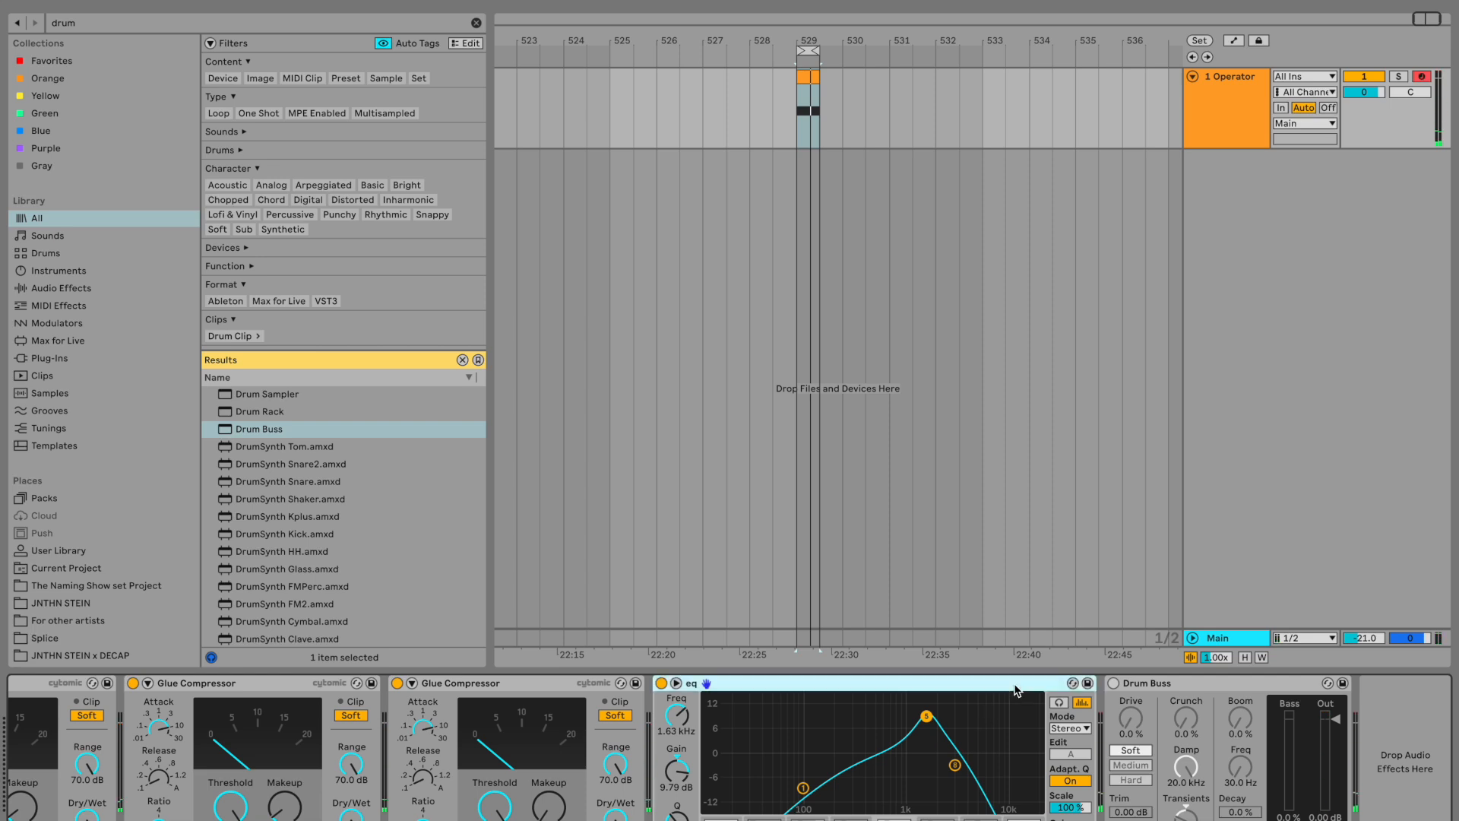
{"action": "key", "text": "ctrl+f"}
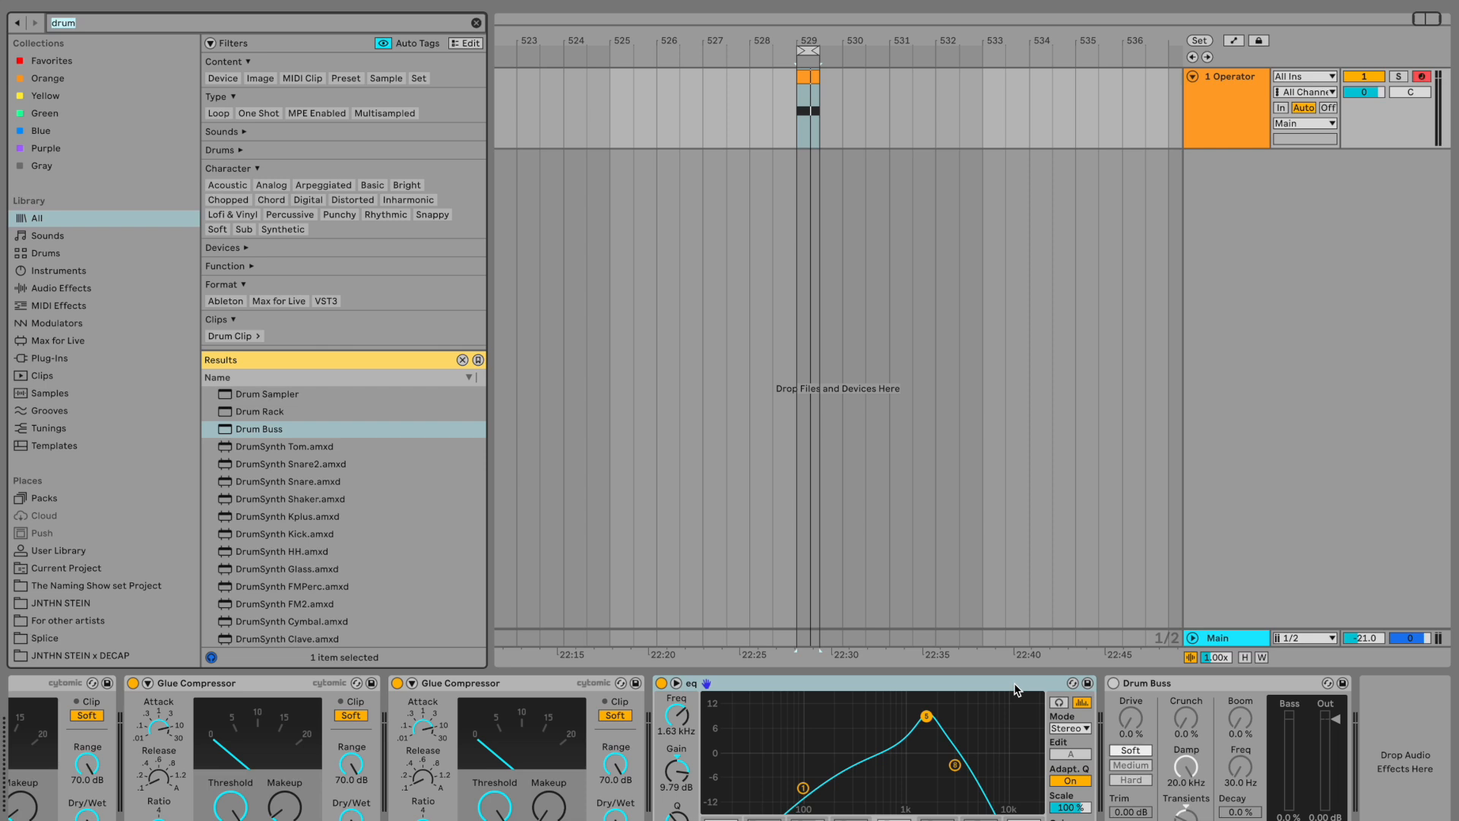
{"action": "type", "text": "ech"}
{"action": "key", "text": "Down"}
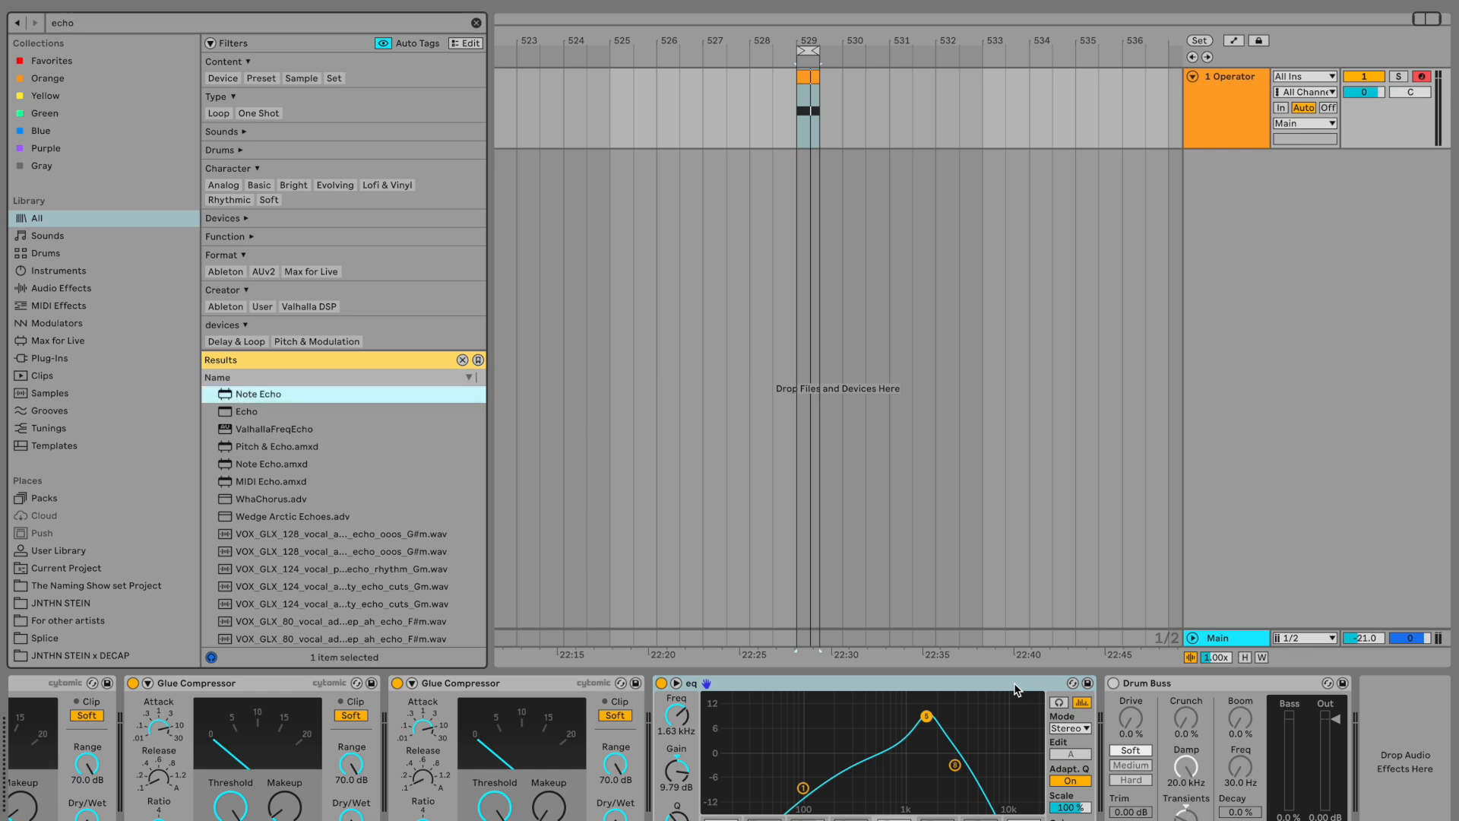
{"action": "key", "text": "Down"}
{"action": "key", "text": "Return"}
Unsync and unlink Echo's delays at 11.4 ms left and 21.5 ms right, with stereo width at 127% and reverb at 0%
{"action": "left_click_drag", "start_coordinate": [1054, 682], "coordinate": [727, 754]}
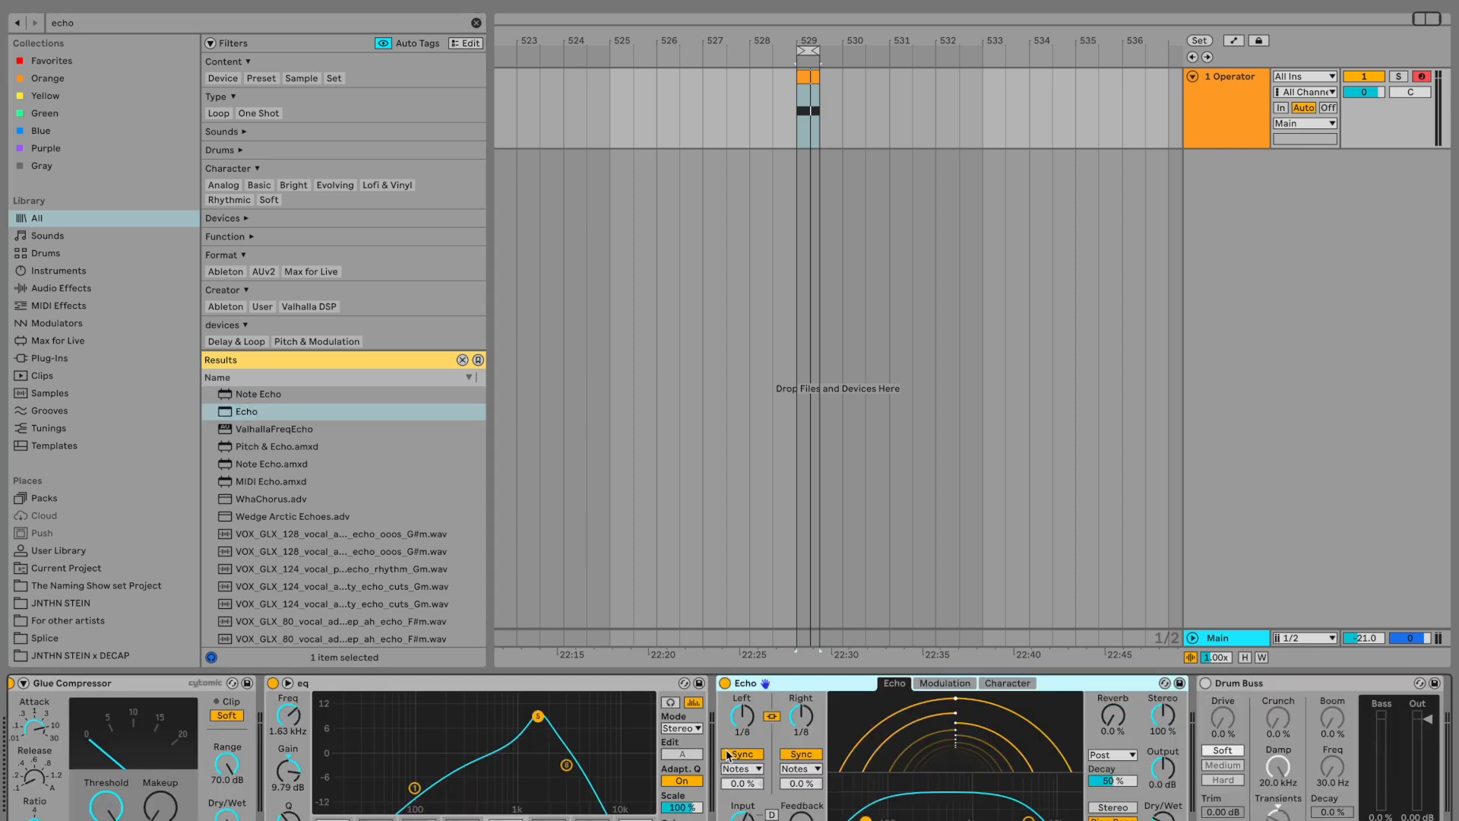
{"action": "left_click", "coordinate": [807, 758]}
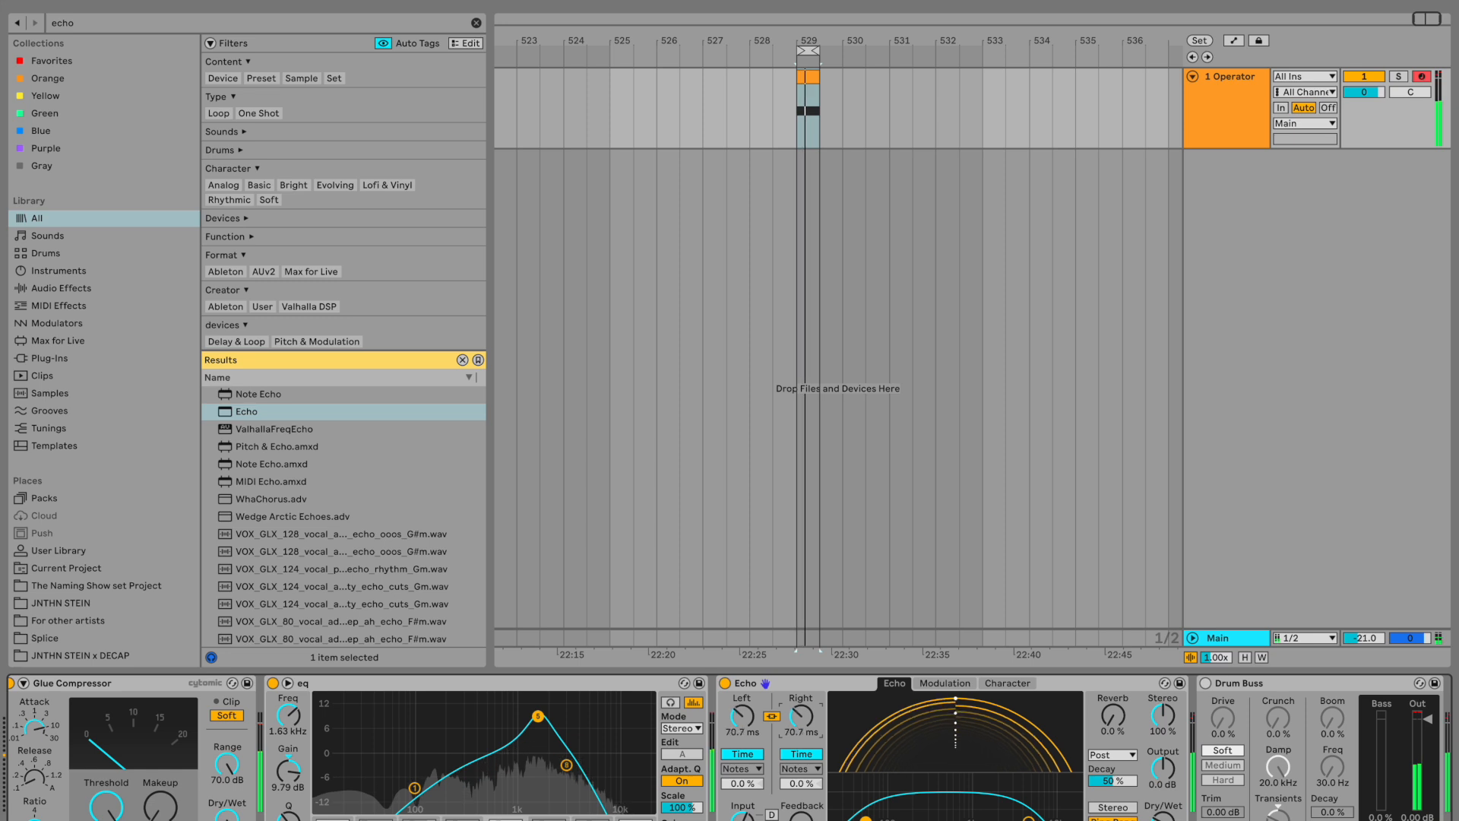
{"action": "left_click_drag", "start_coordinate": [810, 717], "coordinate": [810, 737]}
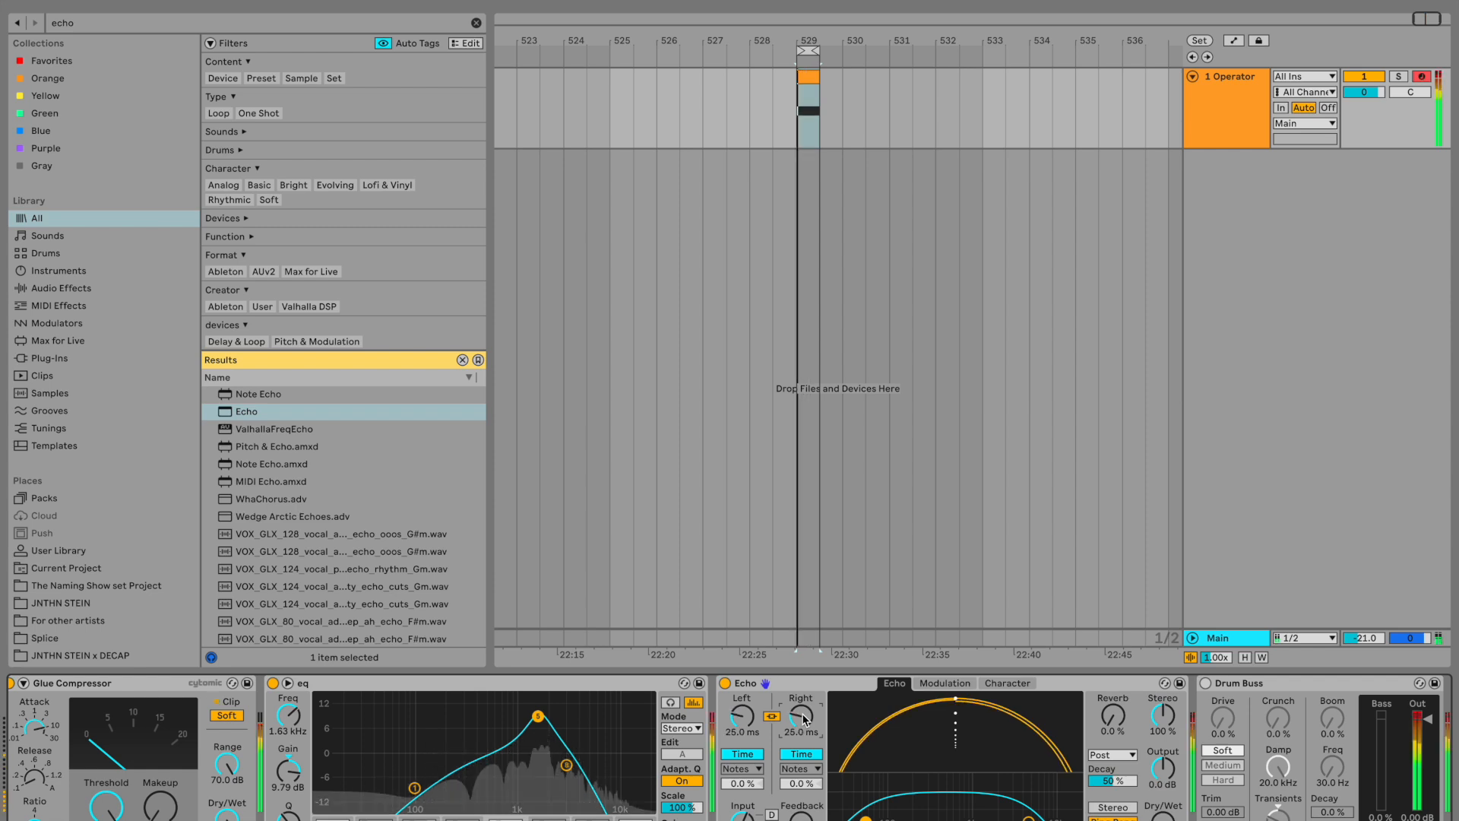
{"action": "left_click_drag", "start_coordinate": [803, 715], "coordinate": [803, 720]}
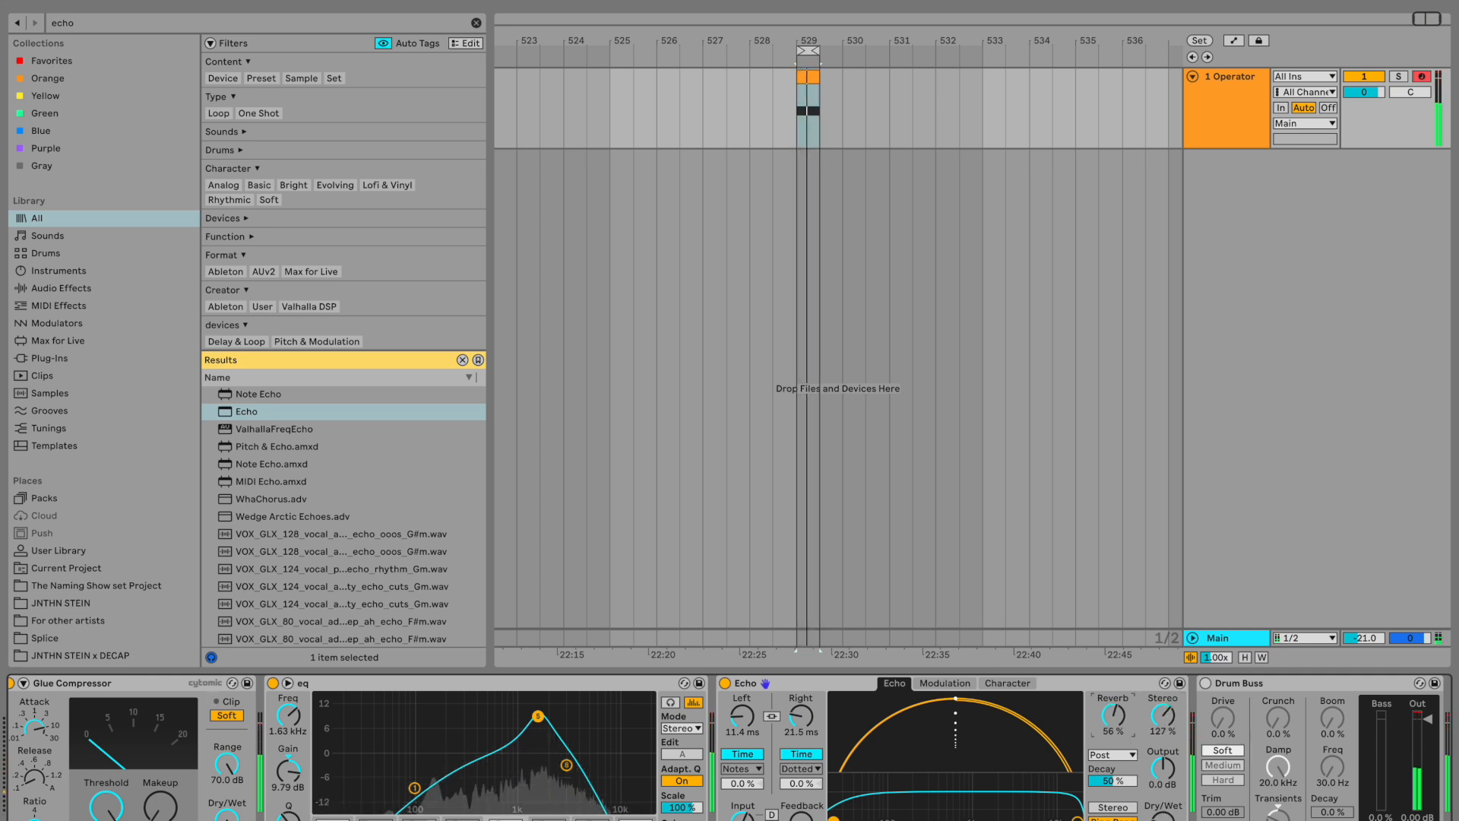
{"action": "left_click_drag", "start_coordinate": [1119, 715], "coordinate": [1118, 753]}
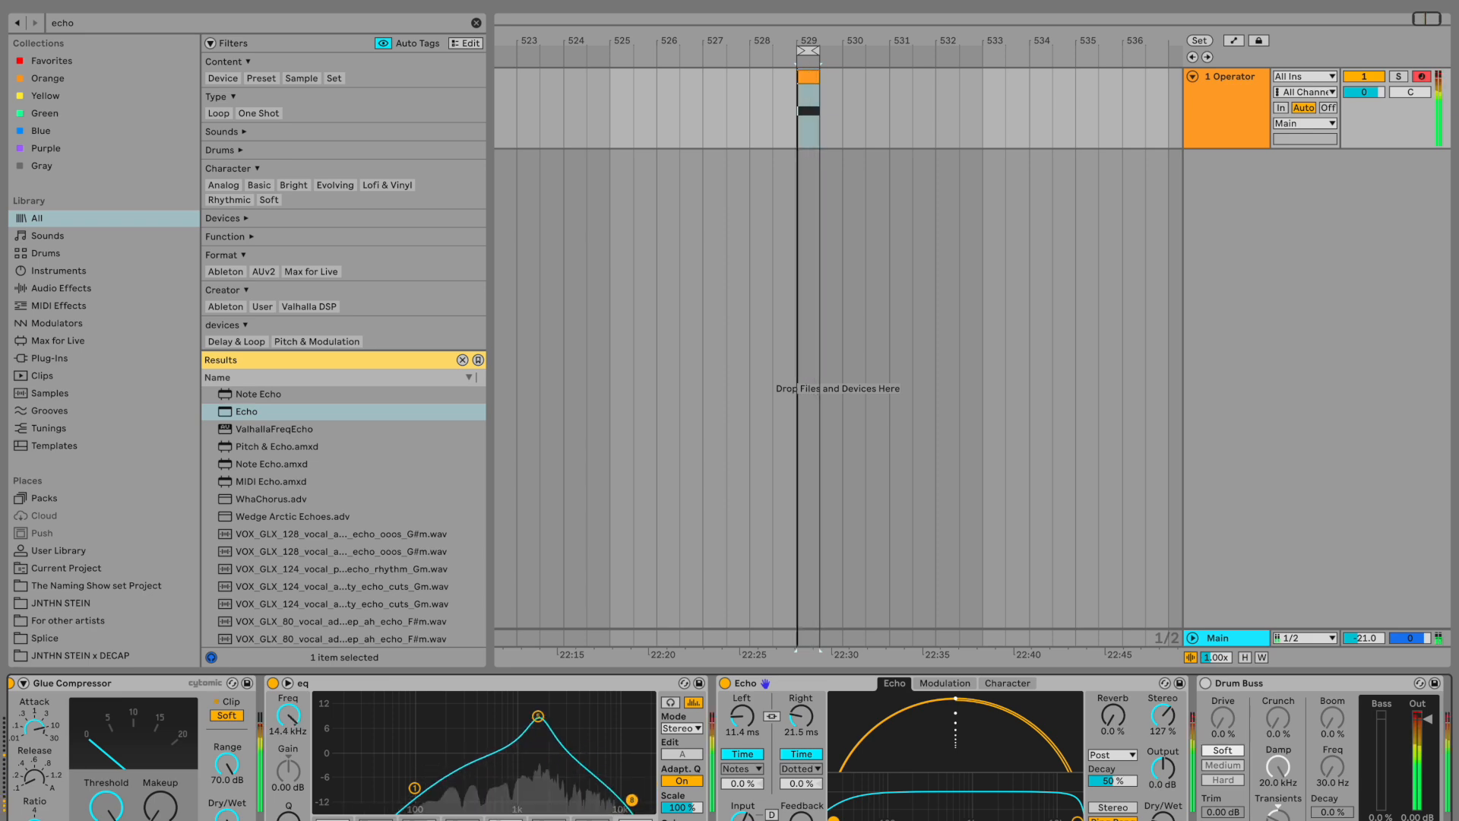
Set the decay to 206 ms for Operator's noise oscillator and 130 ms for its sine oscillator A
{"action": "scroll", "coordinate": [335, 807], "scroll_direction": "left", "scroll_amount": 10}
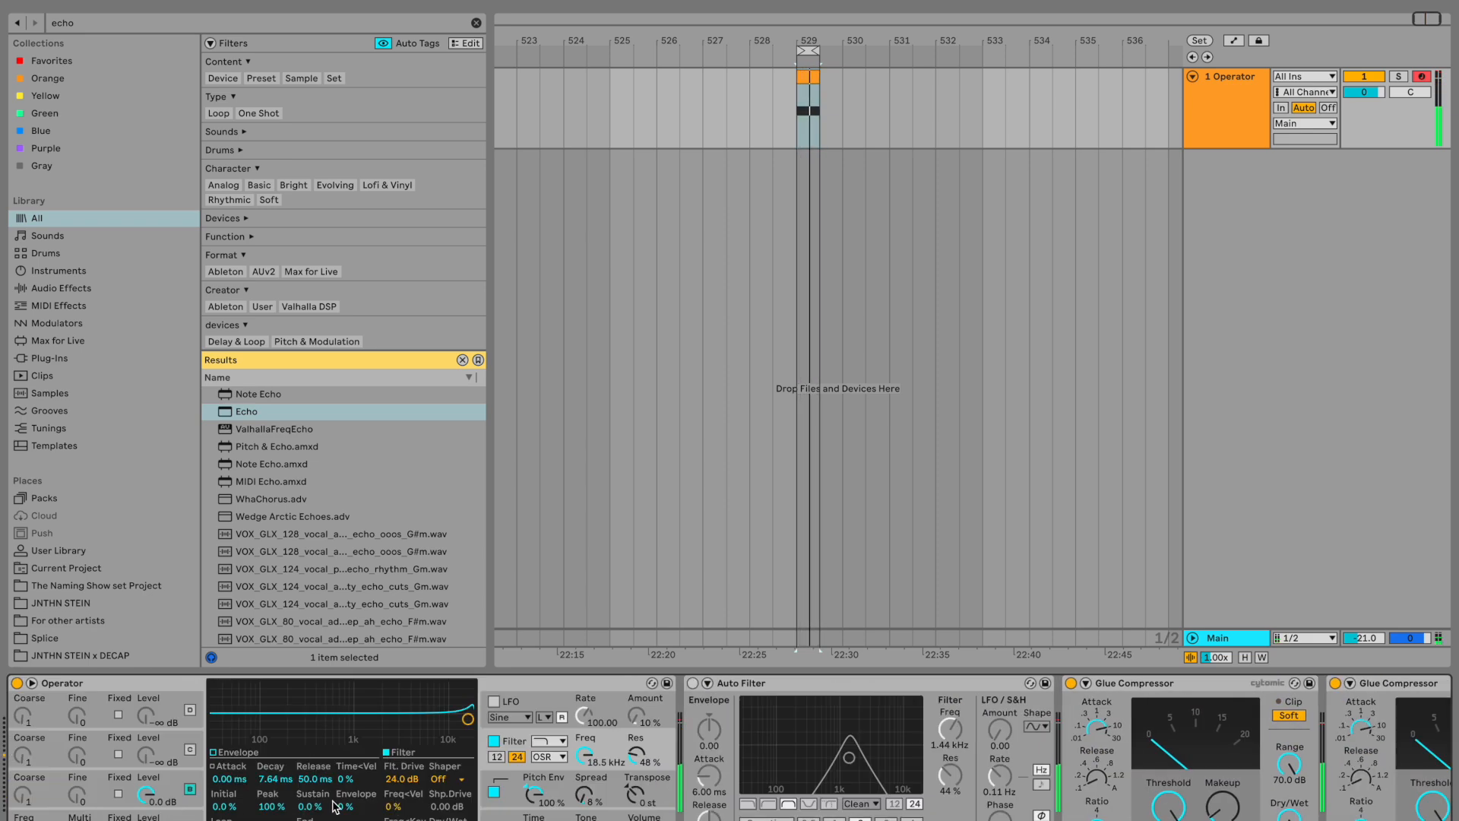
{"action": "left_click", "coordinate": [189, 779]}
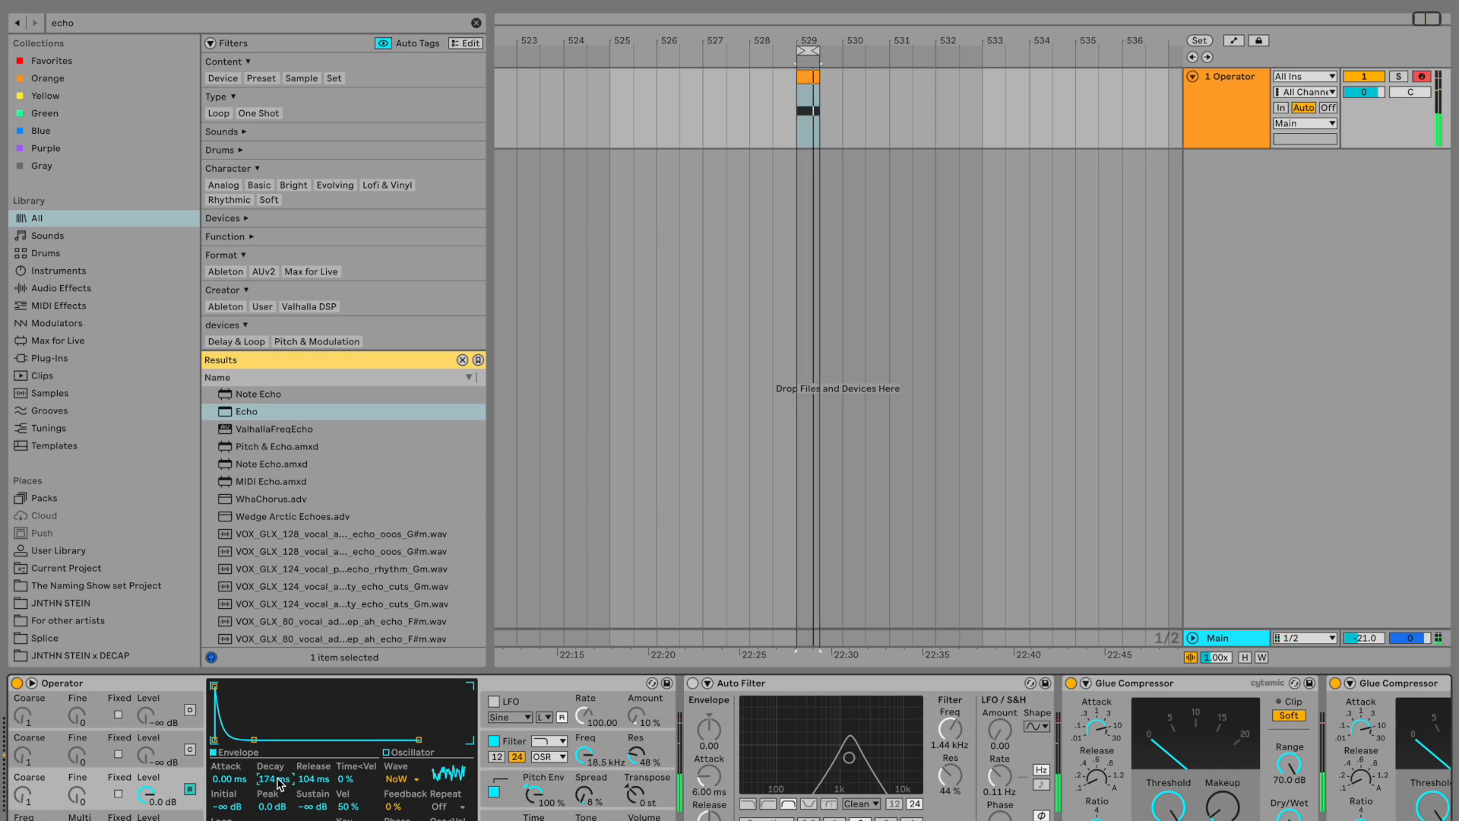
{"action": "left_click", "coordinate": [190, 816]}
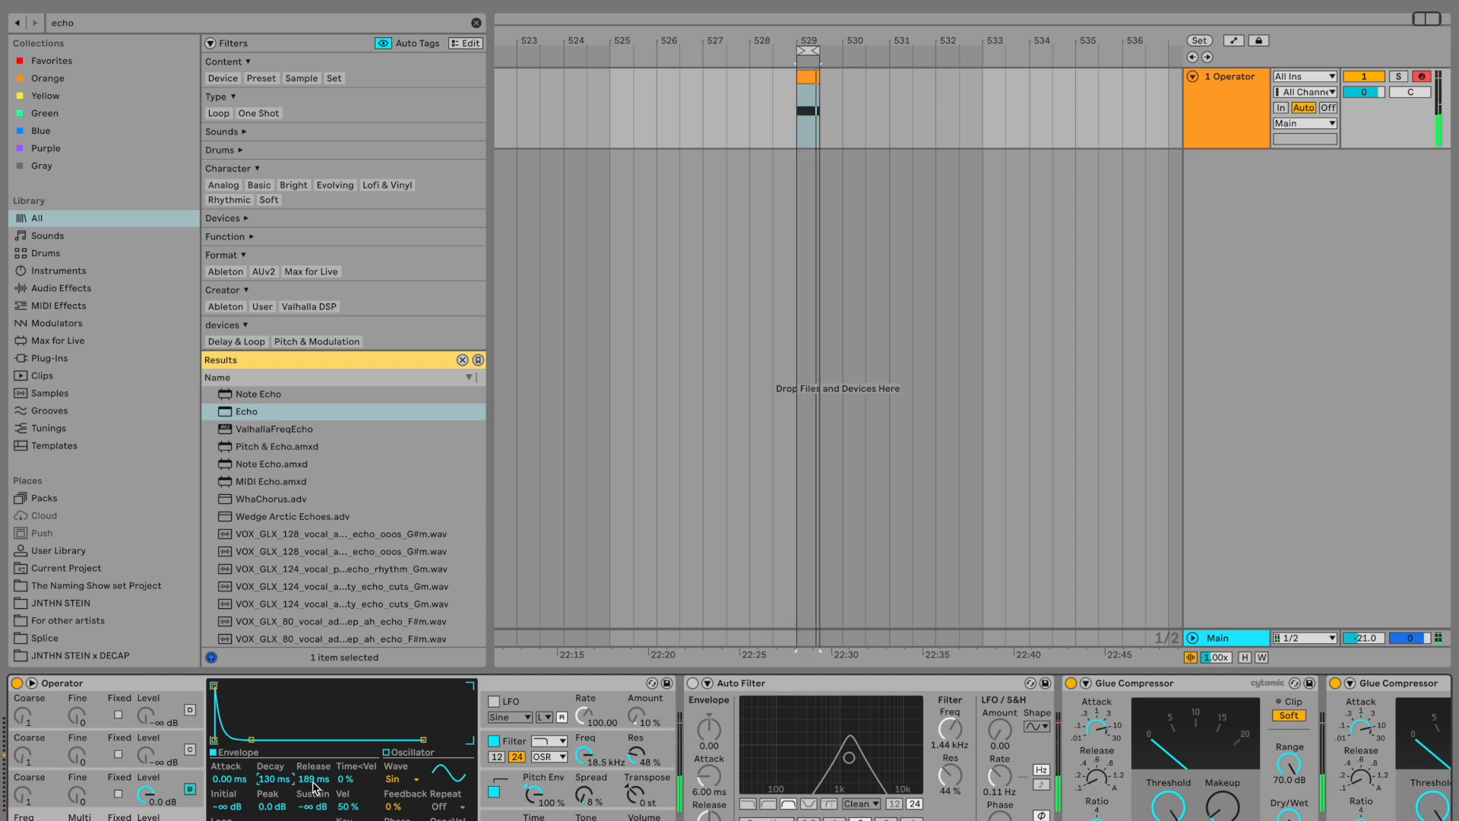
{"action": "left_click", "coordinate": [188, 787]}
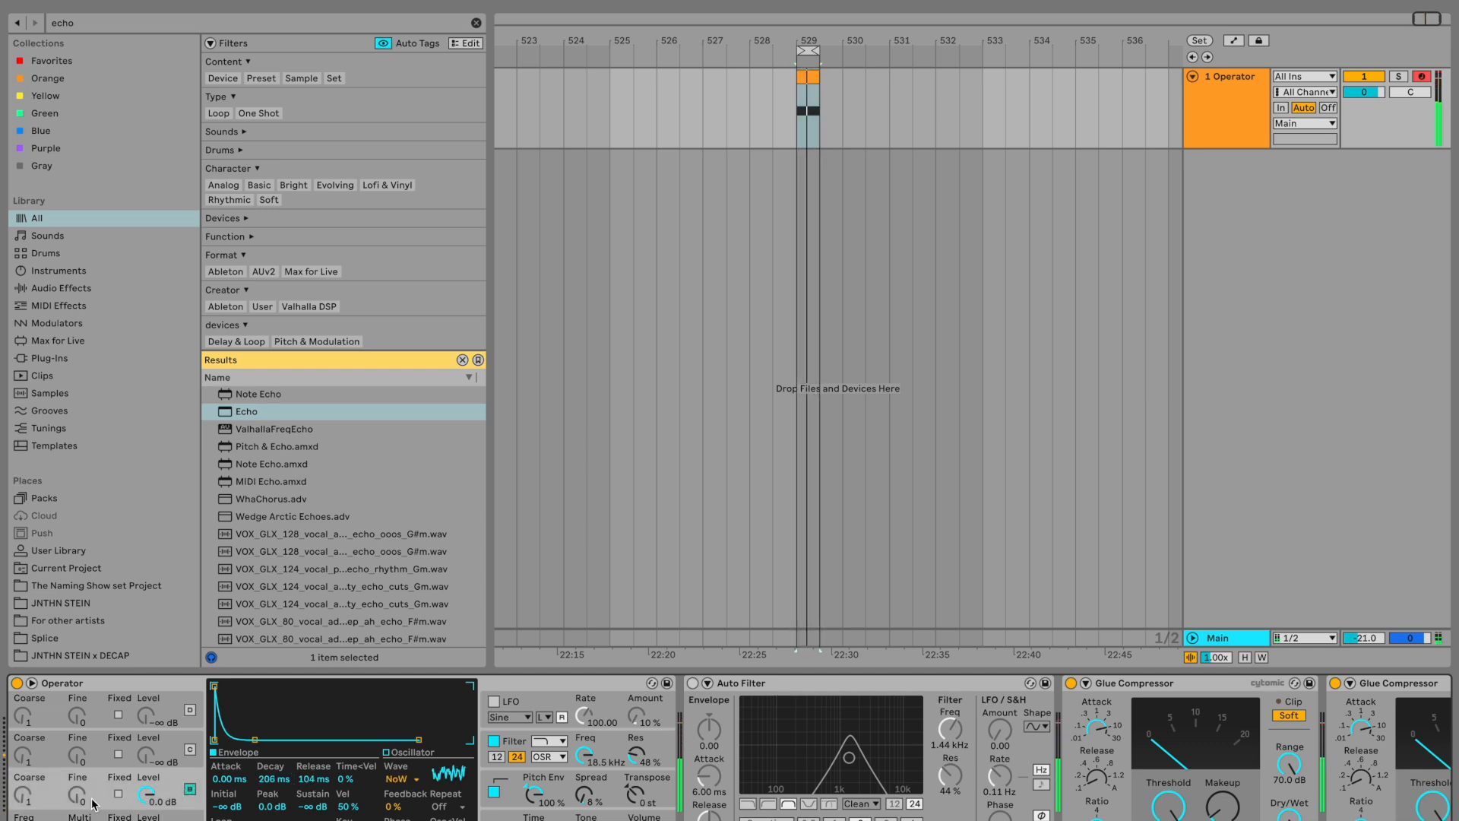
{"action": "left_click", "coordinate": [183, 817]}
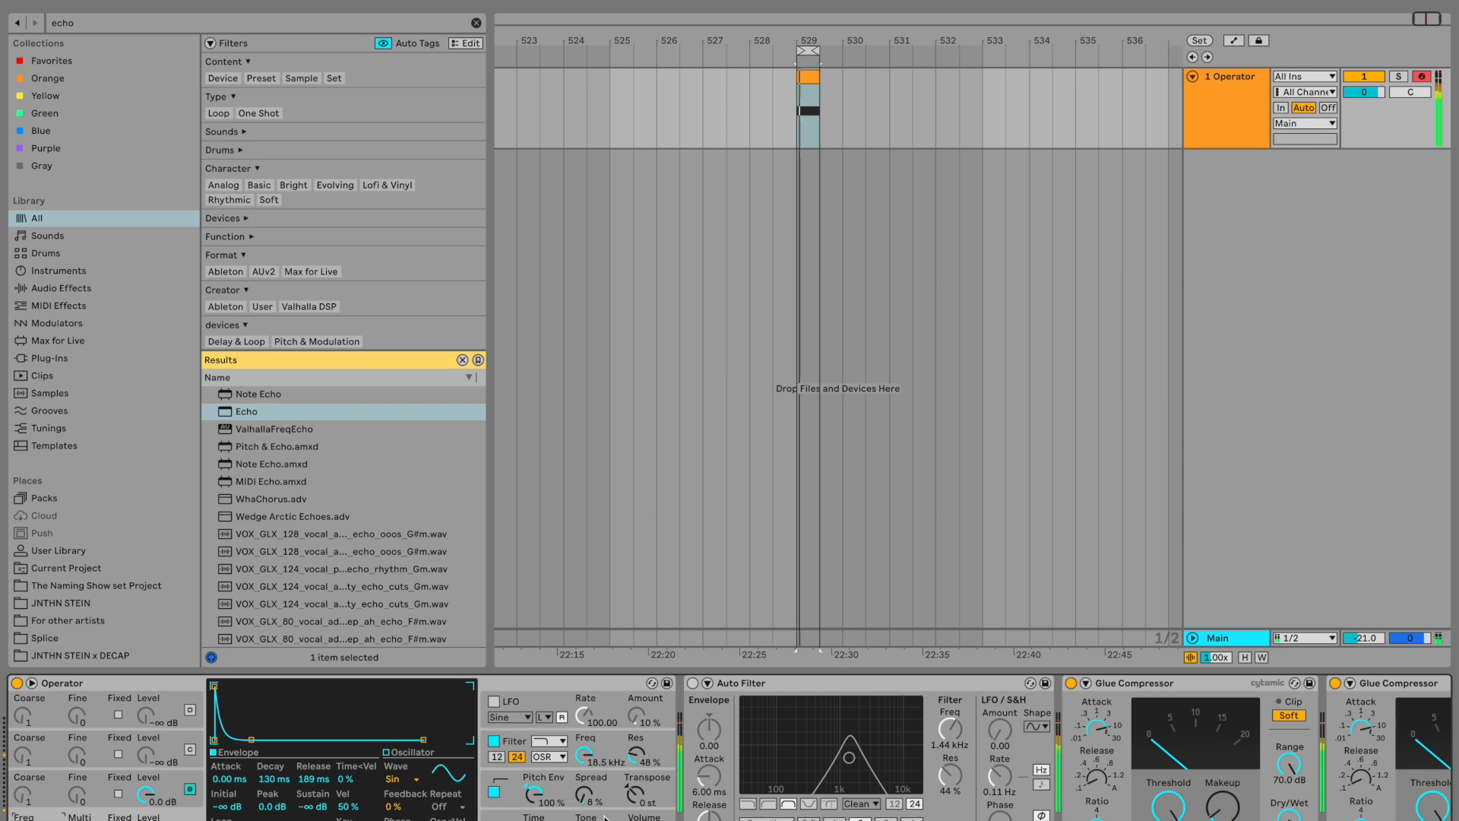
Lower Operator's pitch envelope amount to 41% and bring the filter drive down to 0 dB
{"action": "mouse_move", "coordinate": [535, 792]}
{"action": "left_mouse_down"}
{"action": "mouse_move", "coordinate": [535, 820]}
{"action": "mouse_move", "coordinate": [535, 795]}
{"action": "left_mouse_up"}
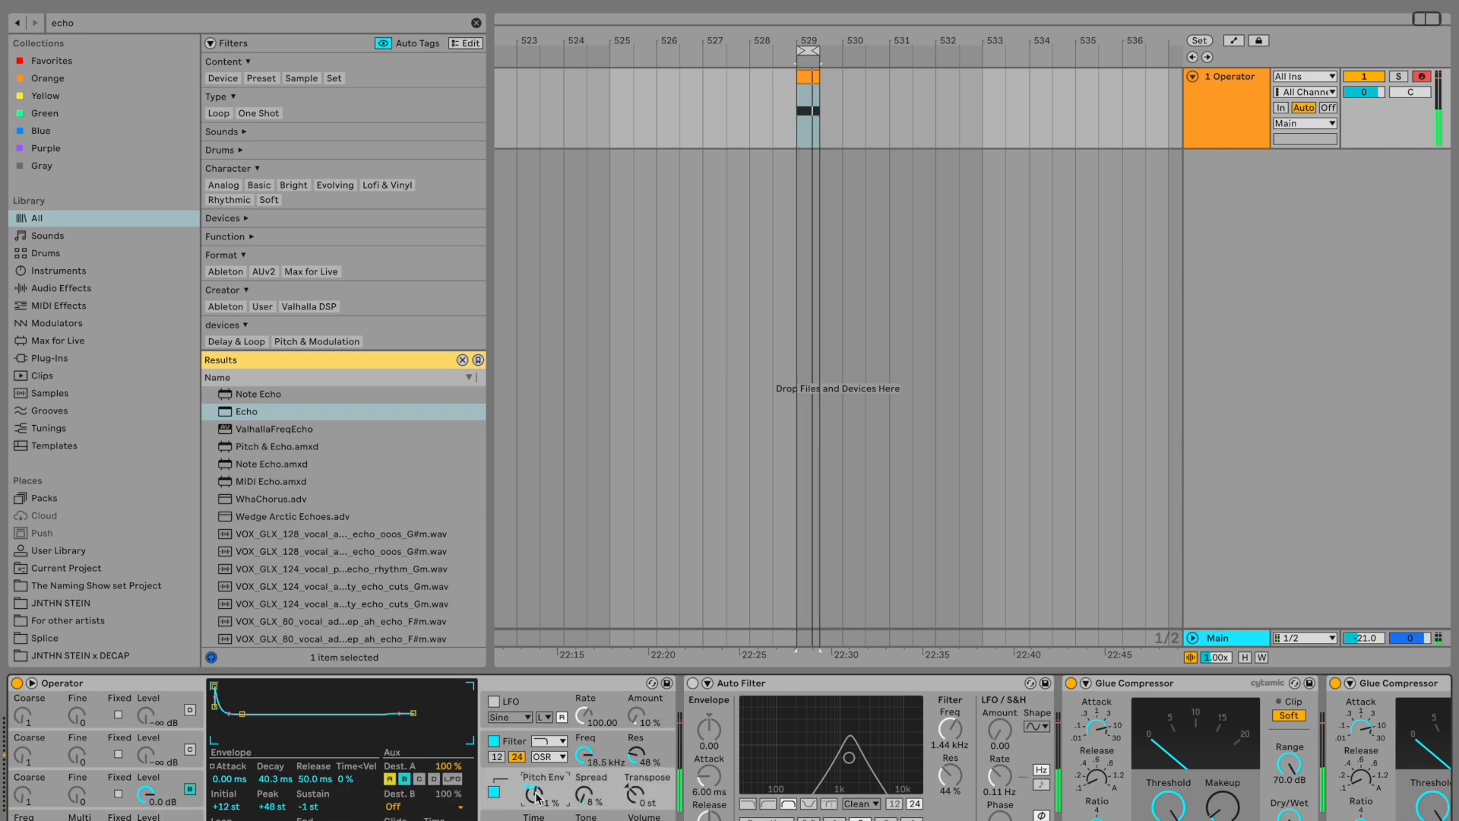
{"action": "left_click", "coordinate": [516, 743]}
{"action": "left_click", "coordinate": [408, 782]}
{"action": "left_click_drag", "start_coordinate": [402, 780], "coordinate": [403, 820]}
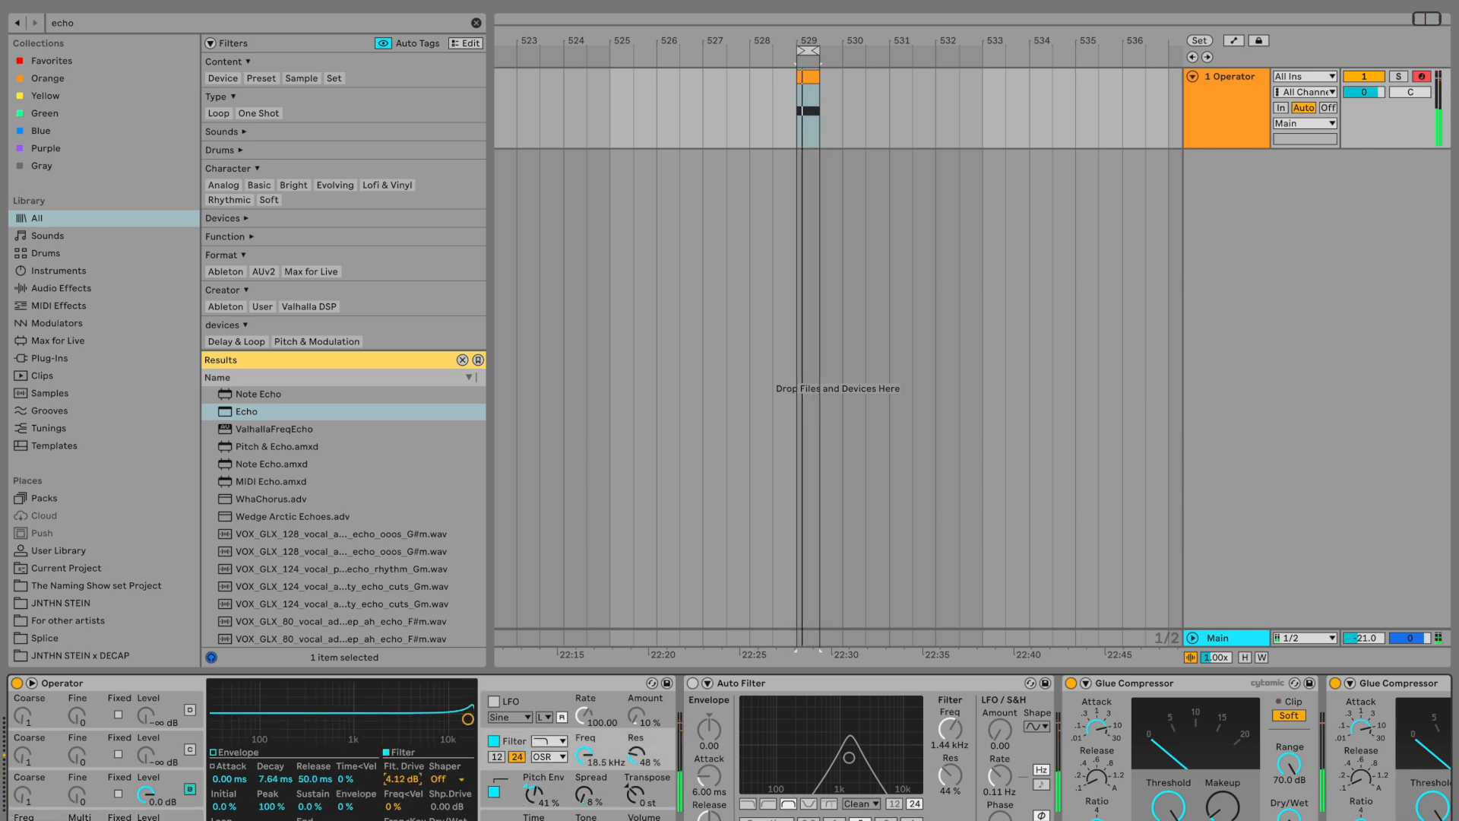
Lower the EQ's low-pass band 8 to 7.11 kHz
{"action": "scroll", "coordinate": [414, 786], "scroll_direction": "right", "scroll_amount": 10}
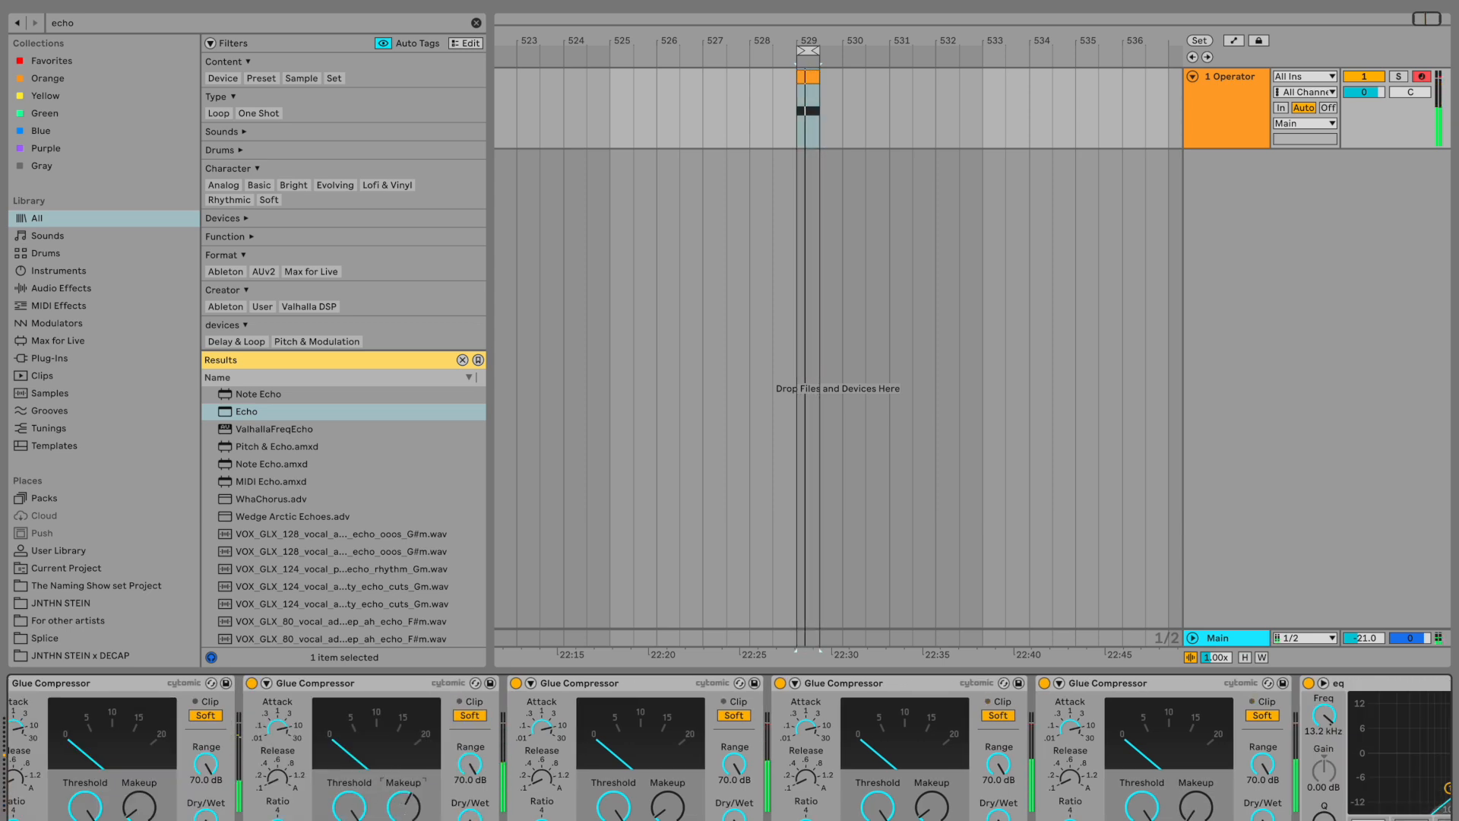
{"action": "scroll", "coordinate": [504, 811], "scroll_direction": "right", "scroll_amount": 10}
{"action": "left_click_drag", "start_coordinate": [555, 788], "coordinate": [512, 771]}
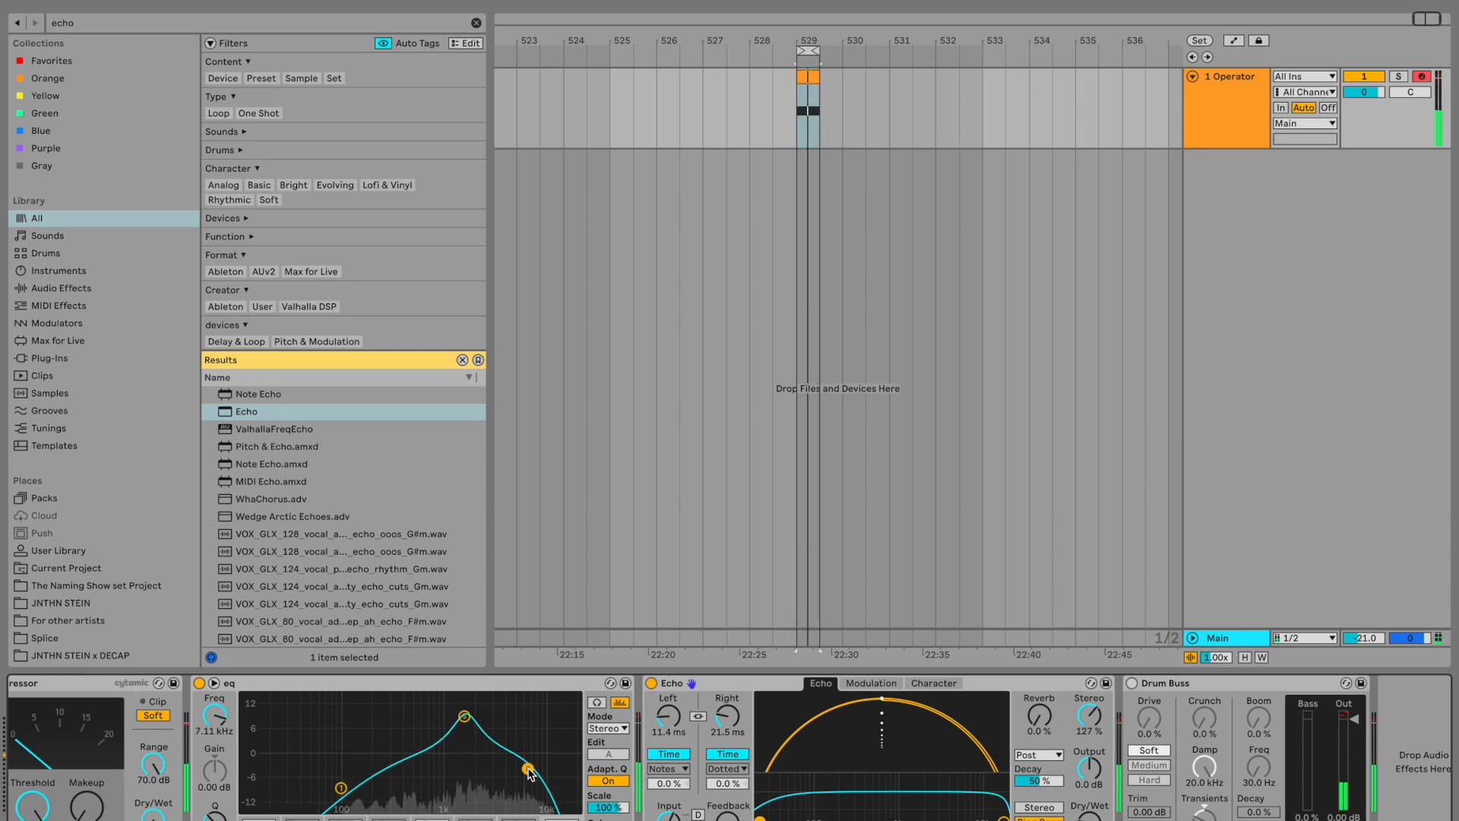
{"action": "scroll", "coordinate": [521, 773], "scroll_direction": "left", "scroll_amount": 10}
{"action": "scroll", "coordinate": [520, 772], "scroll_direction": "left", "scroll_amount": 10}
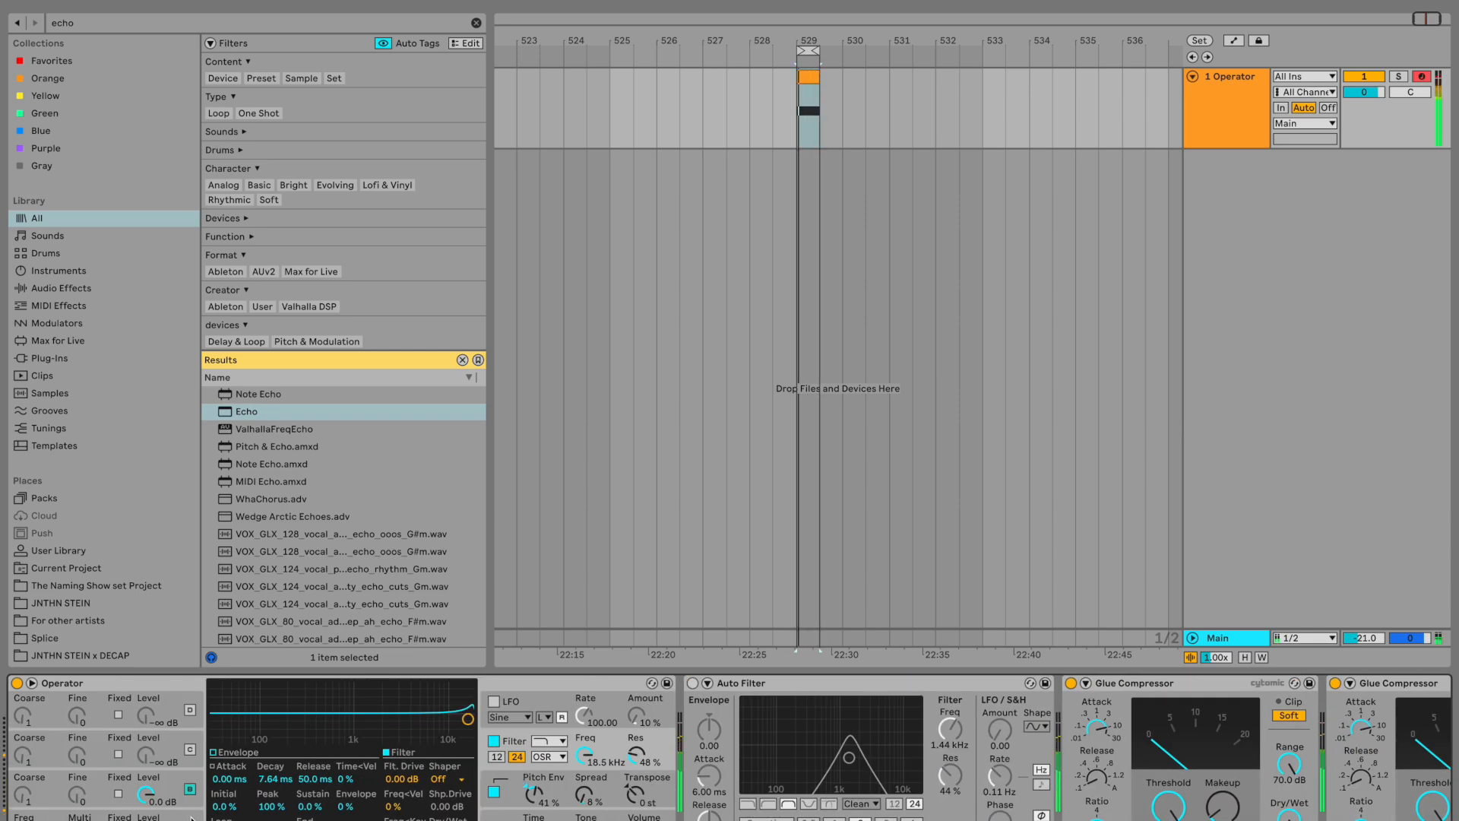
{"action": "left_click", "coordinate": [192, 818]}
{"action": "scroll", "coordinate": [191, 817], "scroll_direction": "right", "scroll_amount": 10}
{"action": "scroll", "coordinate": [191, 817], "scroll_direction": "right", "scroll_amount": 10}
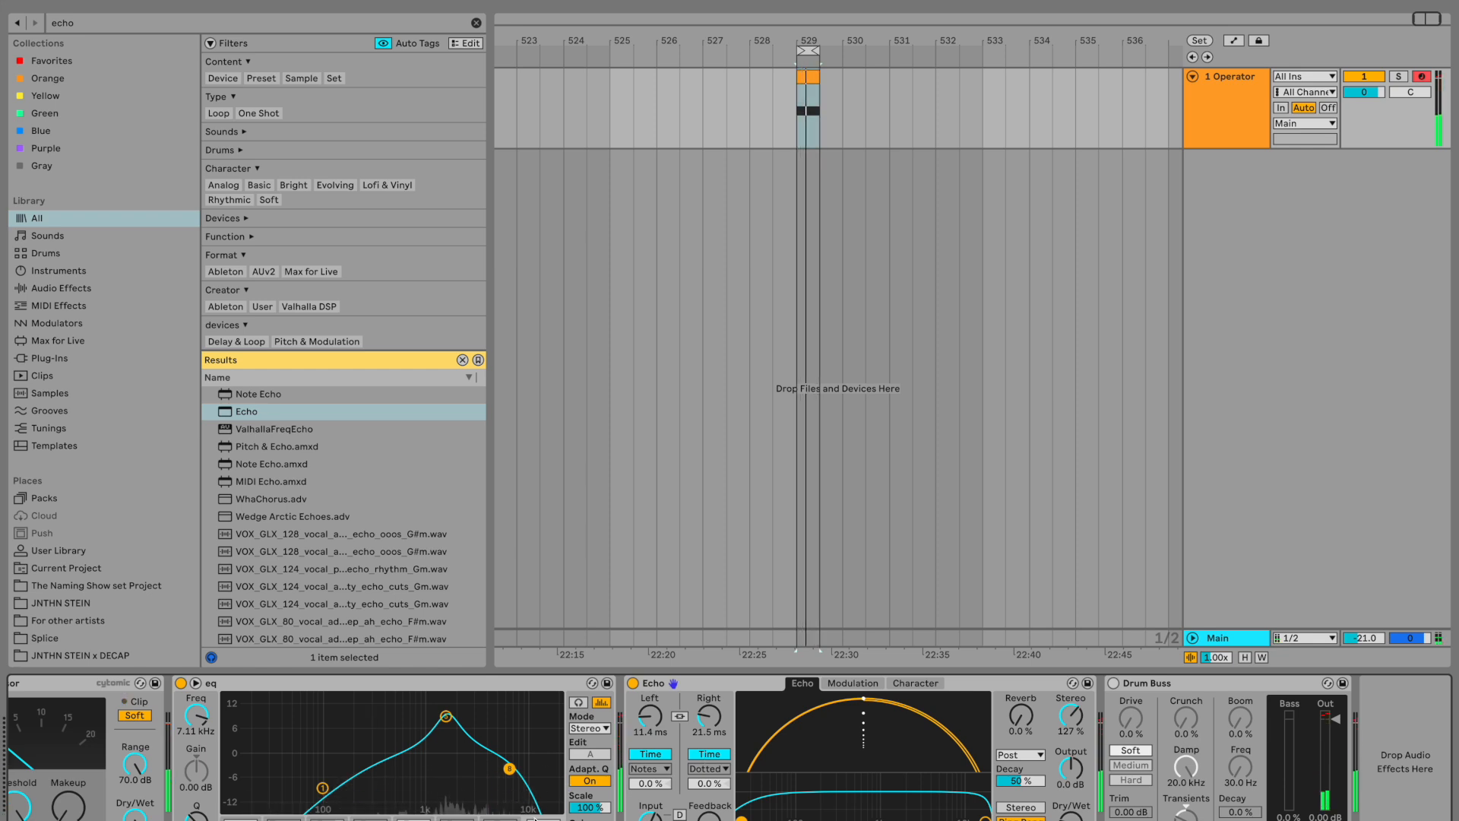
Reduce Operator's pitch envelope amount to 17%
{"action": "scroll", "coordinate": [635, 681], "scroll_direction": "left", "scroll_amount": 10}
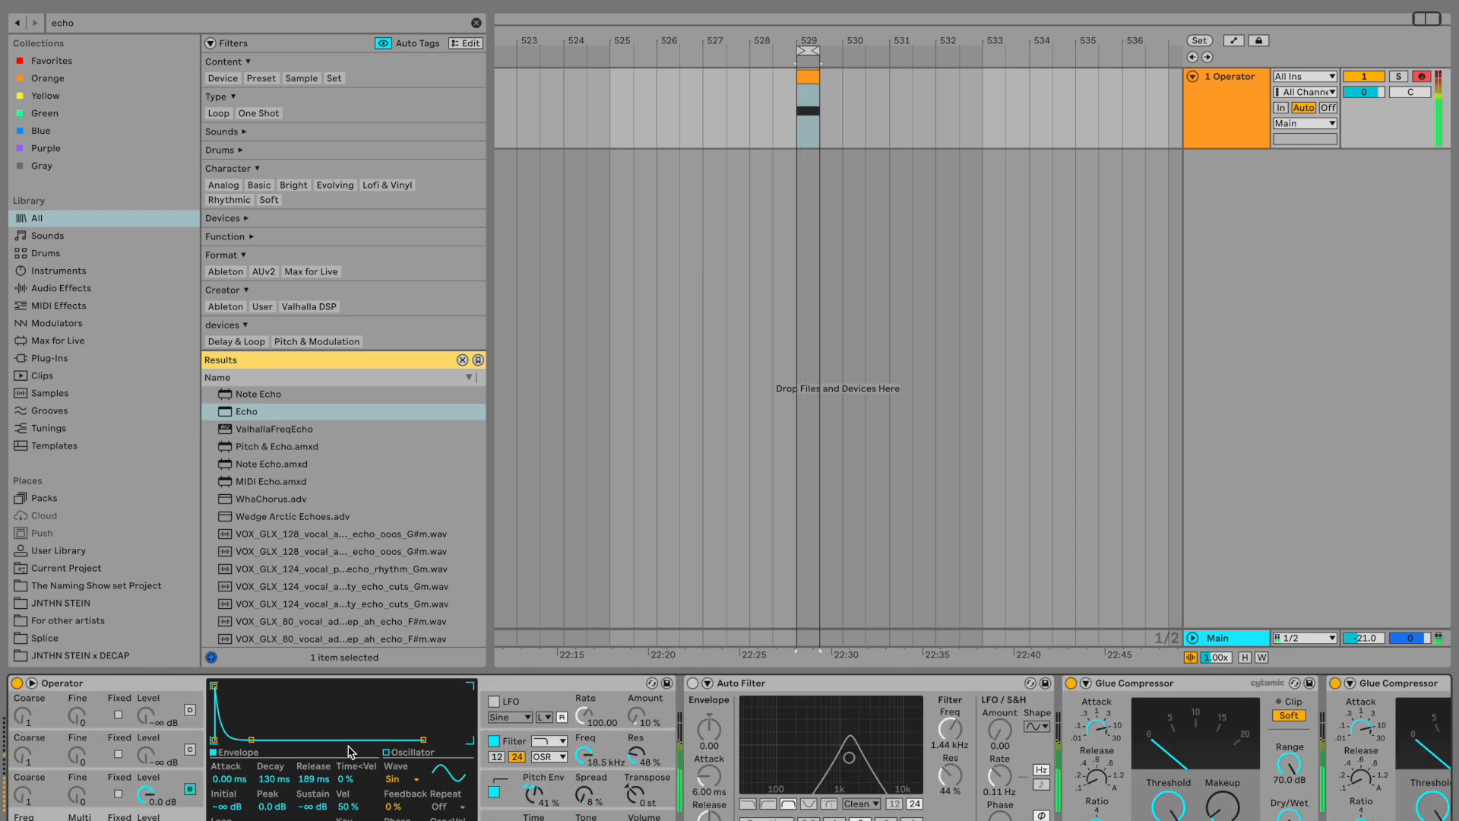
{"action": "left_click", "coordinate": [514, 803]}
{"action": "left_click", "coordinate": [197, 819]}
{"action": "left_click_drag", "start_coordinate": [537, 795], "coordinate": [537, 806]}
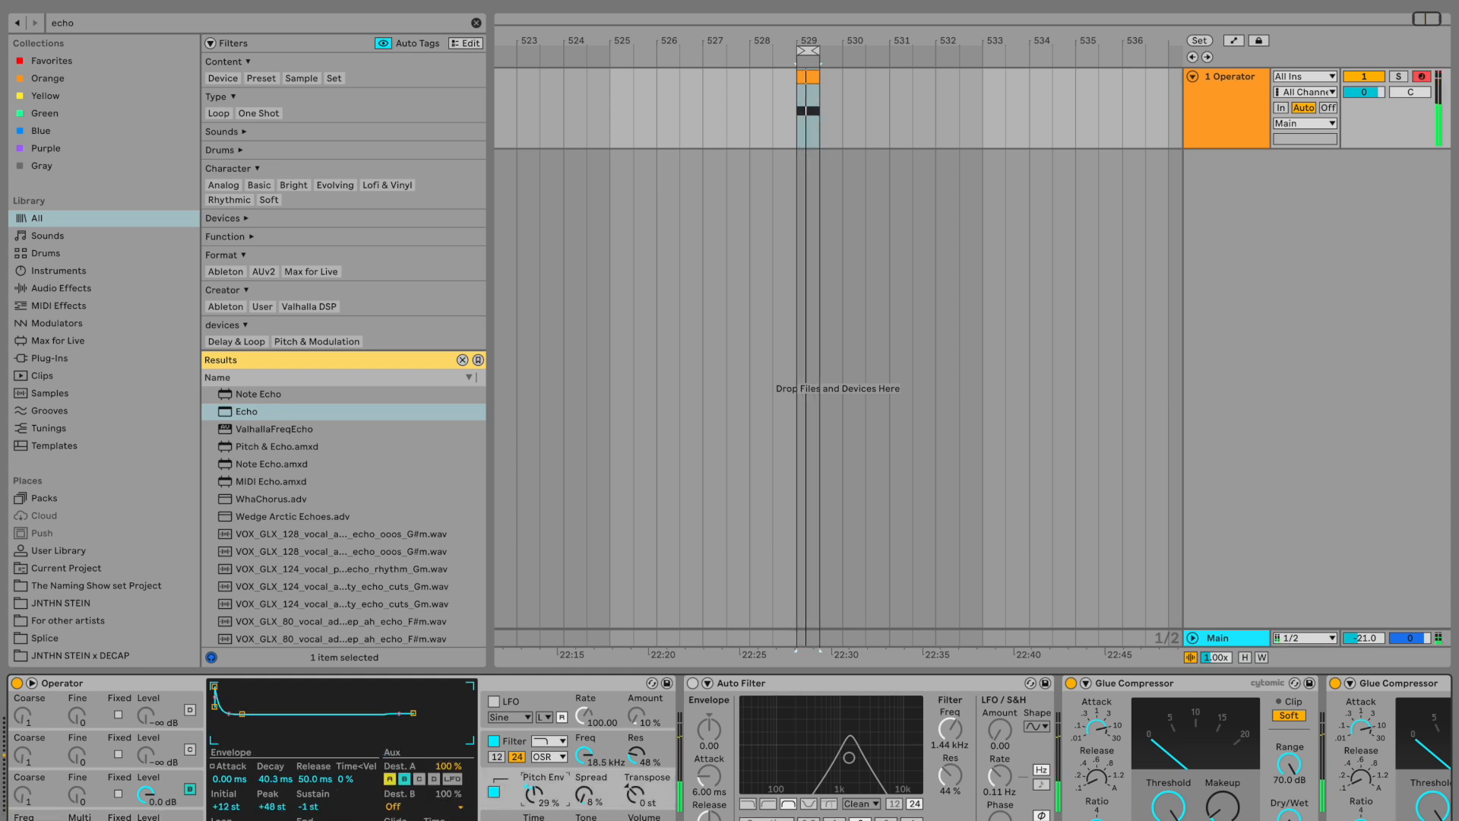
Lengthen sine oscillator A's decay to 317 ms and switch Operator's filter to a 12 dB slope with 52% resonance
{"action": "left_click", "coordinate": [185, 773]}
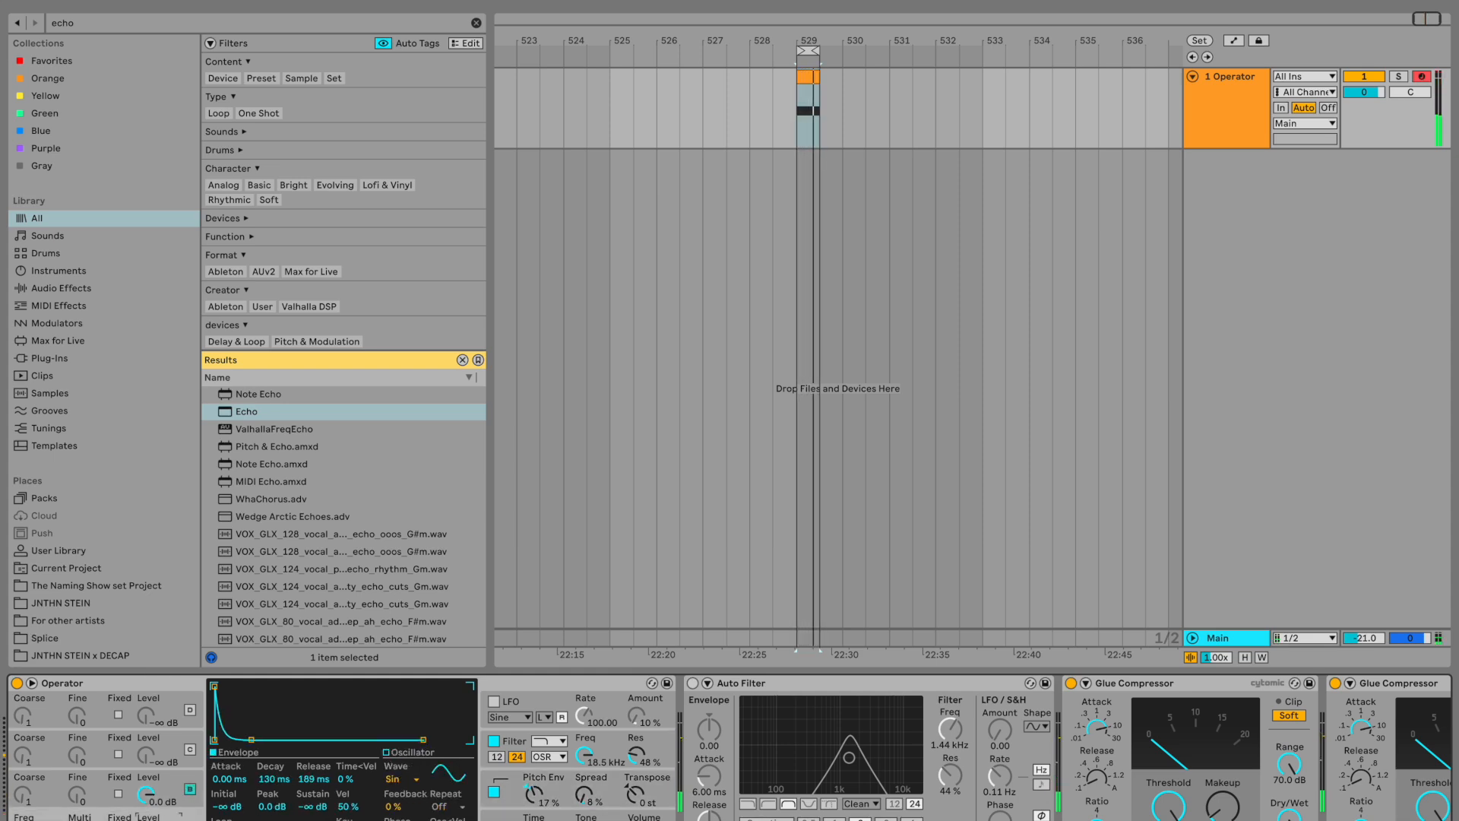
{"action": "left_click_drag", "start_coordinate": [276, 783], "coordinate": [276, 769]}
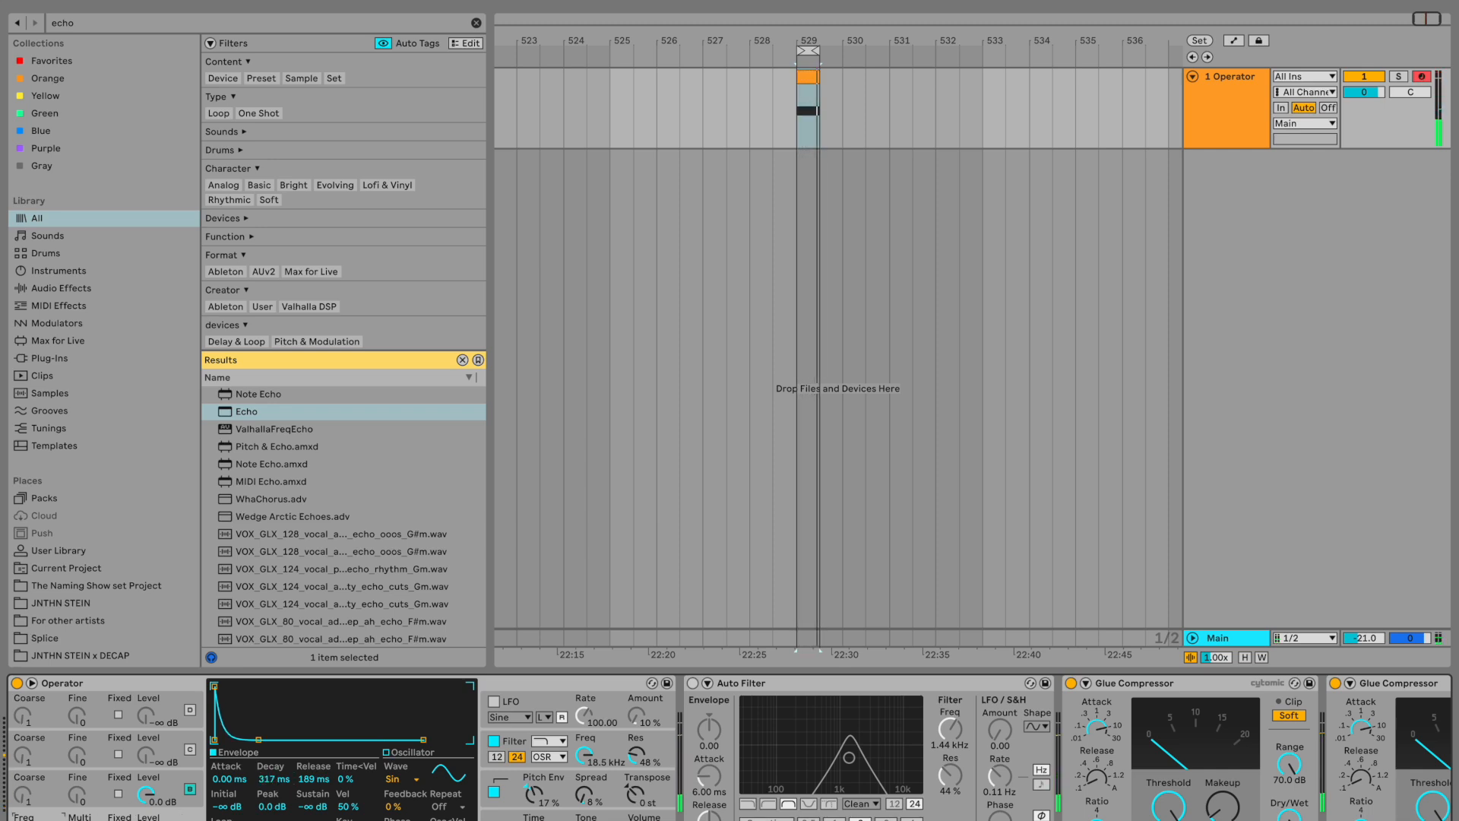
{"action": "left_click_drag", "start_coordinate": [636, 754], "coordinate": [586, 749]}
{"action": "left_click", "coordinate": [496, 757]}
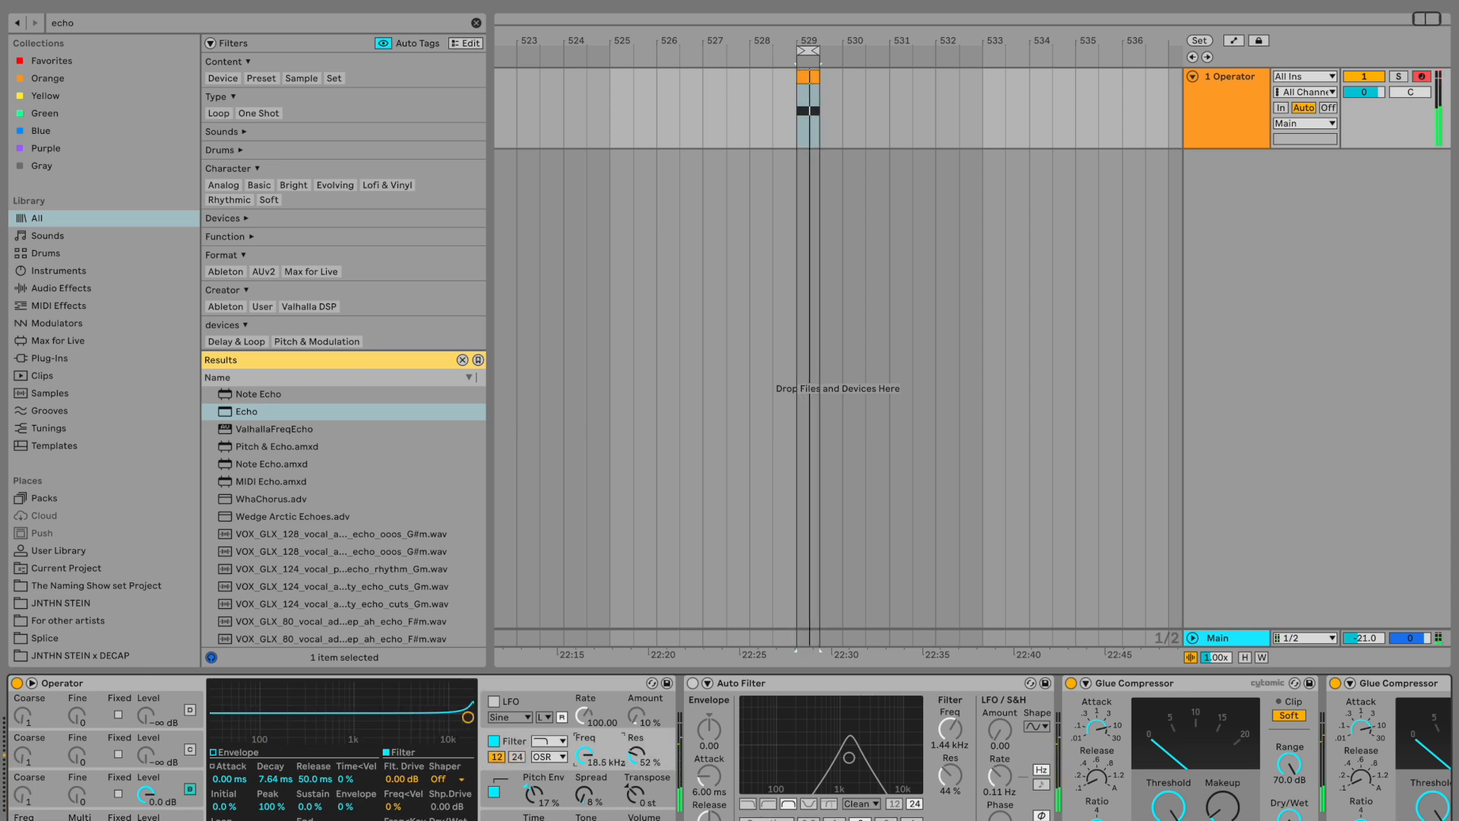
Set the decay of Operator's noise oscillator B to 174 ms
{"action": "left_click", "coordinate": [169, 819]}
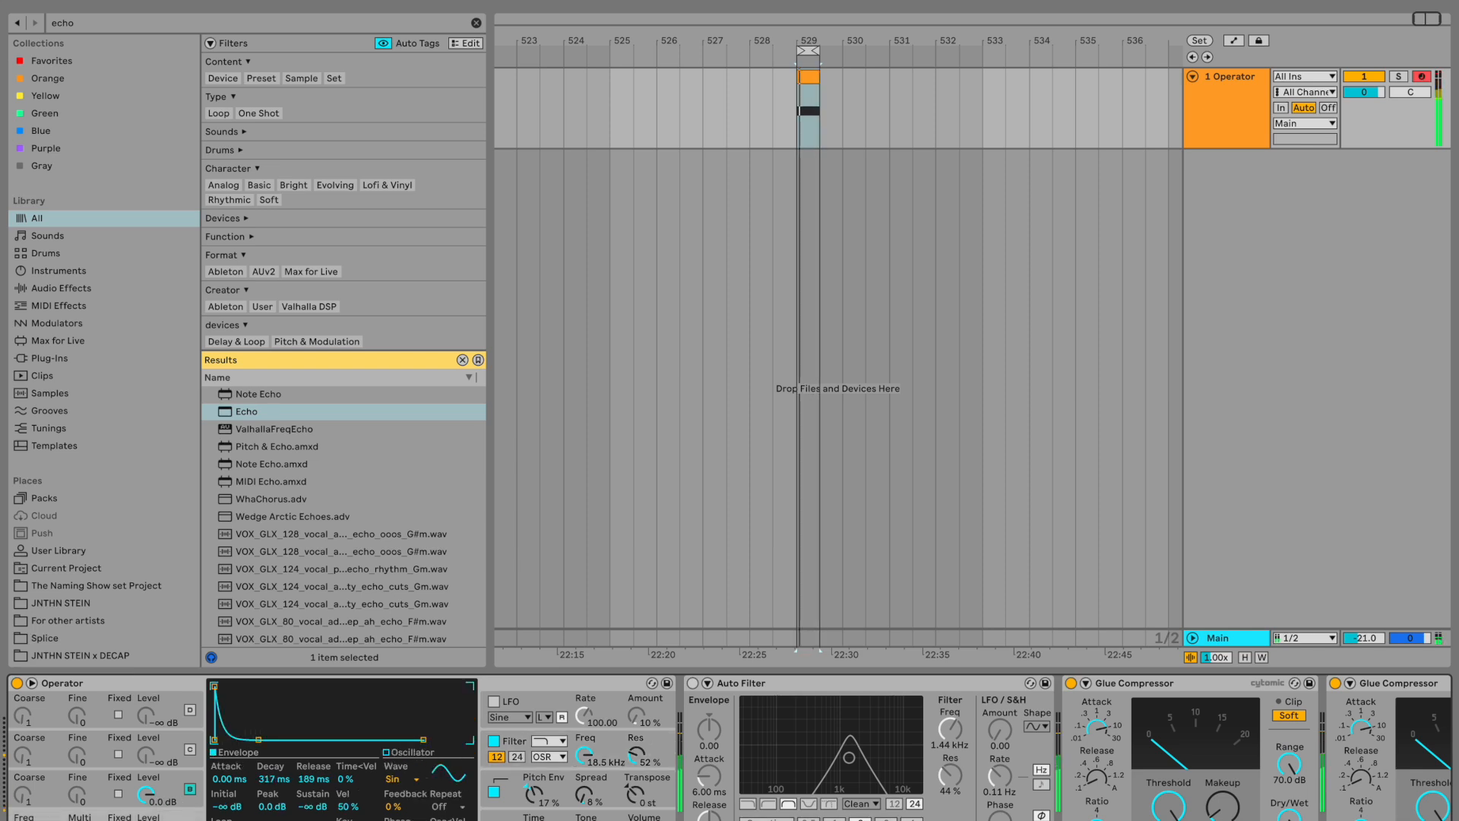
{"action": "left_click", "coordinate": [186, 785]}
{"action": "left_click_drag", "start_coordinate": [253, 785], "coordinate": [253, 798]}
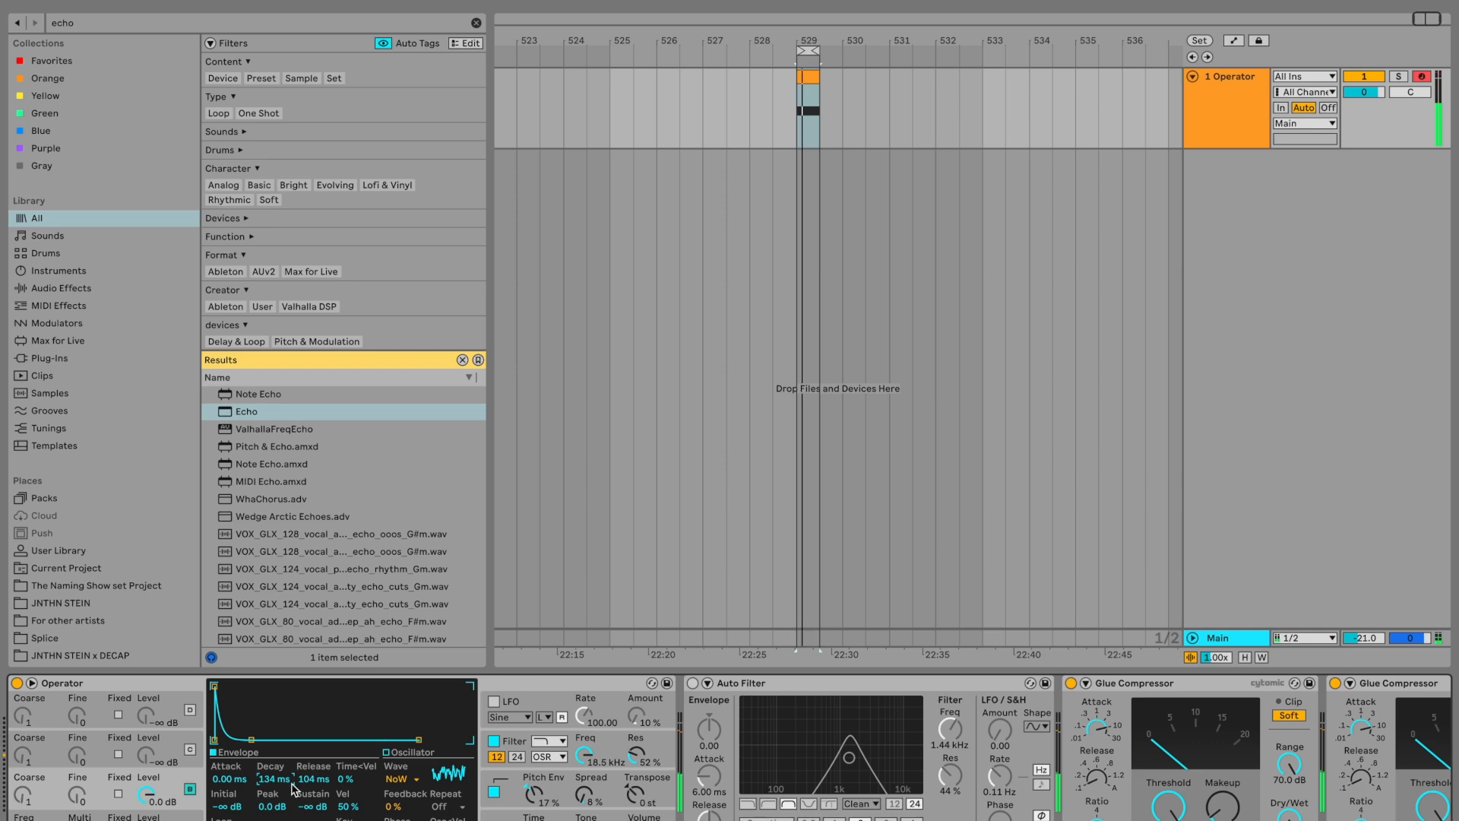
Move the EQ's peak band down to just above 1 kHz and raise its gain to about 12 dB
{"action": "scroll", "coordinate": [586, 768], "scroll_direction": "right", "scroll_amount": 15}
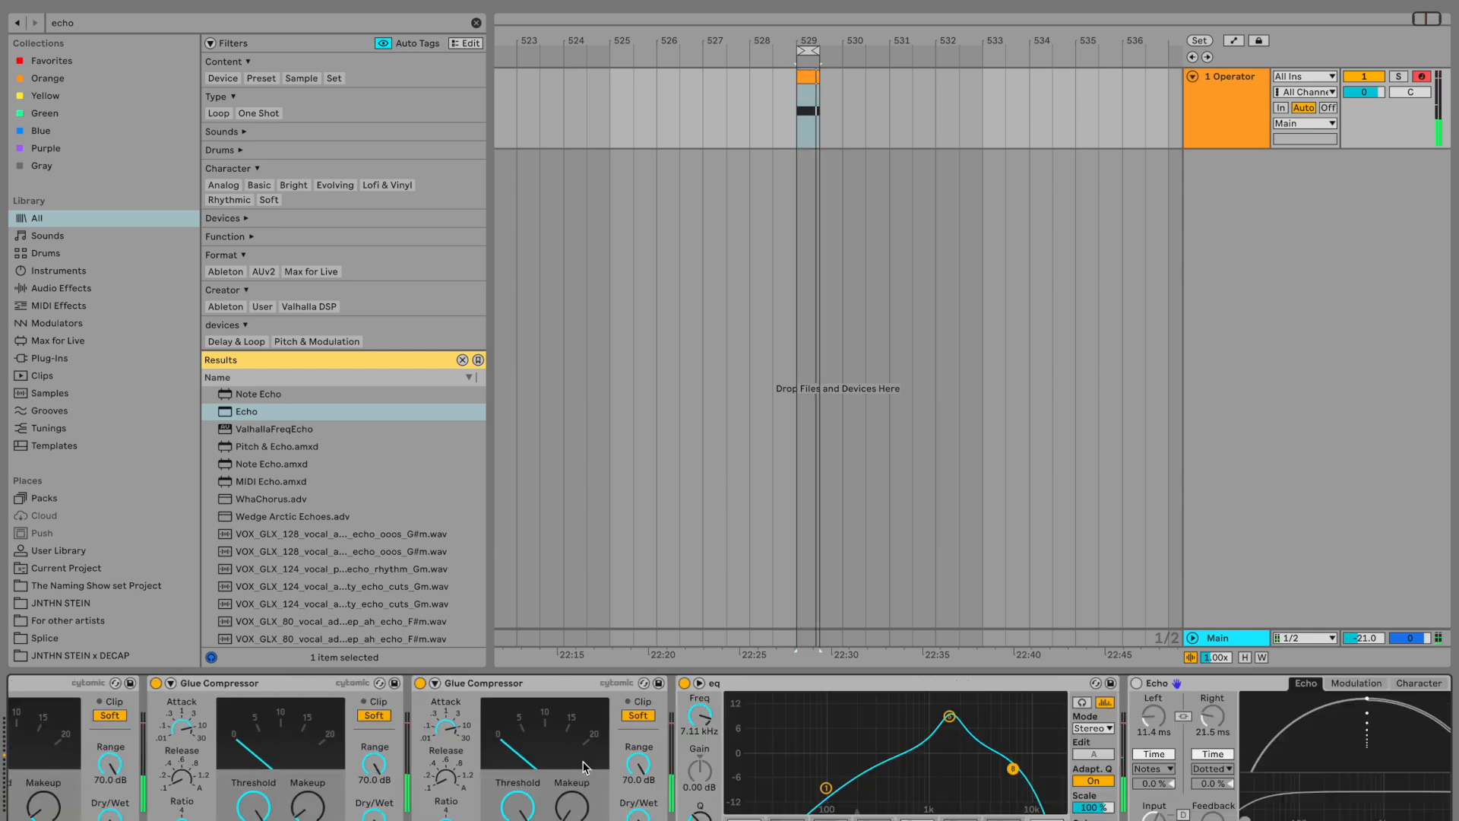
{"action": "scroll", "coordinate": [585, 767], "scroll_direction": "left", "scroll_amount": 10}
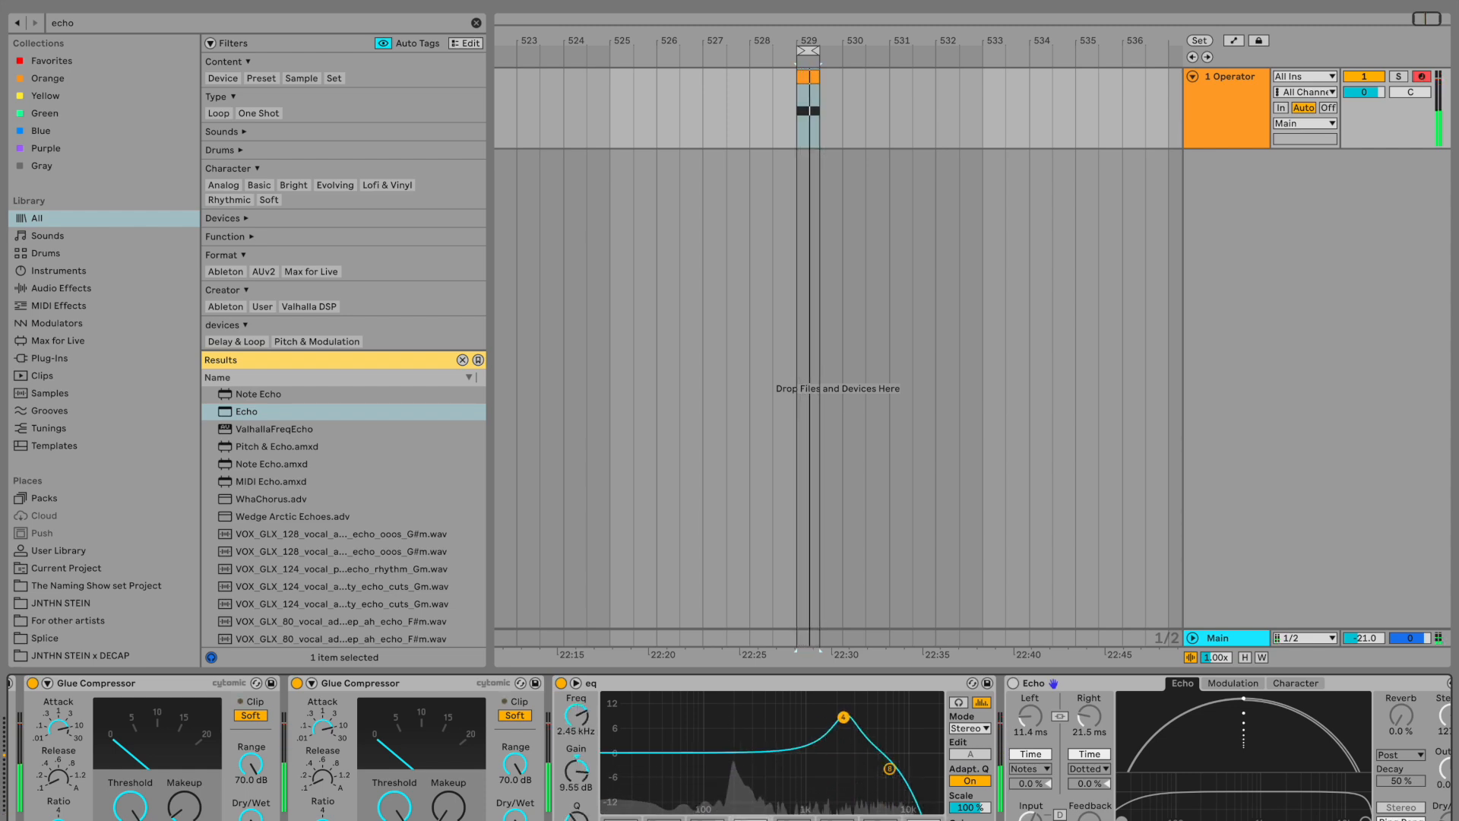
{"action": "left_click_drag", "start_coordinate": [842, 712], "coordinate": [816, 705]}
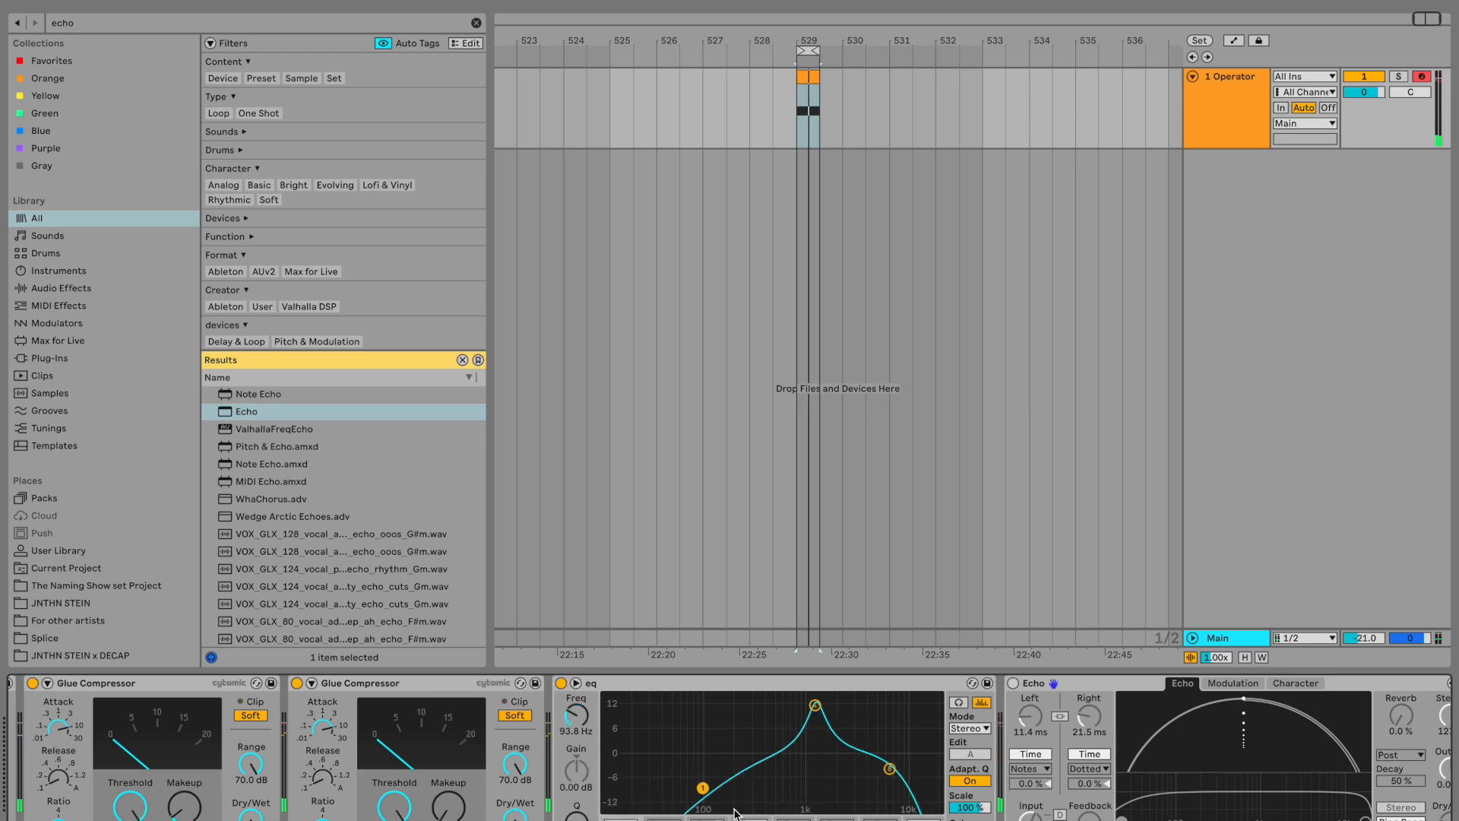
Review the device chain from Operator to Drum Buss and compare the envelopes of Operator's sine and noise oscillators
{"action": "scroll", "coordinate": [821, 764], "scroll_direction": "left", "scroll_amount": 10}
{"action": "scroll", "coordinate": [821, 764], "scroll_direction": "right", "scroll_amount": 10}
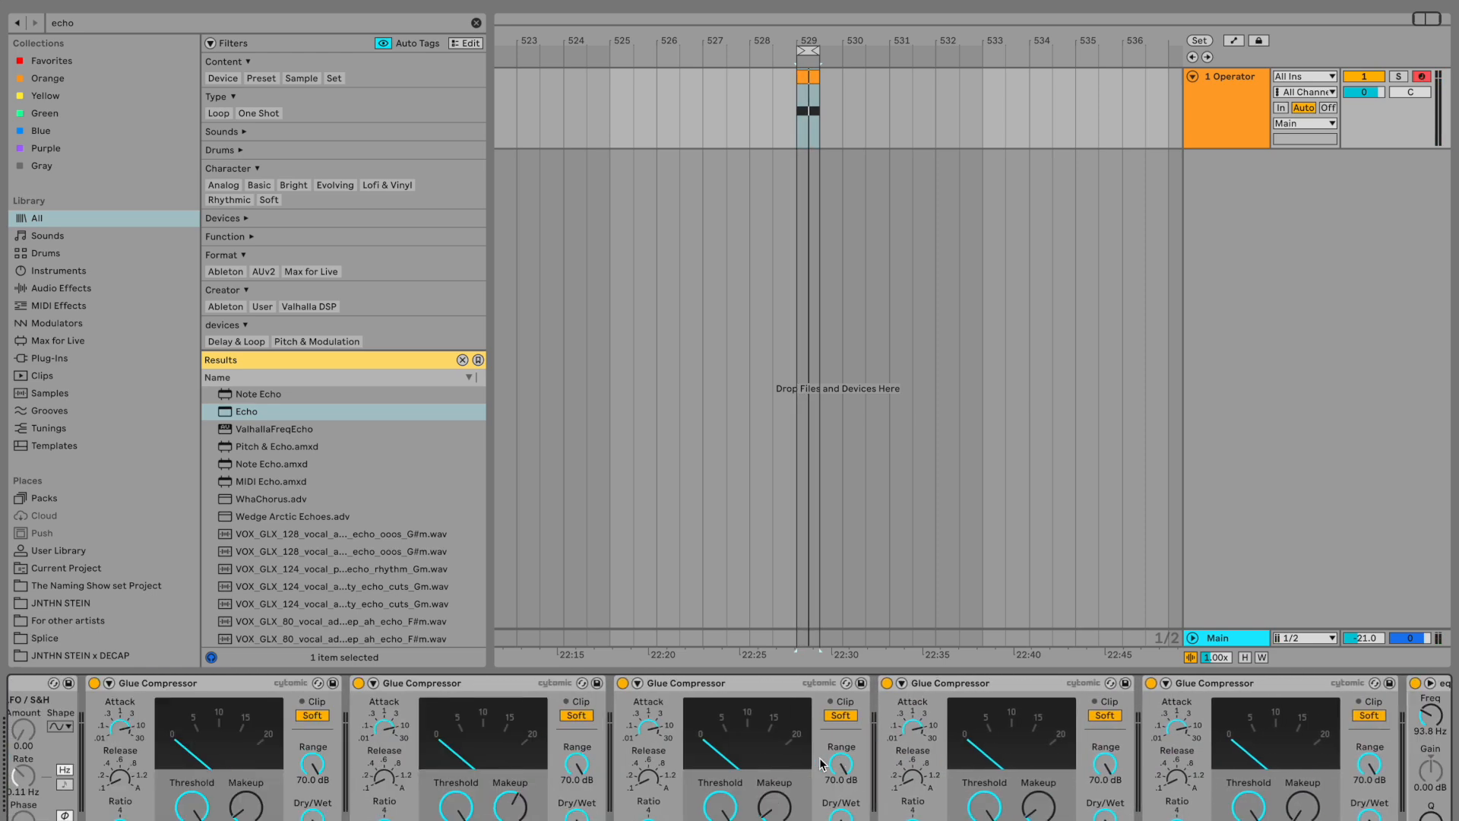
{"action": "scroll", "coordinate": [823, 764], "scroll_direction": "right", "scroll_amount": 5}
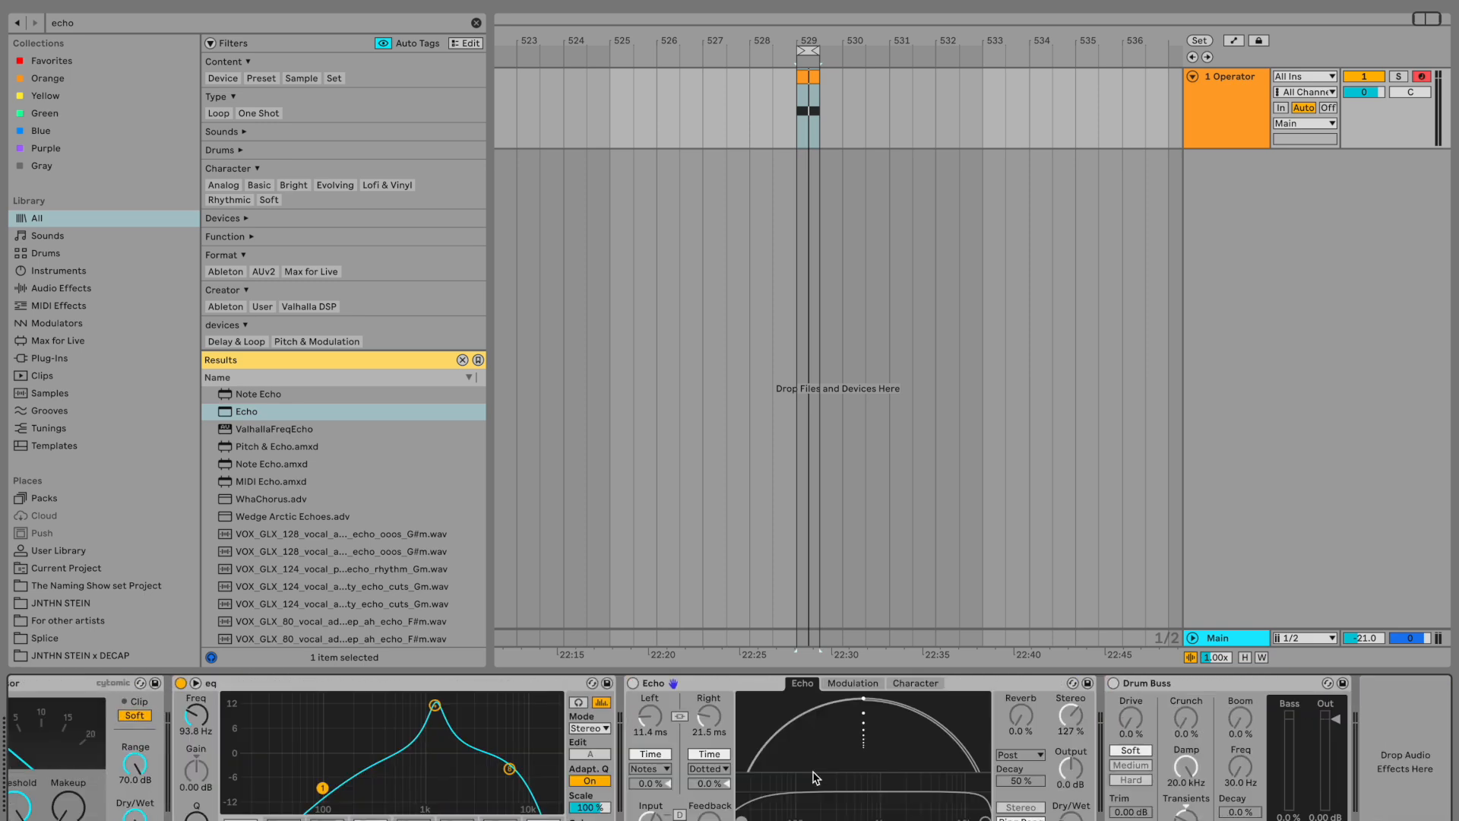
{"action": "scroll", "coordinate": [642, 783], "scroll_direction": "left", "scroll_amount": 10}
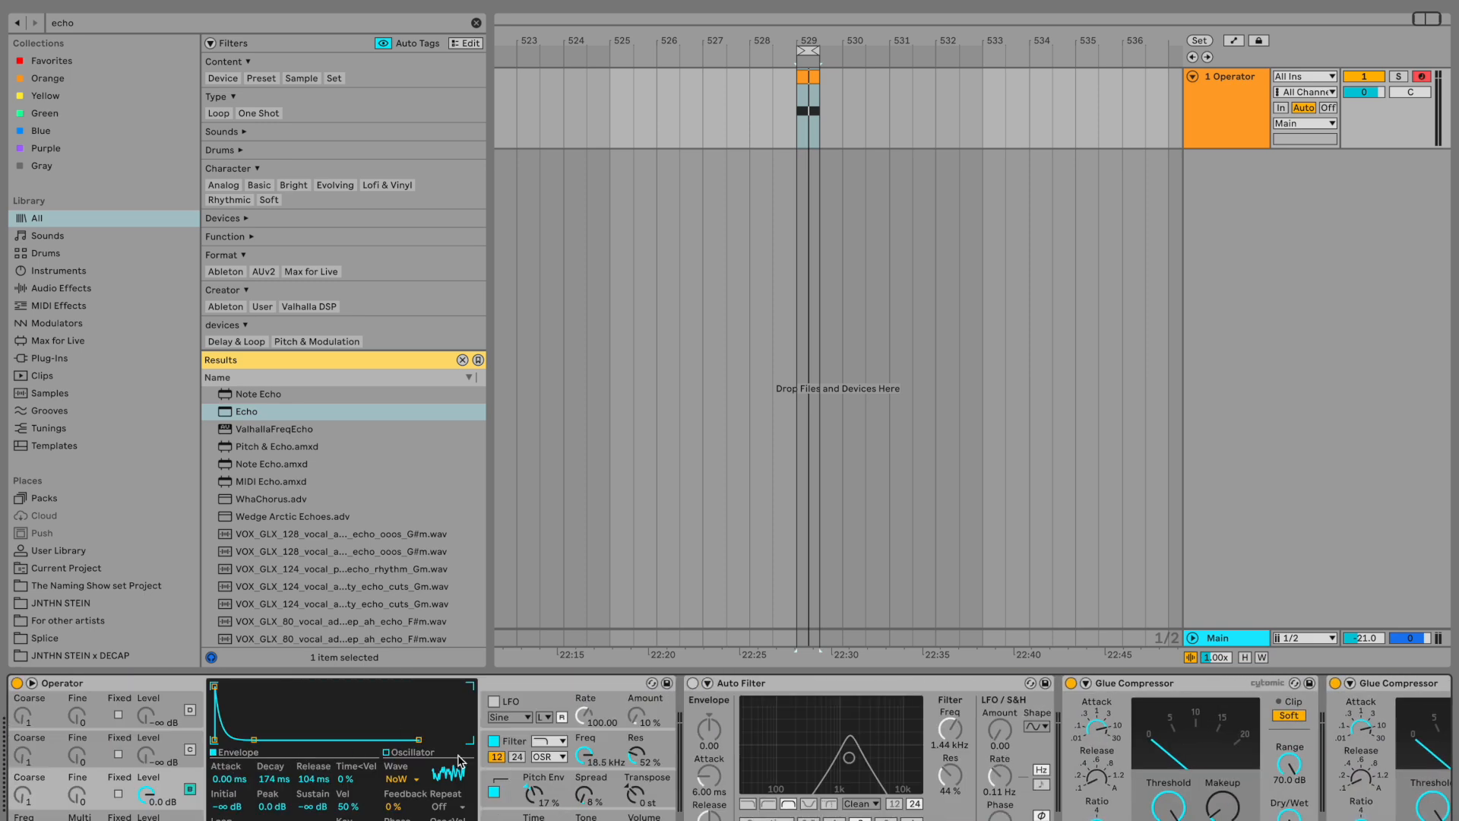
{"action": "left_click", "coordinate": [195, 815]}
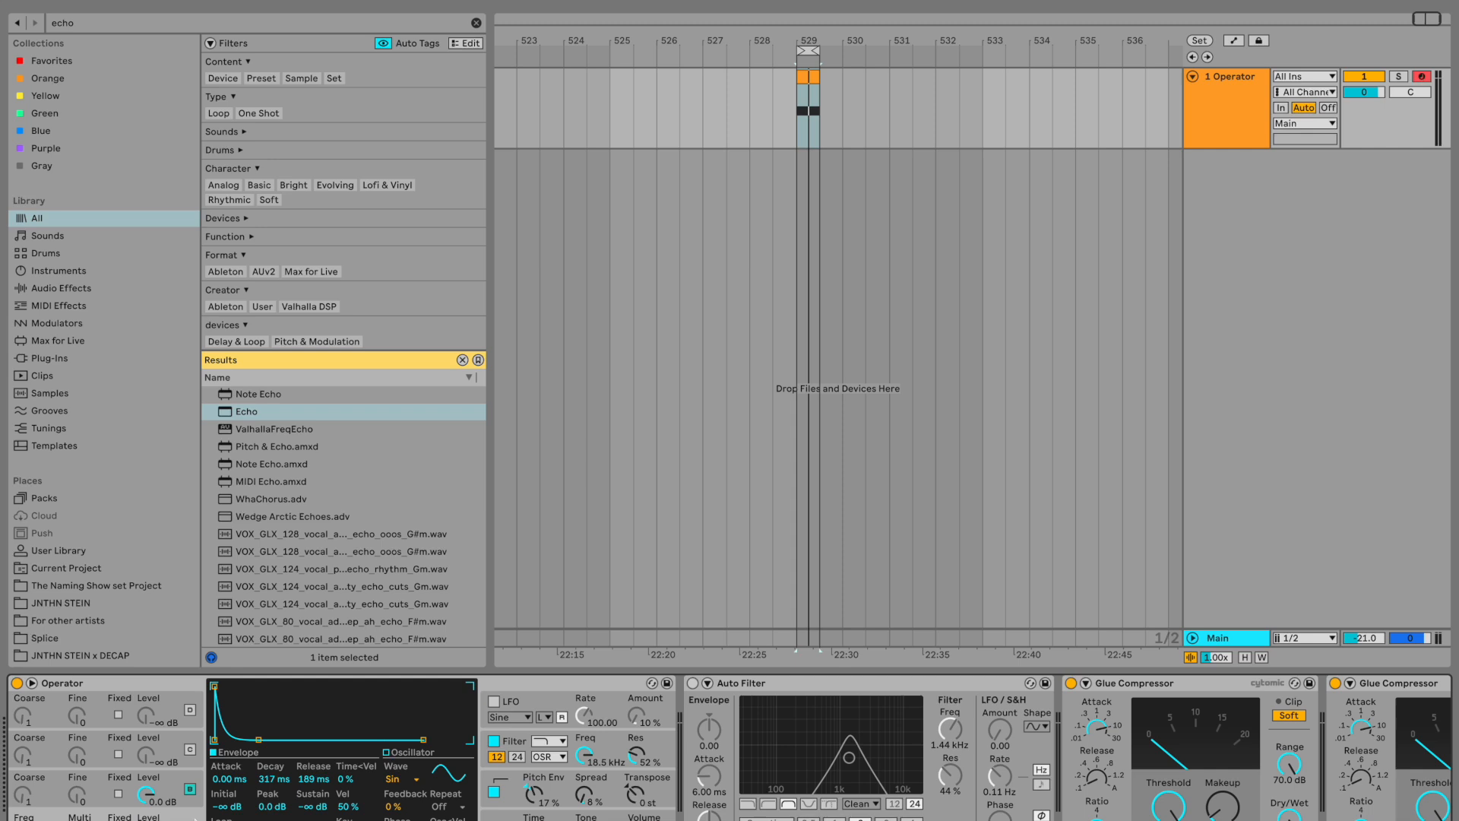
{"action": "left_click", "coordinate": [189, 786]}
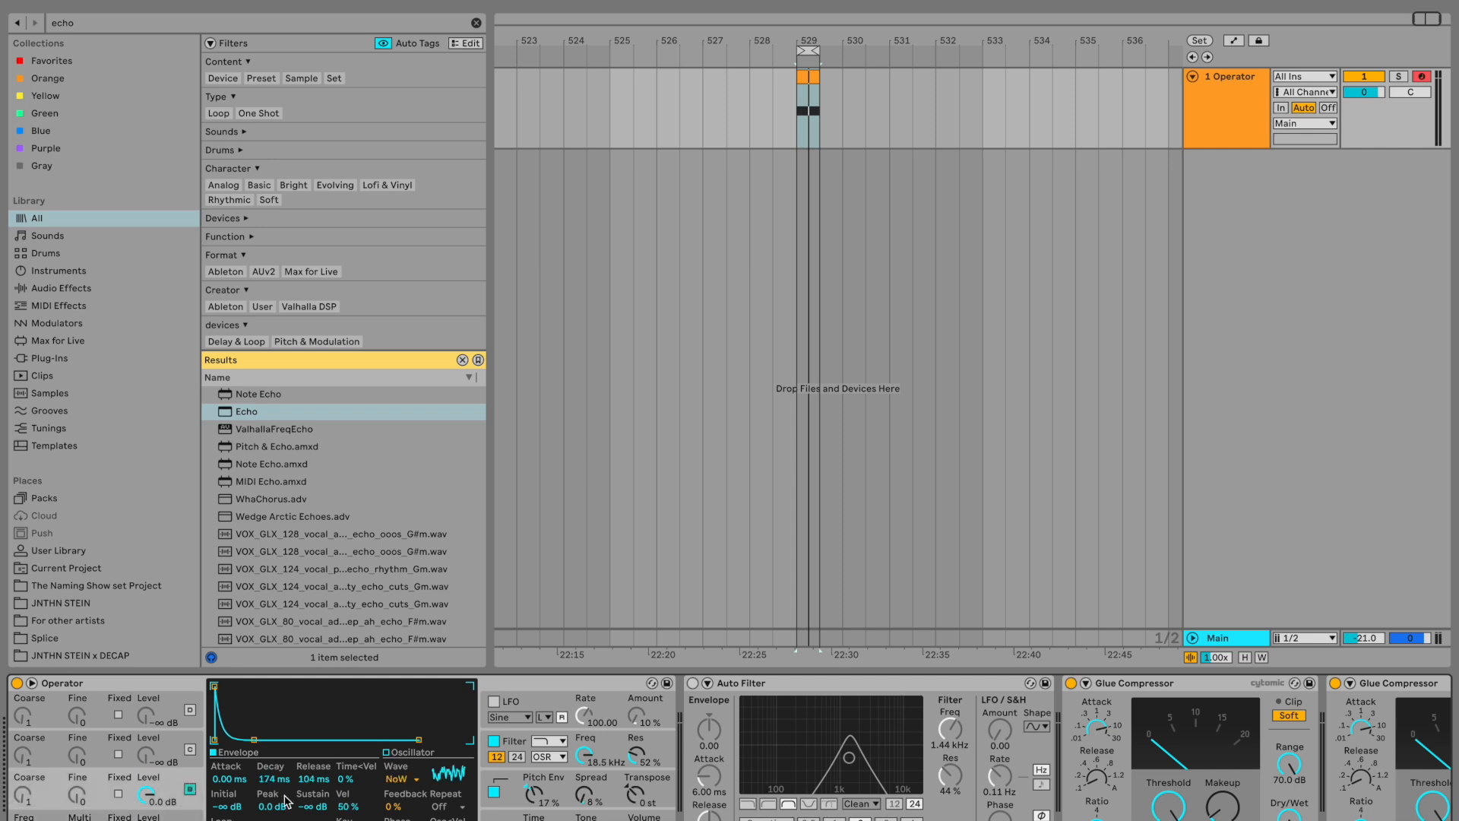
{"action": "left_click", "coordinate": [195, 815]}
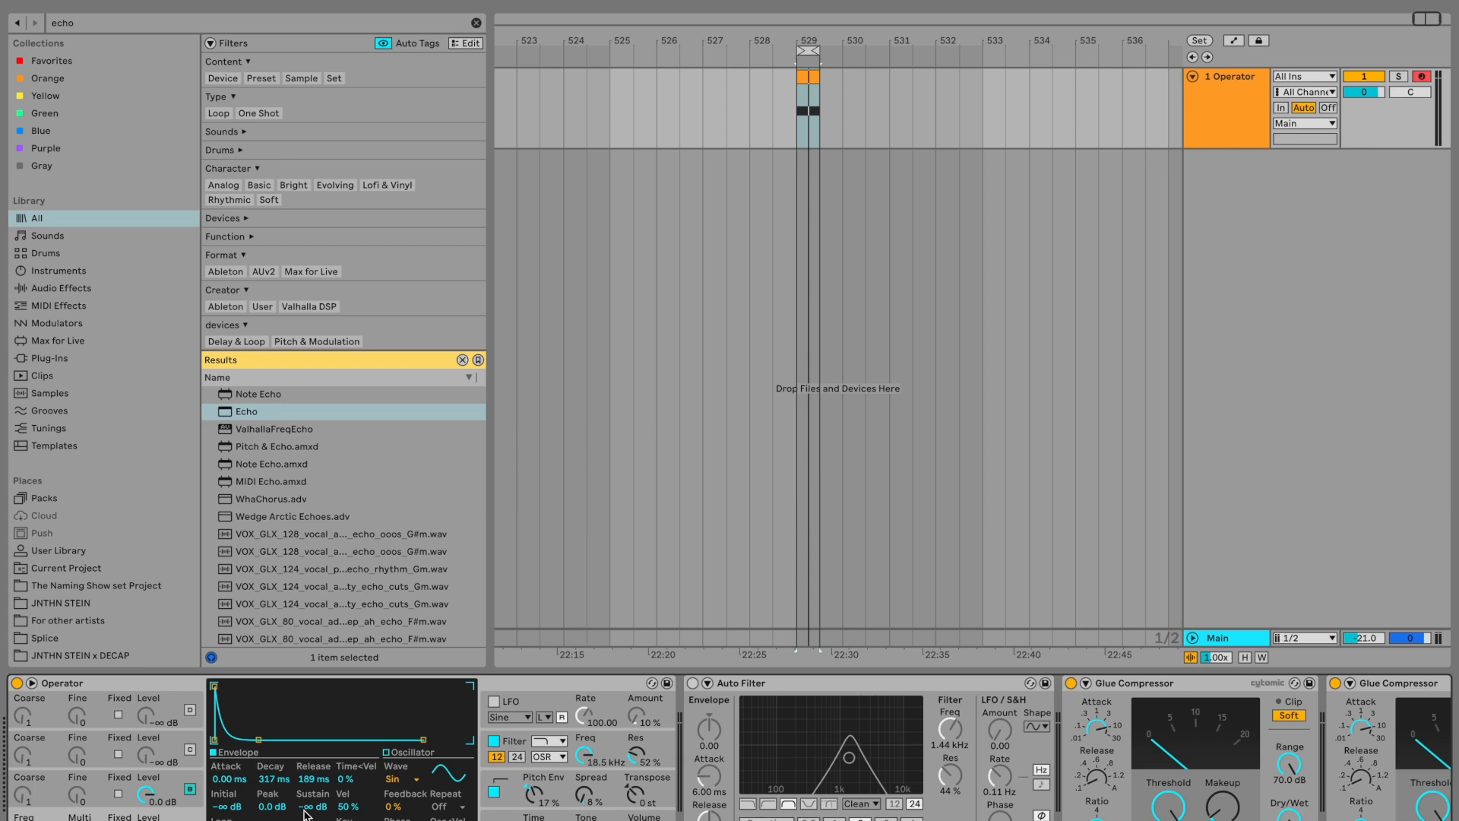
{"action": "left_click", "coordinate": [594, 687]}
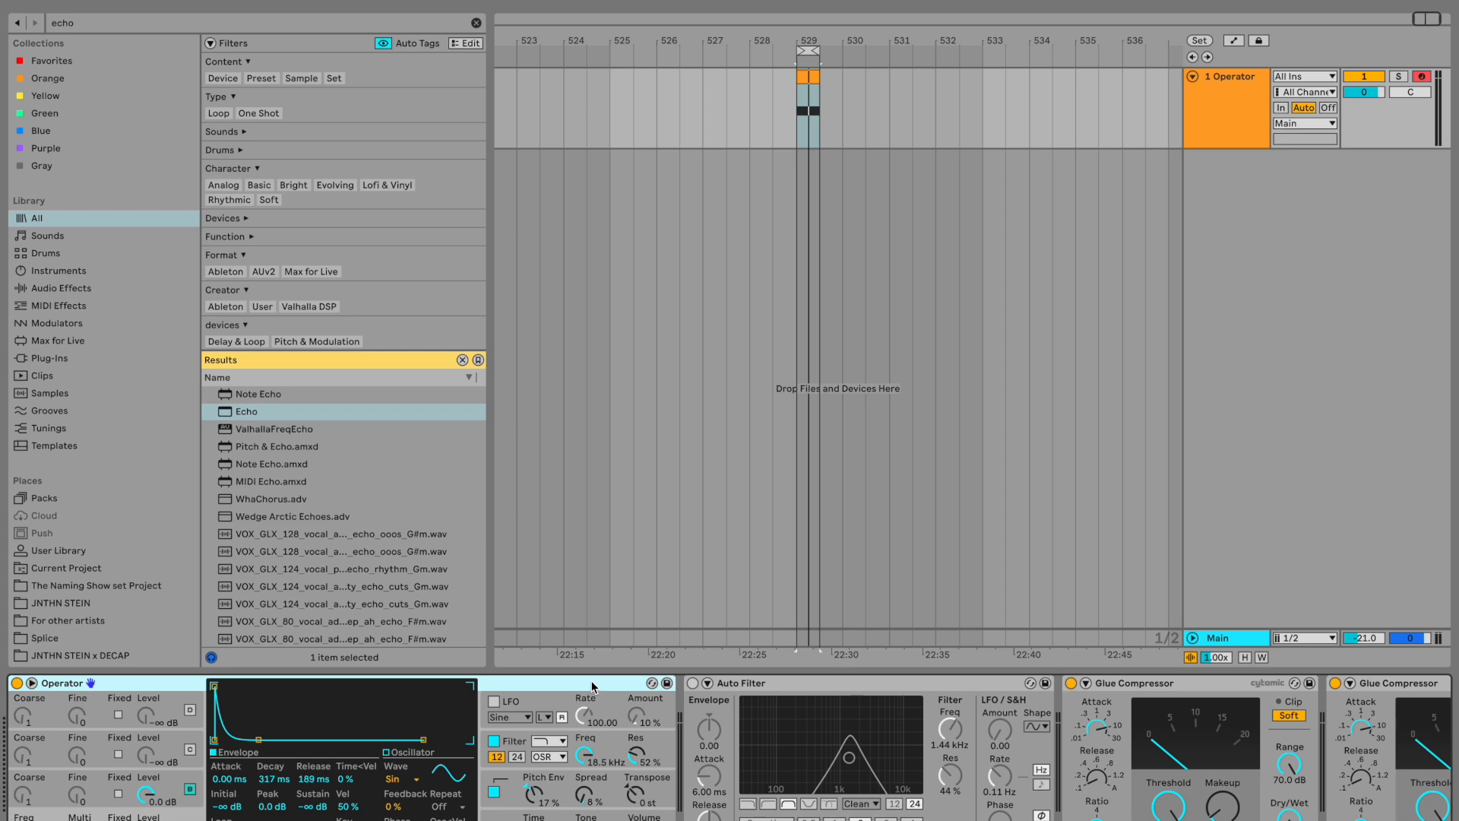
{"action": "left_click", "coordinate": [890, 201]}
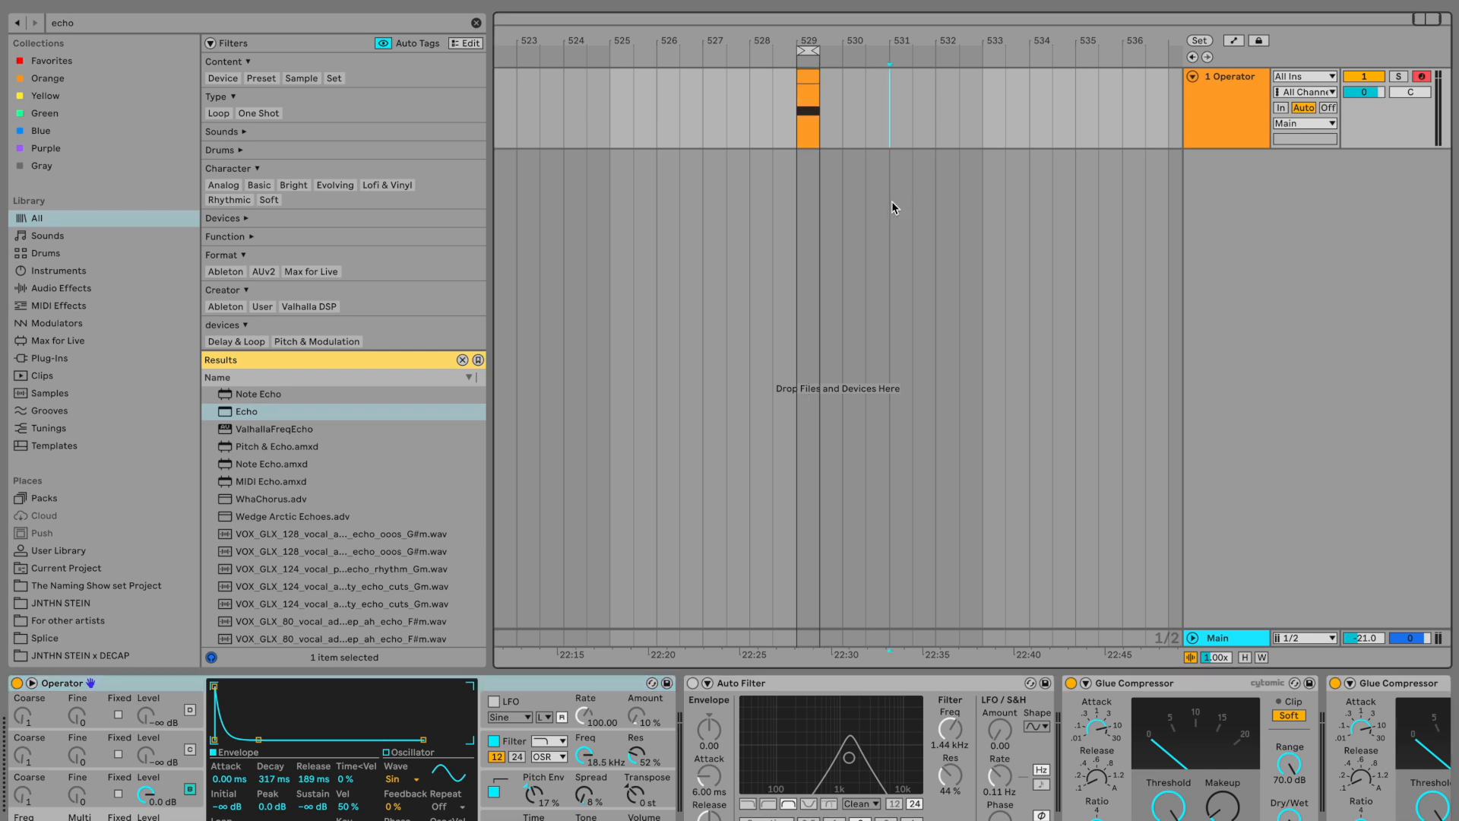